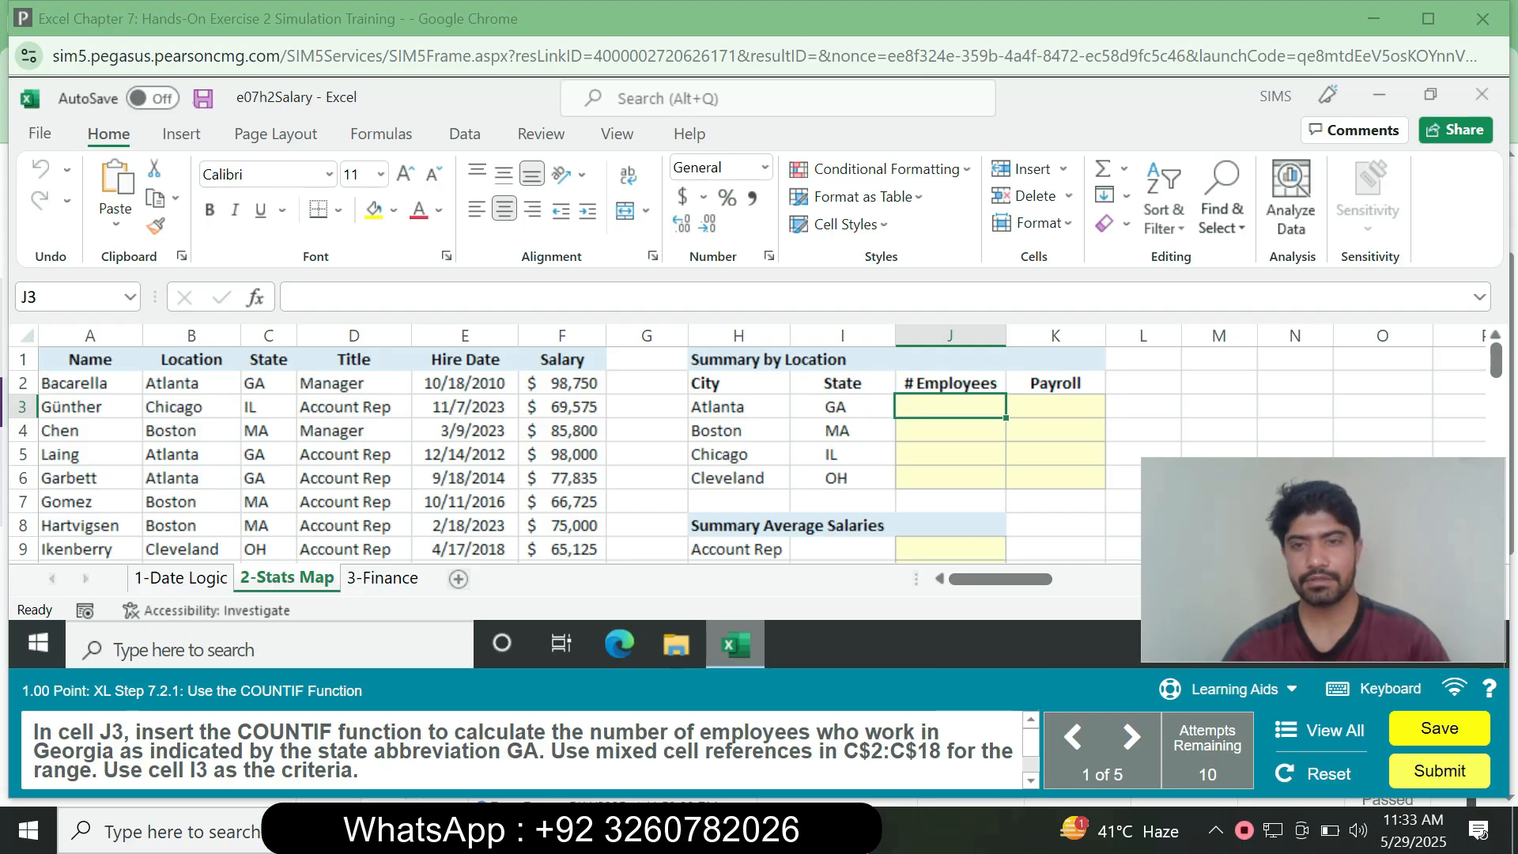
- Try to enter the formula =COUNTIF(C$2:C$18) in cell J3, without a criteria argument
type("=county")
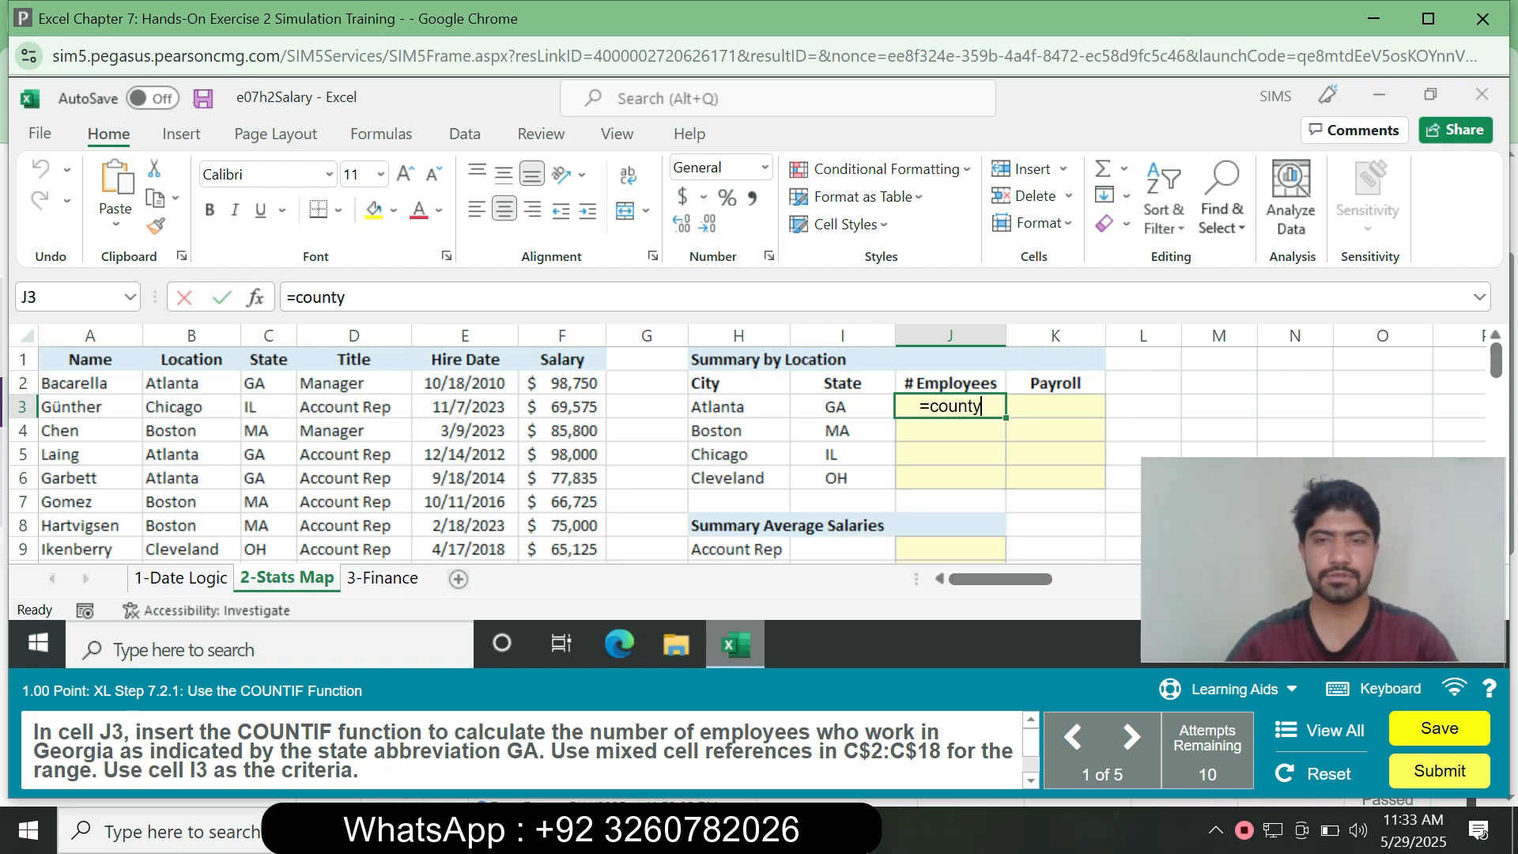
key("BackSpace")
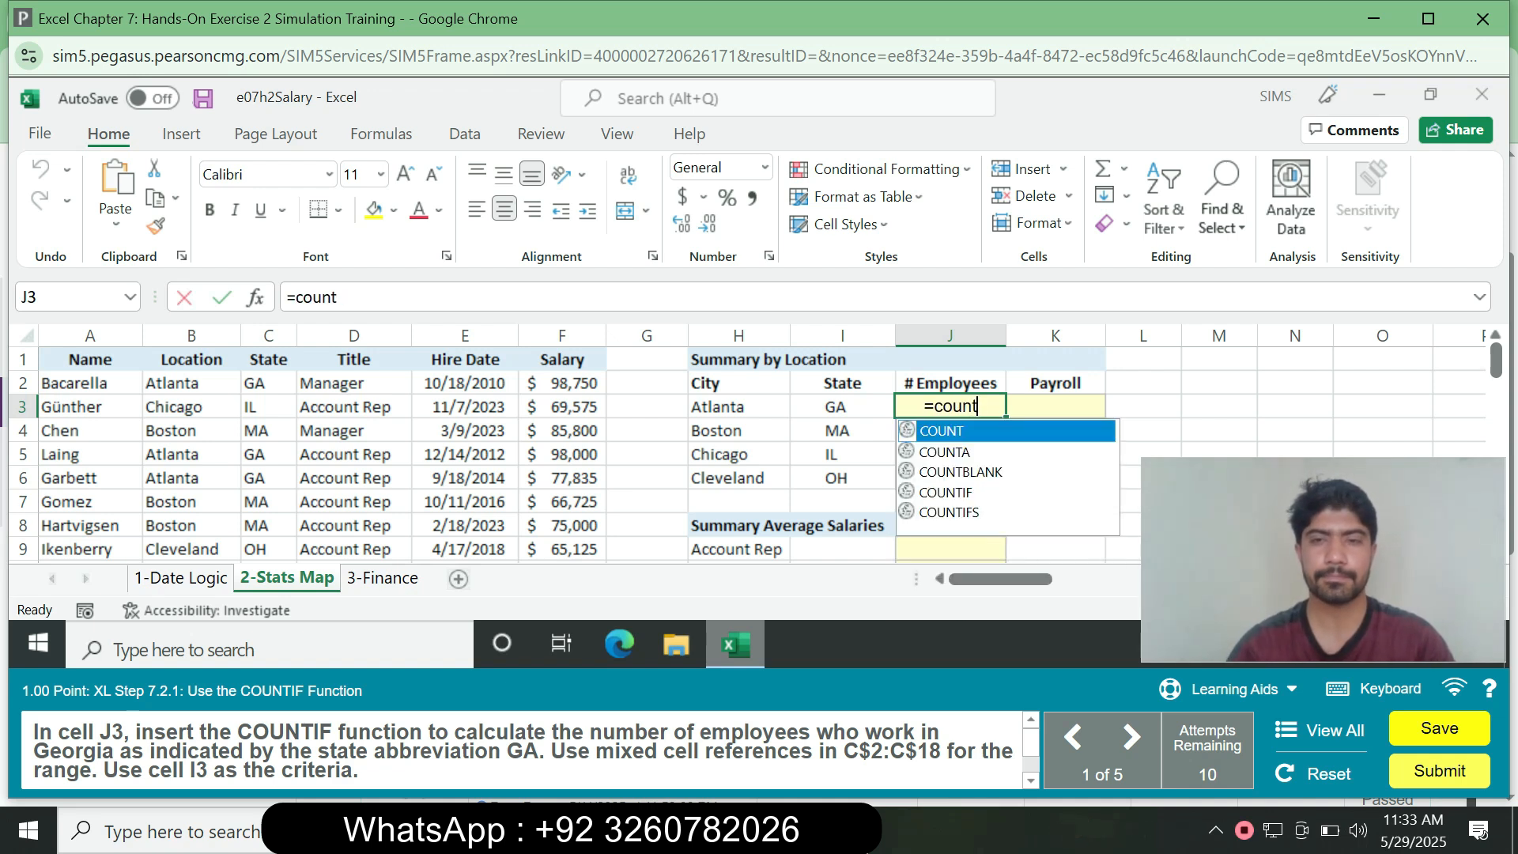
key("Down")
key("Down")
key("Down")
key("Tab")
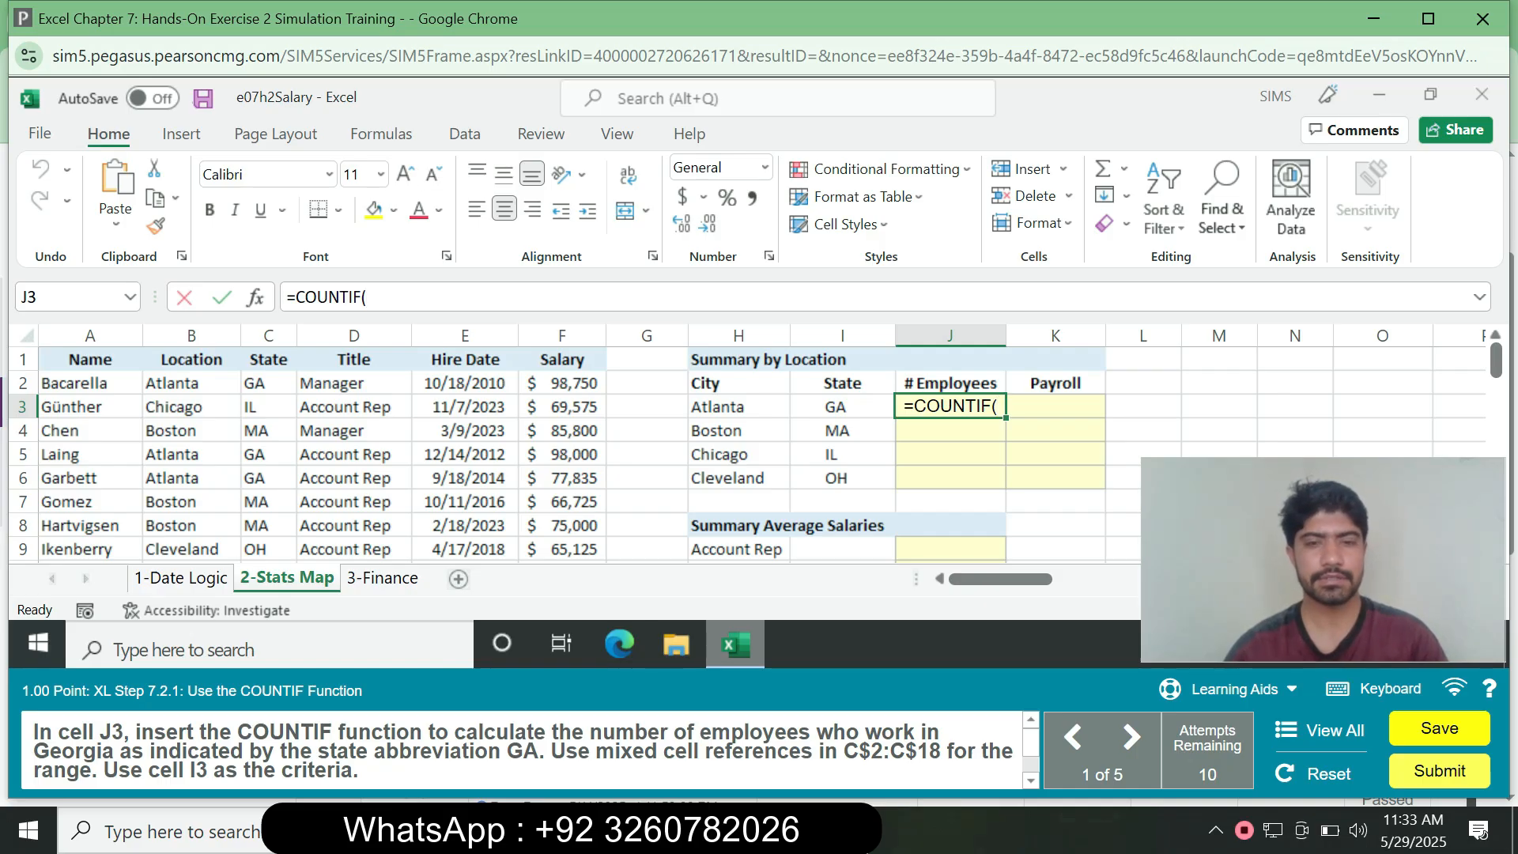
type("C")
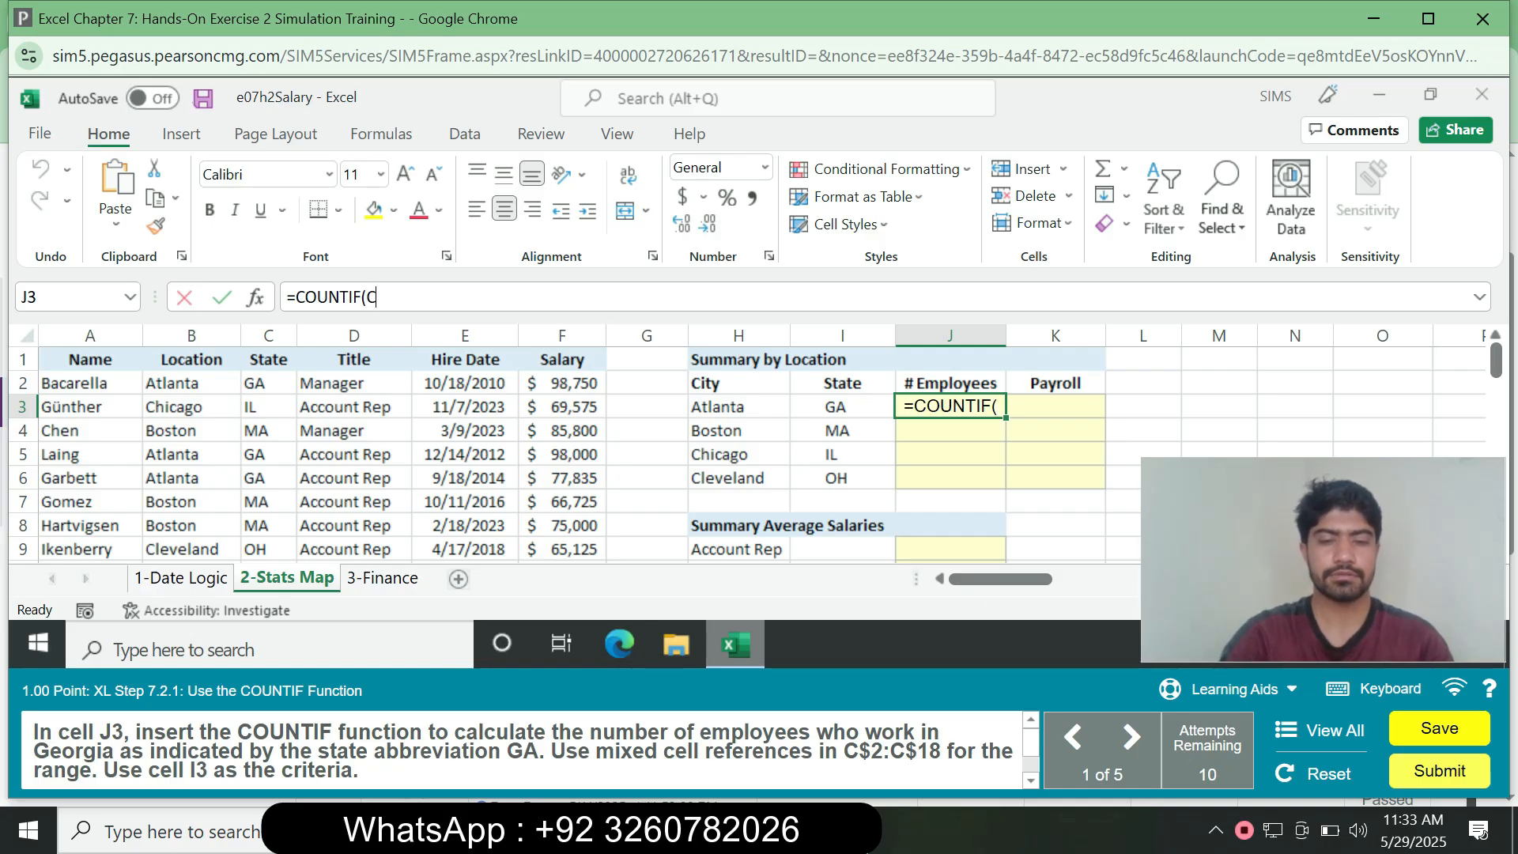
type("2:")
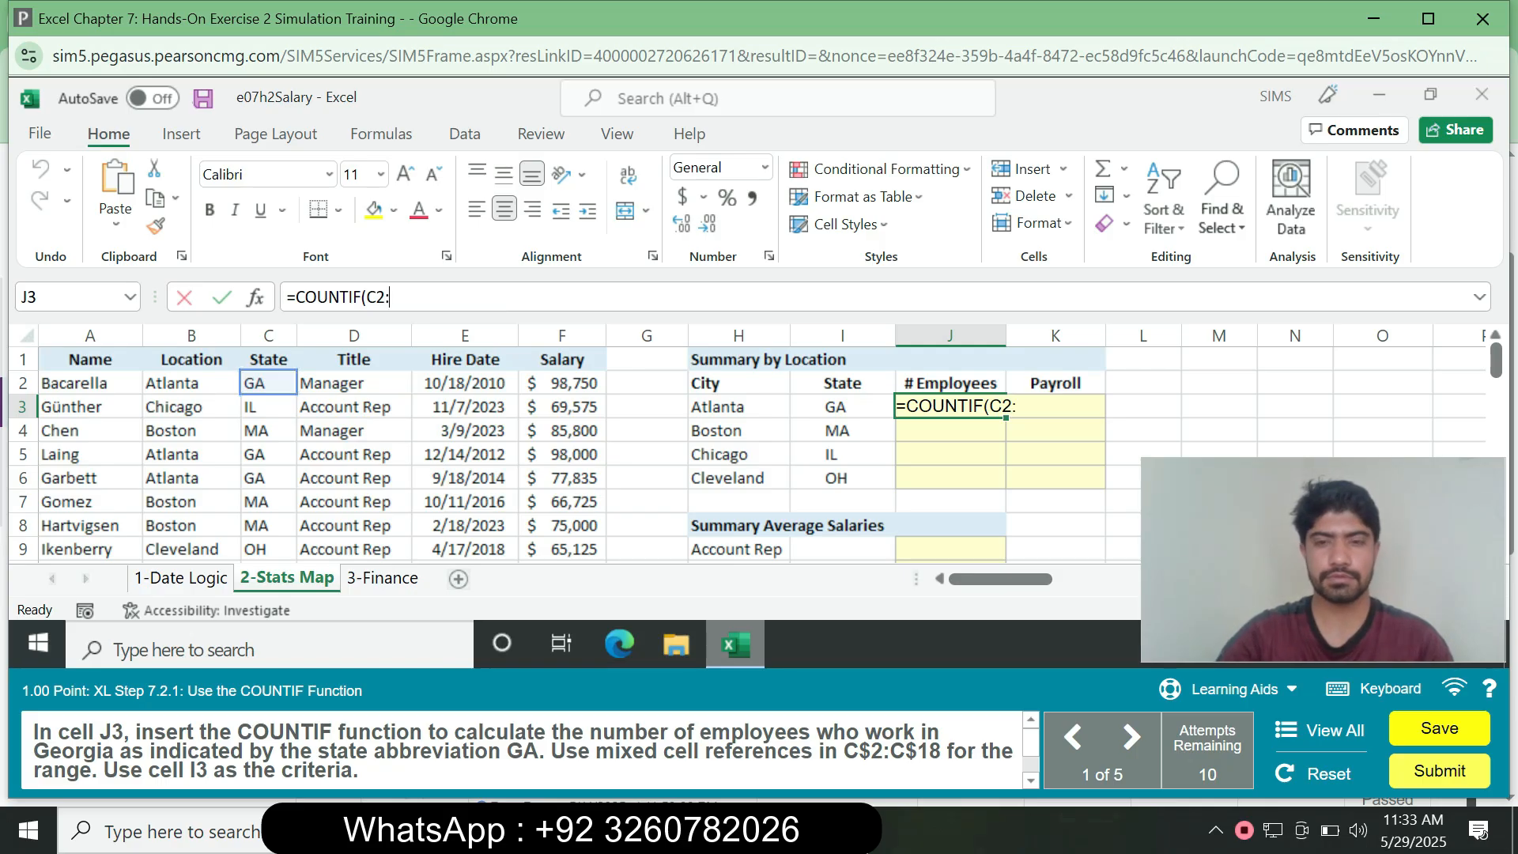
type("C18")
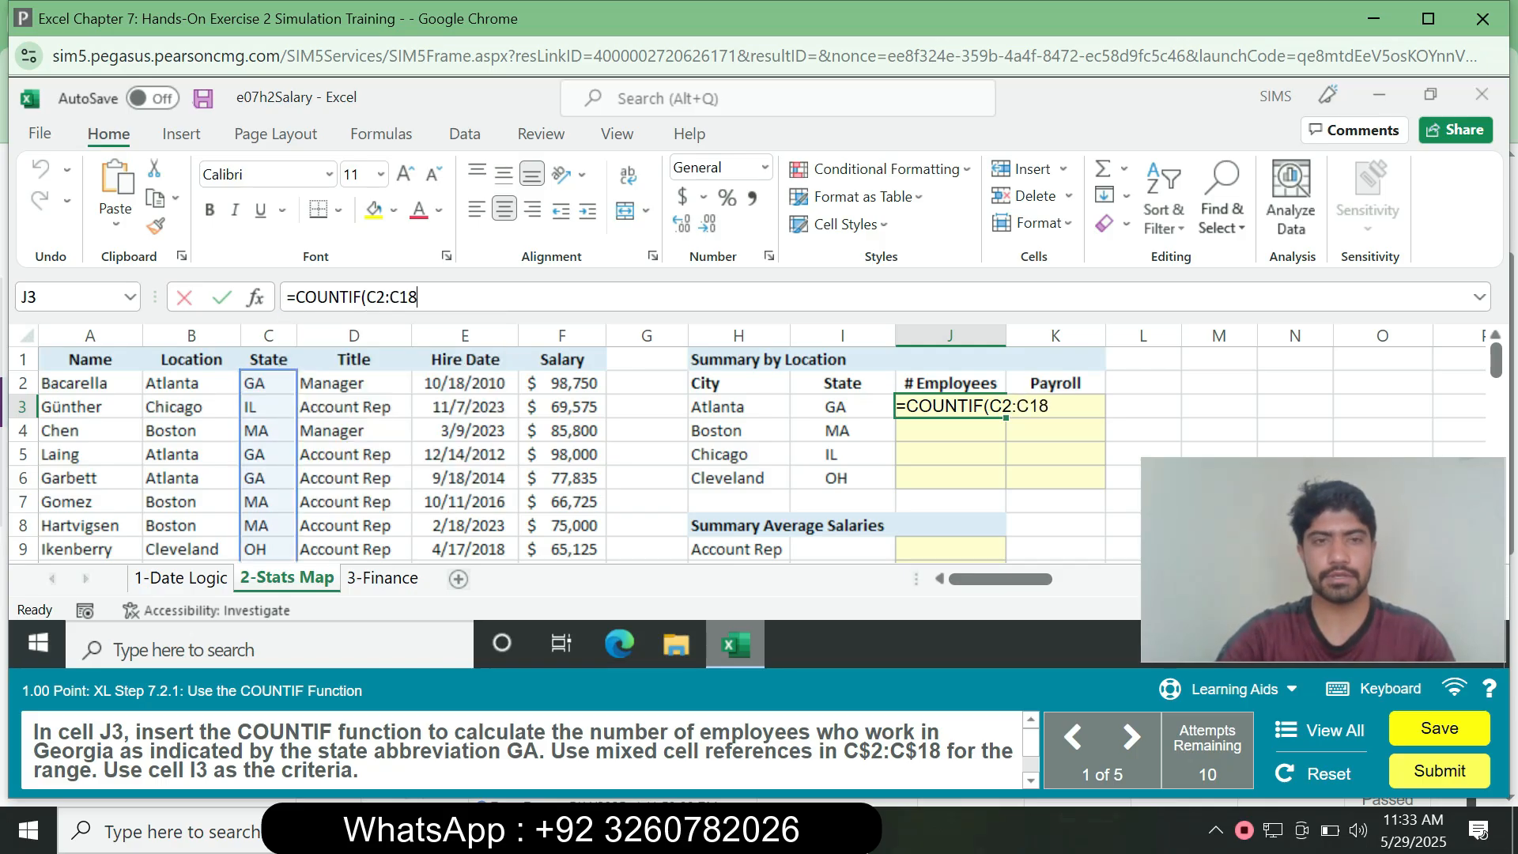
key("F4")
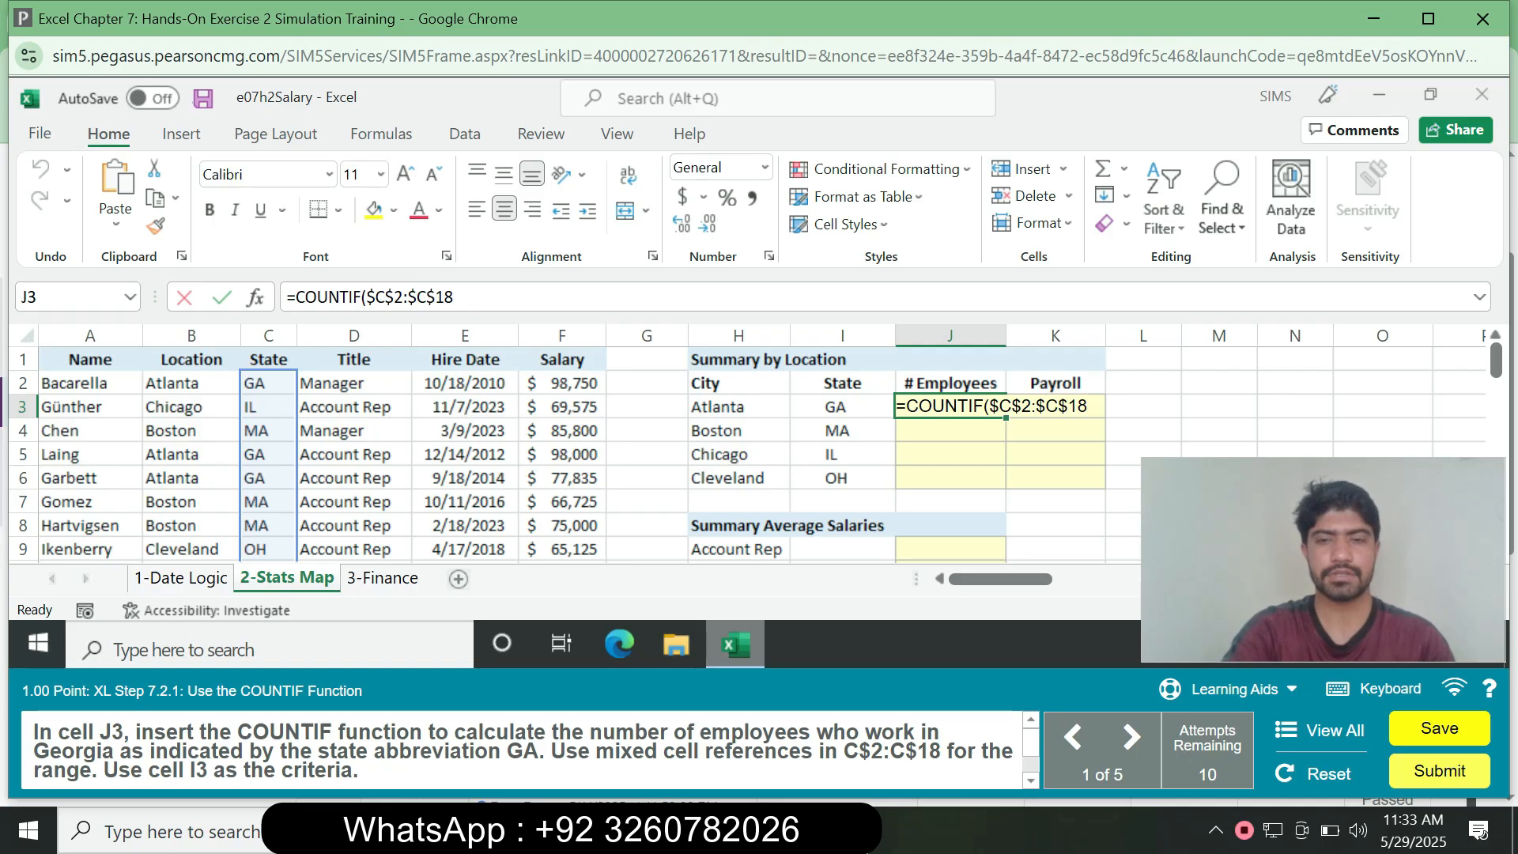
key("F4")
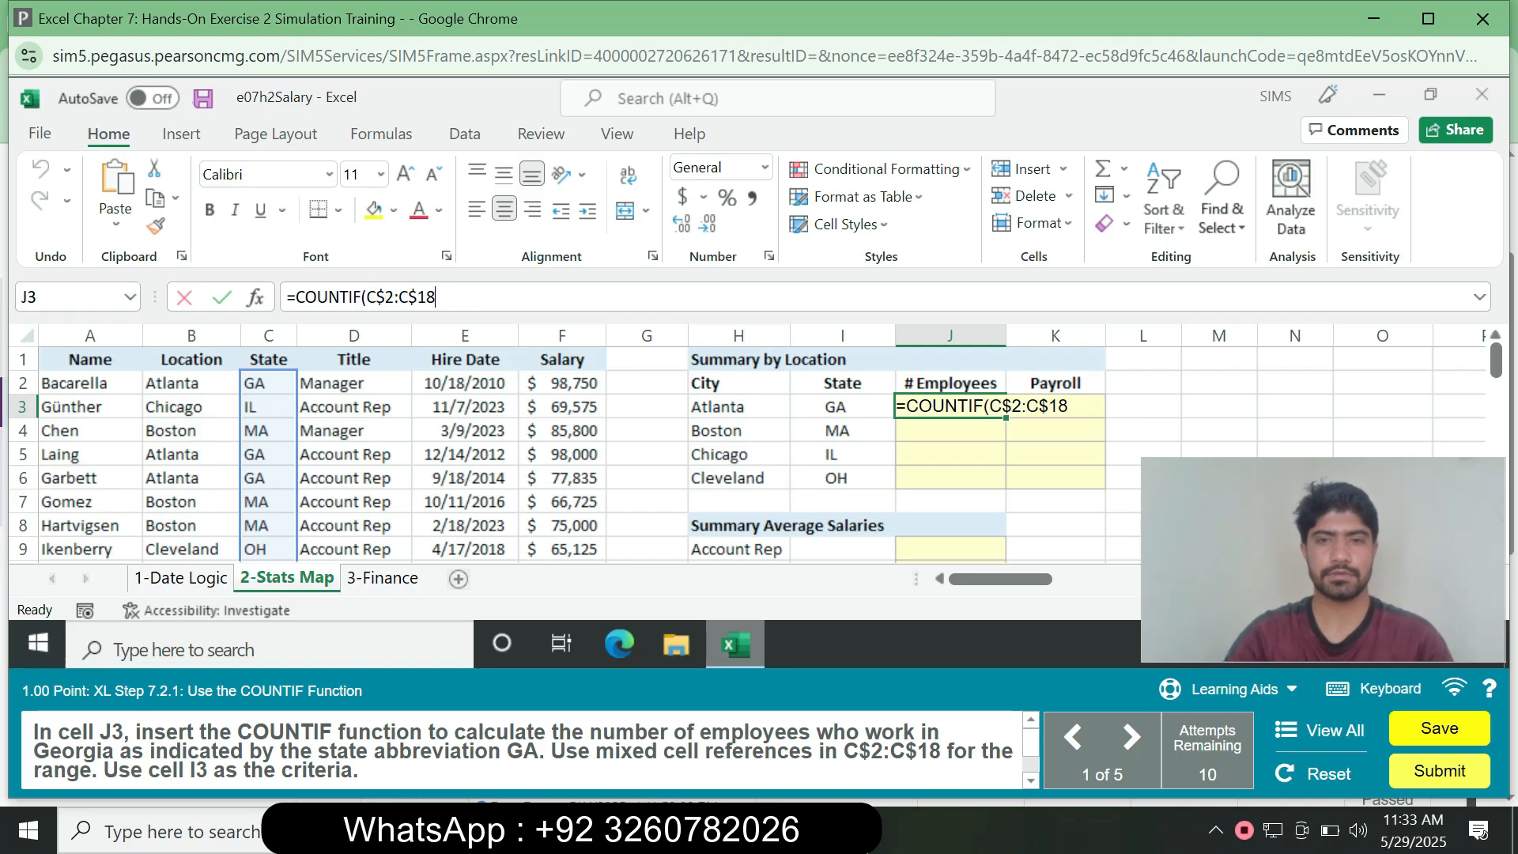
type(")")
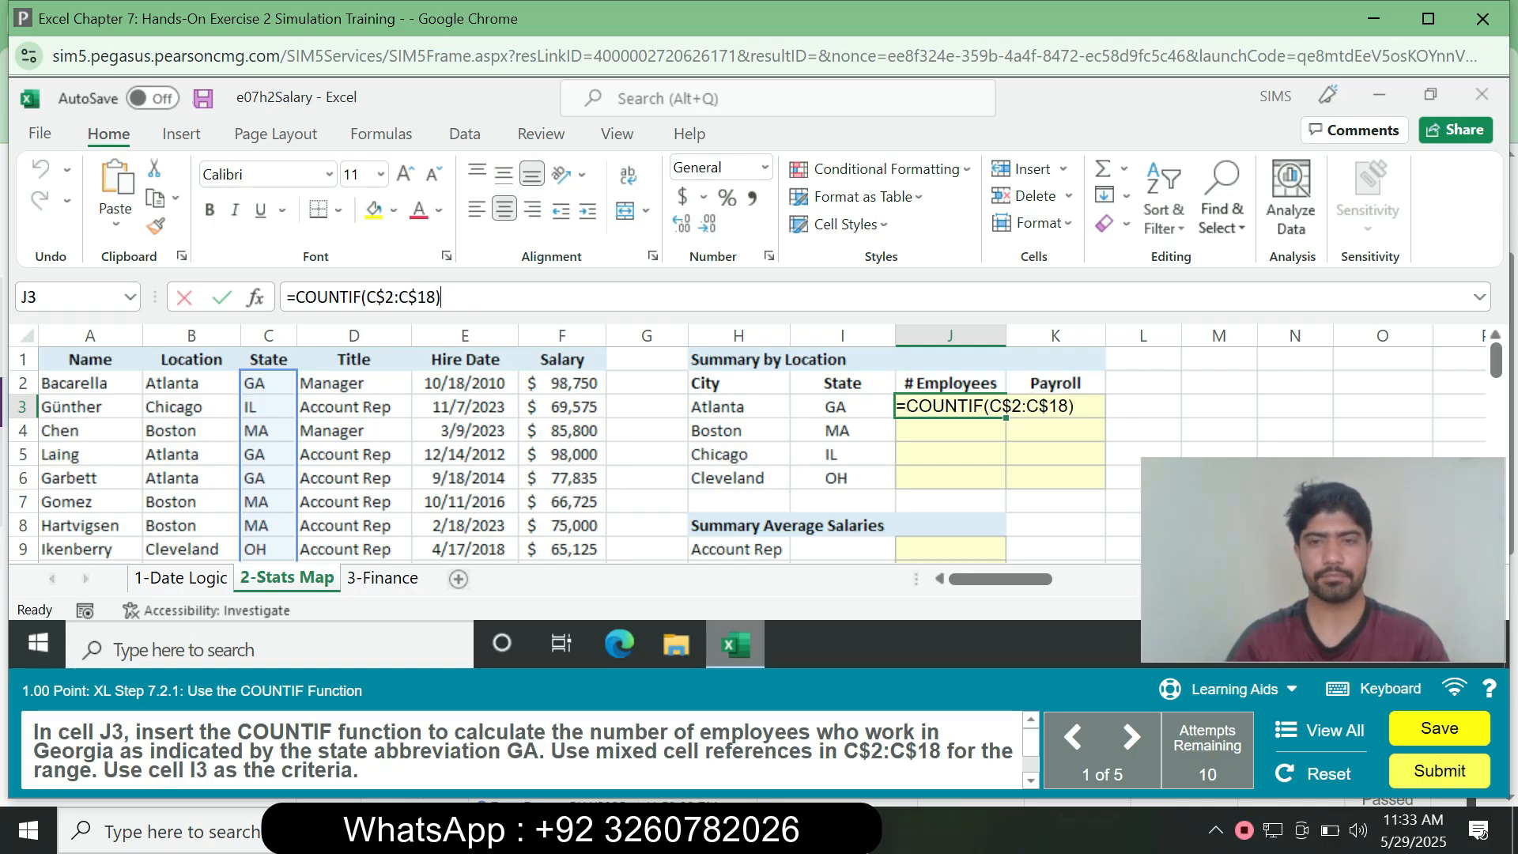
key("Return")
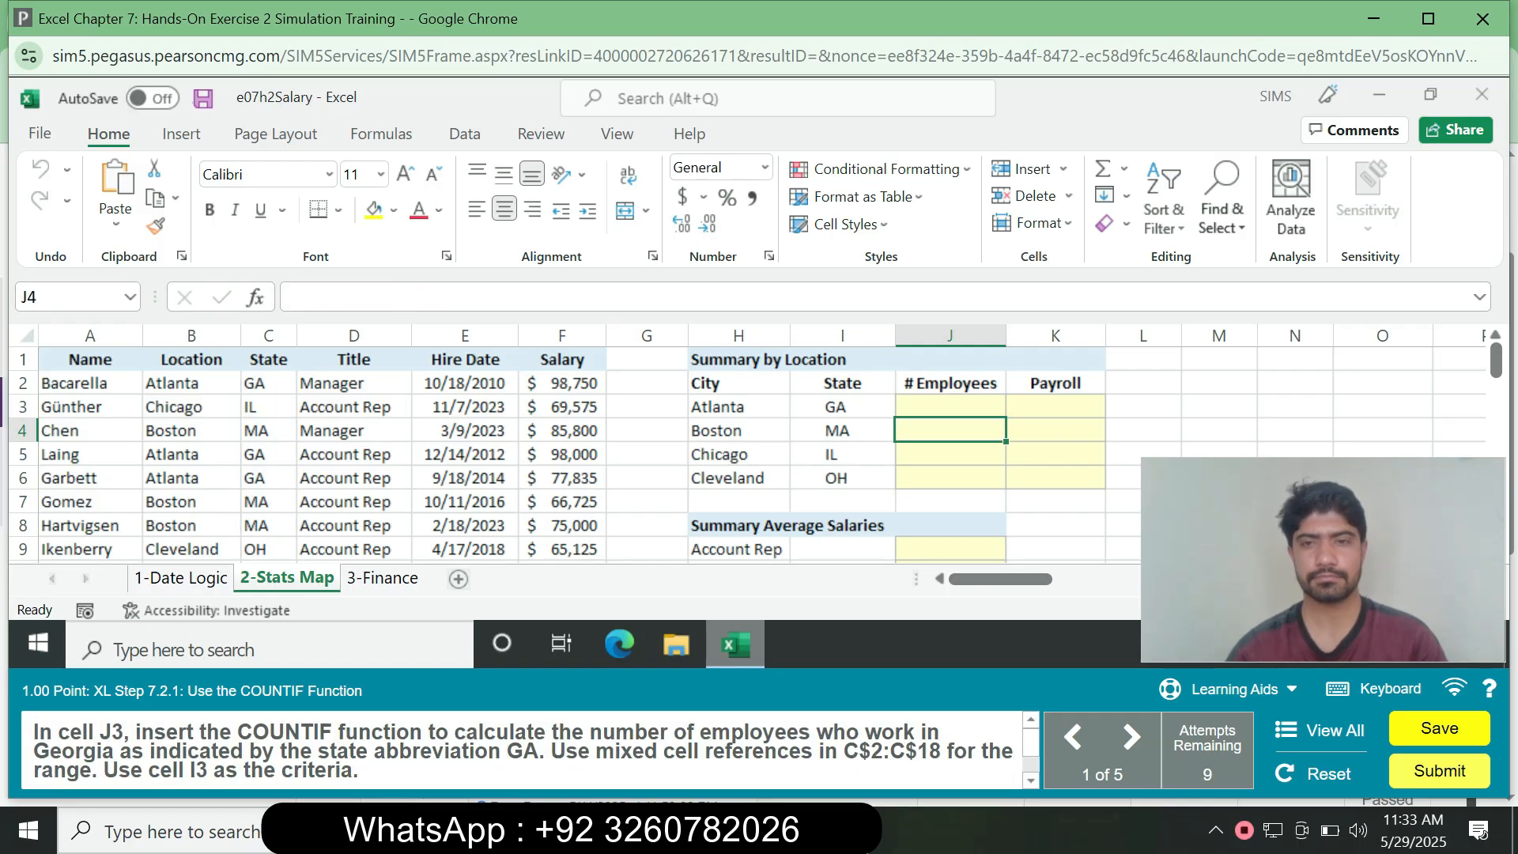
left_click(950, 407)
key("alt")
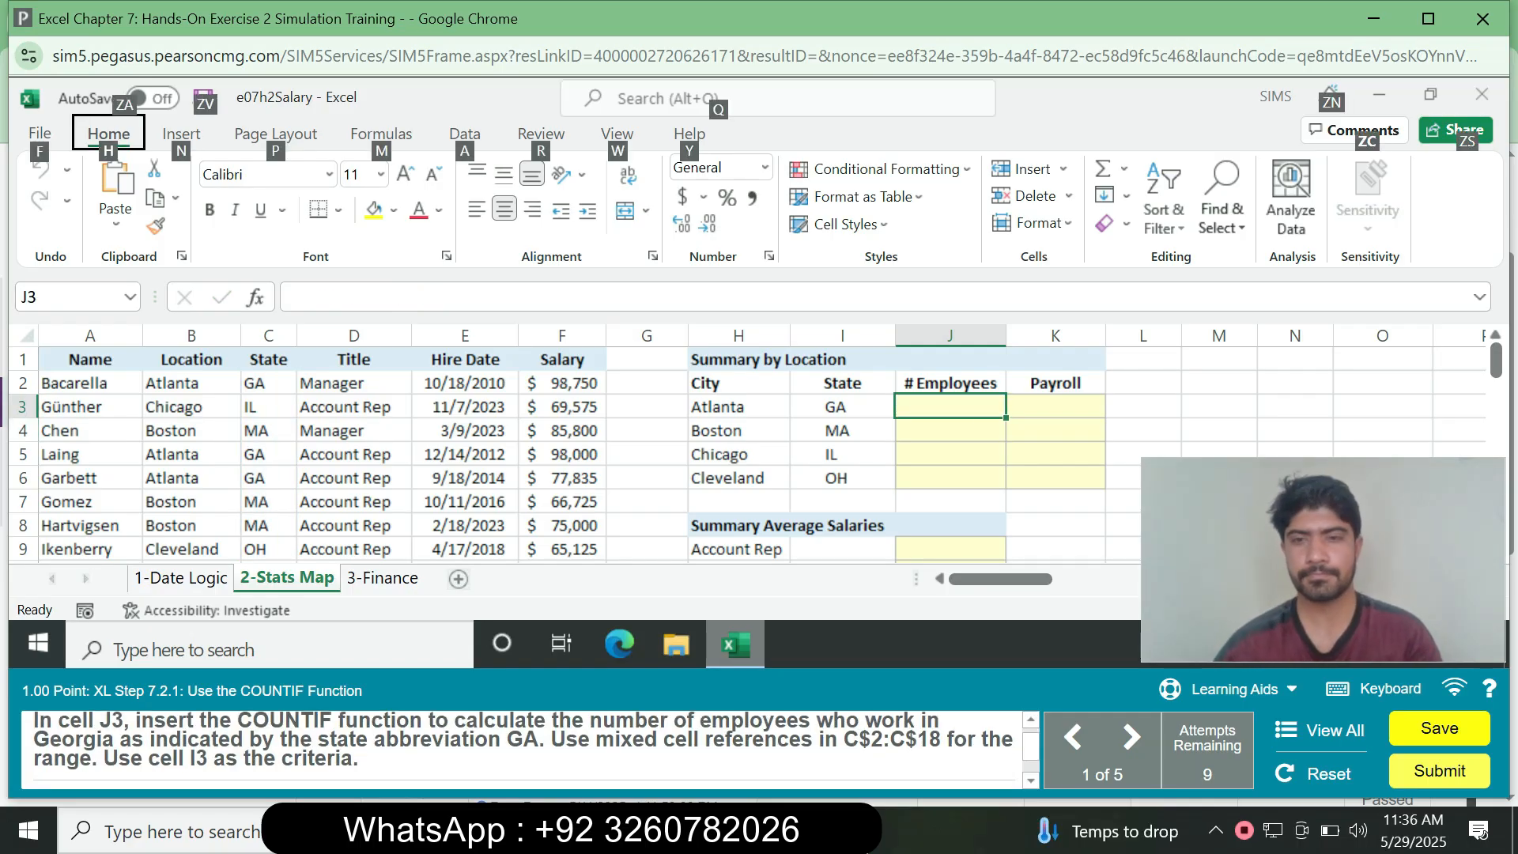
left_click(950, 525)
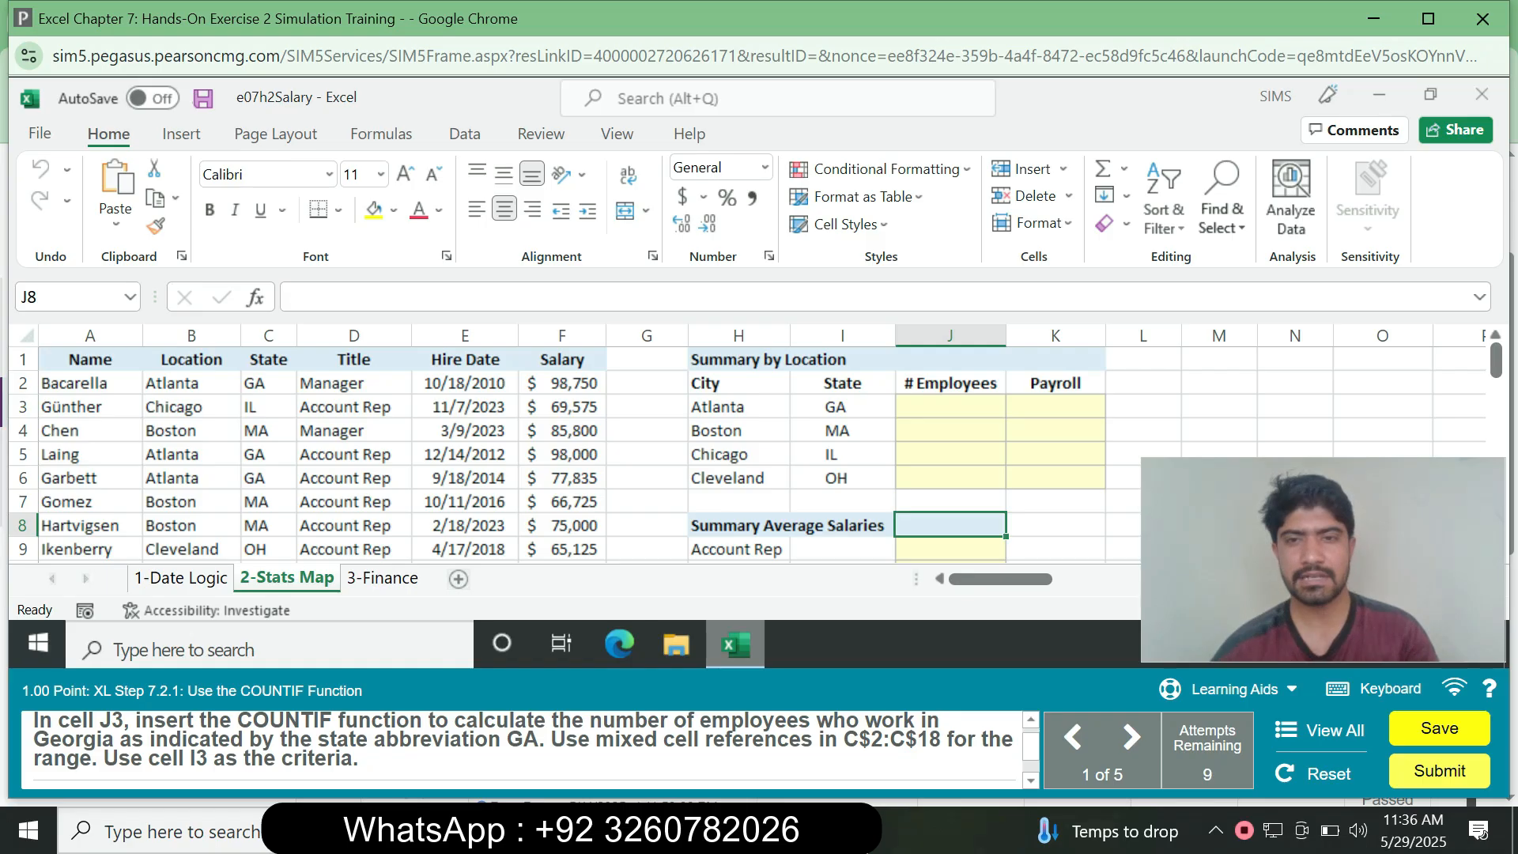
- Start a COUNTIF function in cell J3 with the mixed reference C$2:C$18 as its range
left_click(950, 407)
type("=cou")
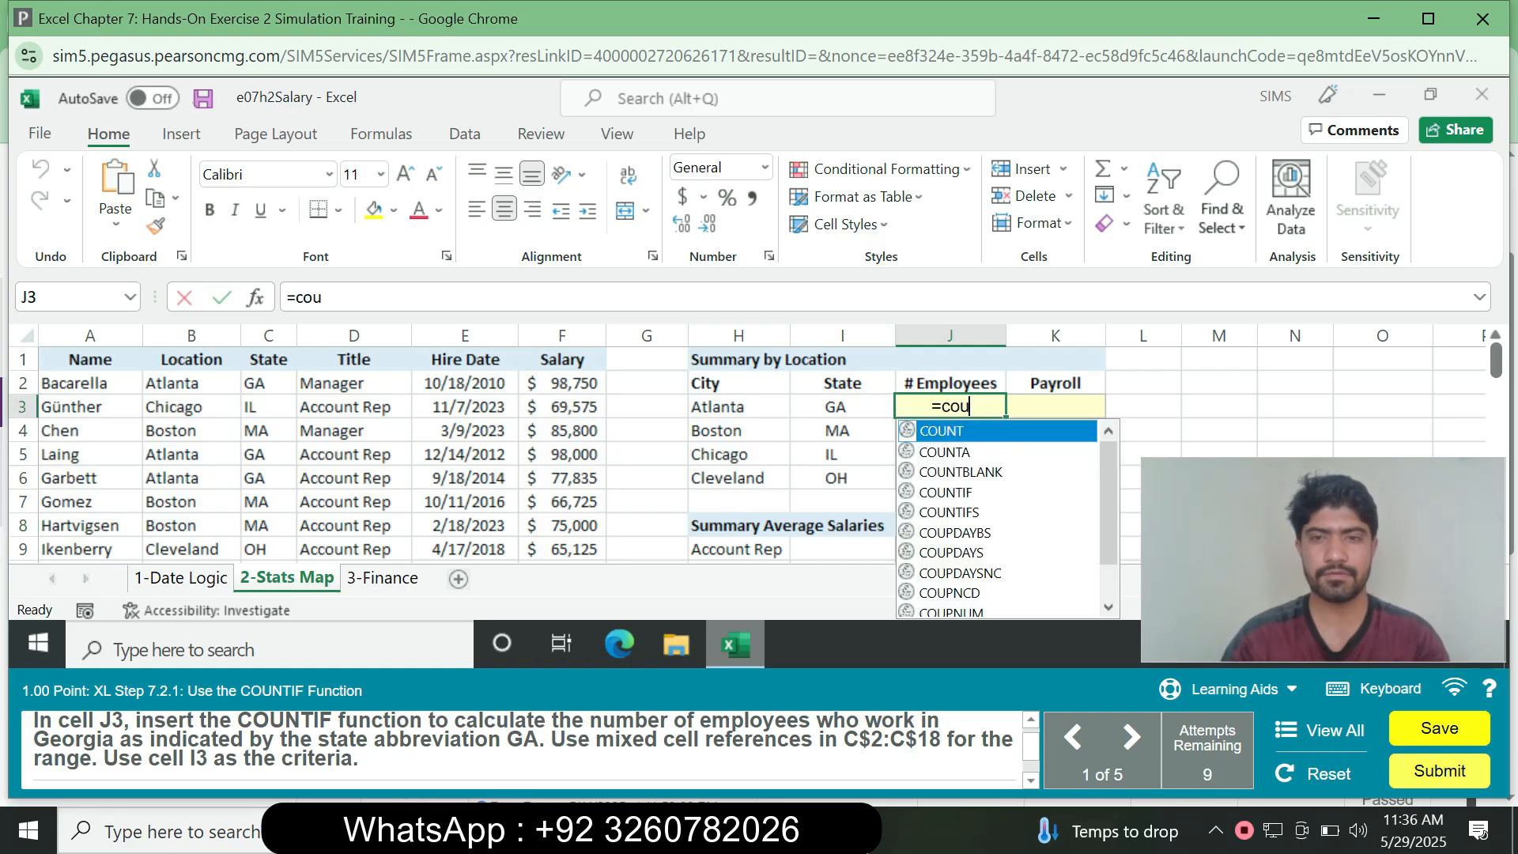
type("n")
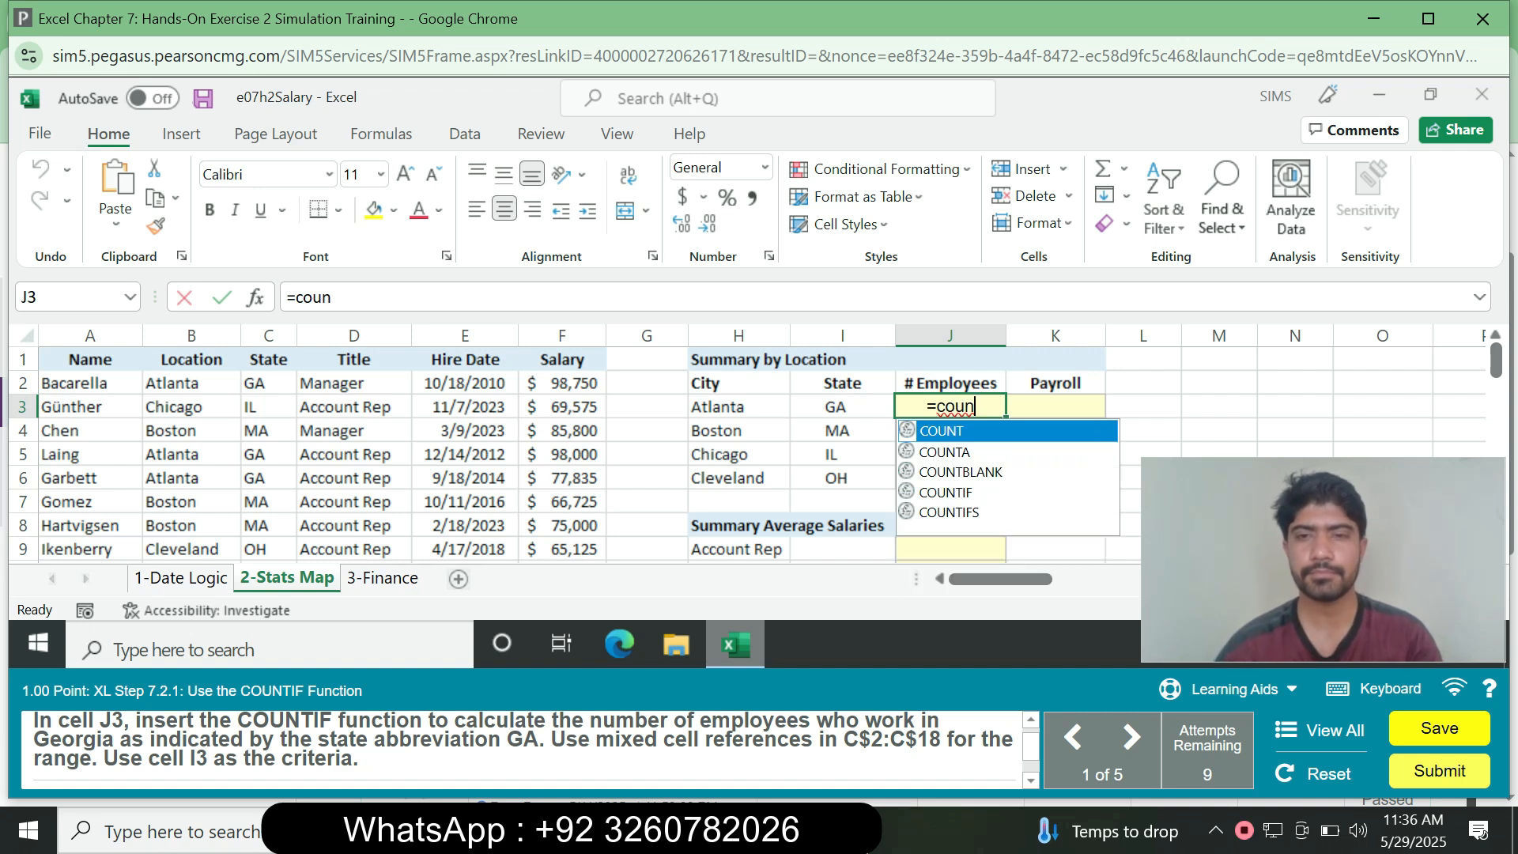
key("Down")
key("Down")
key("Down")
key("Tab")
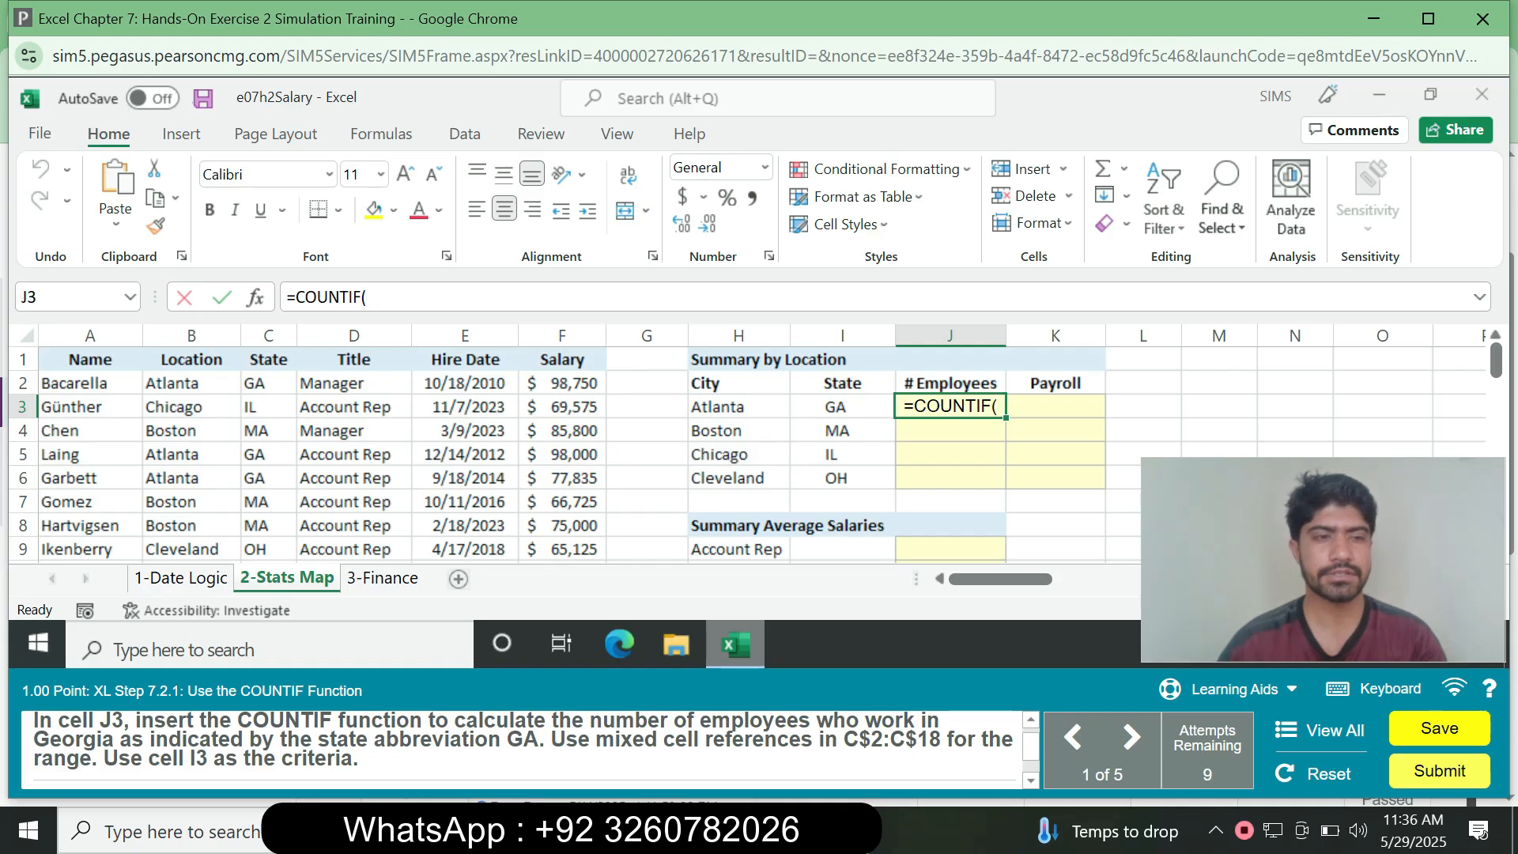
type("C2")
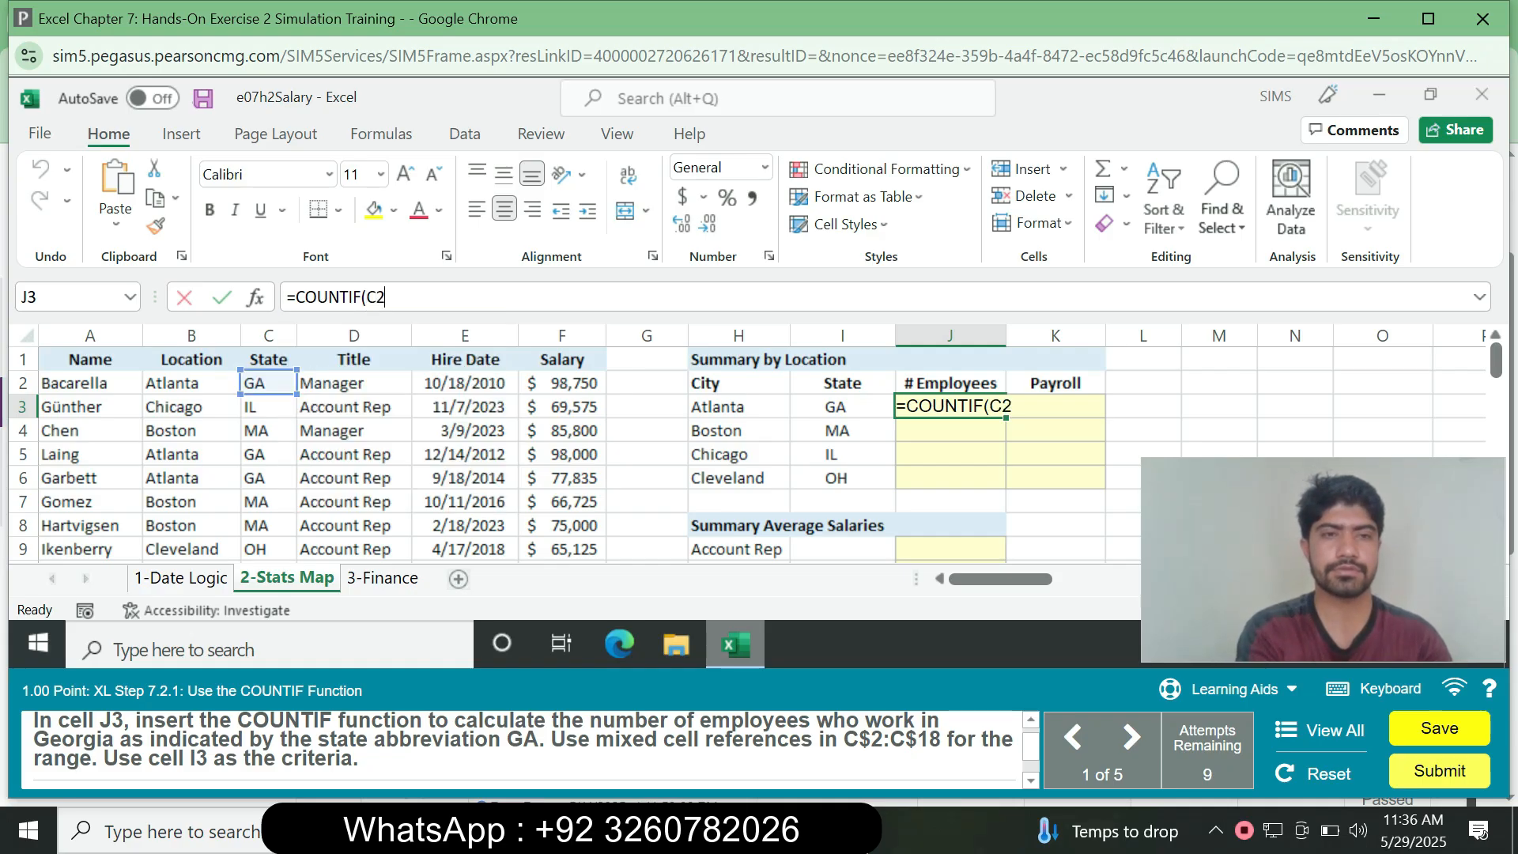
type(":")
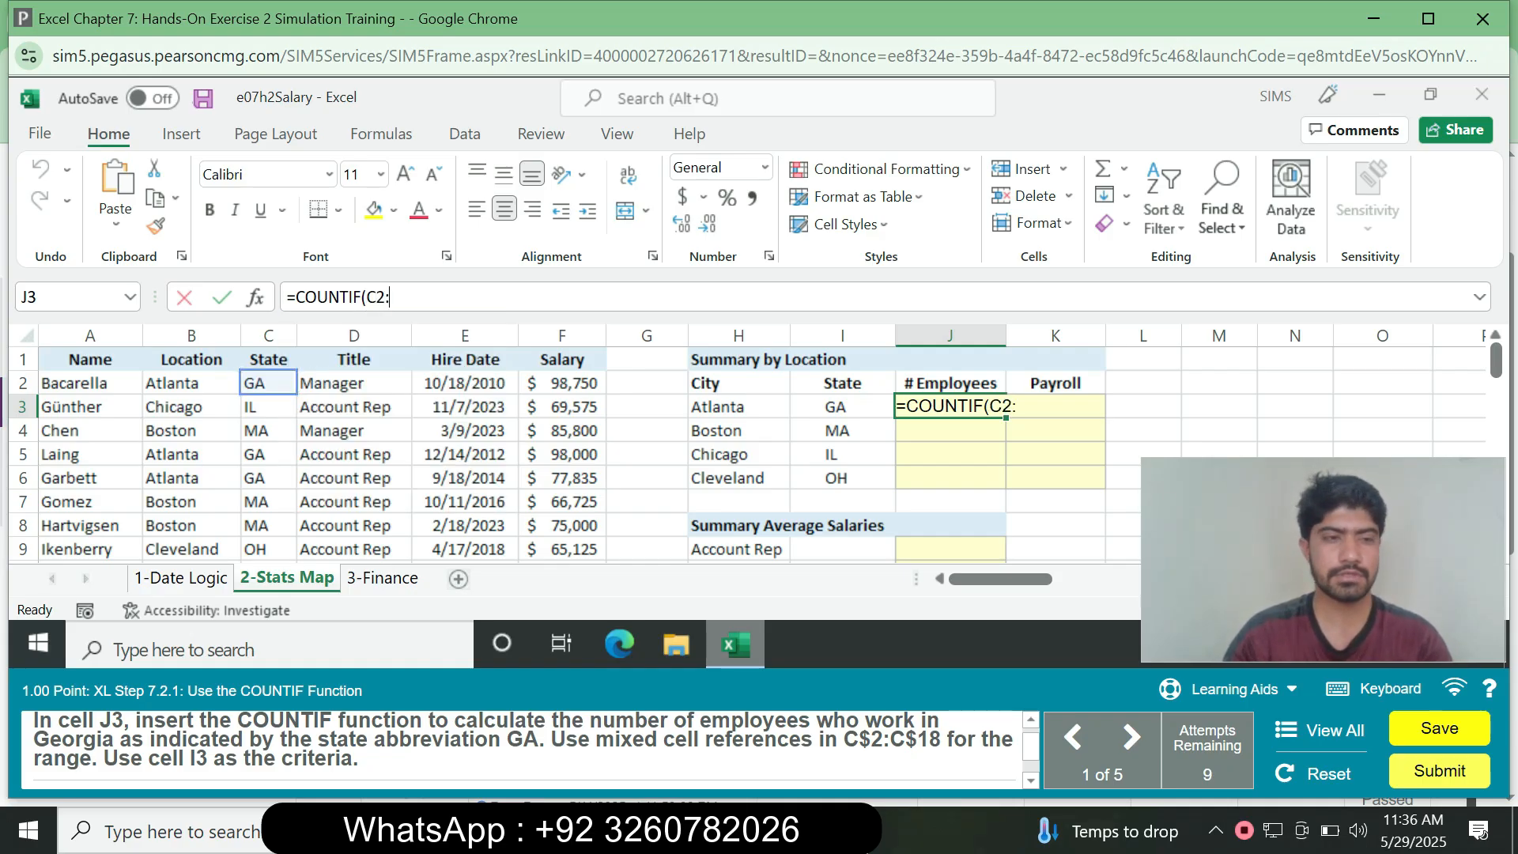
type("C18")
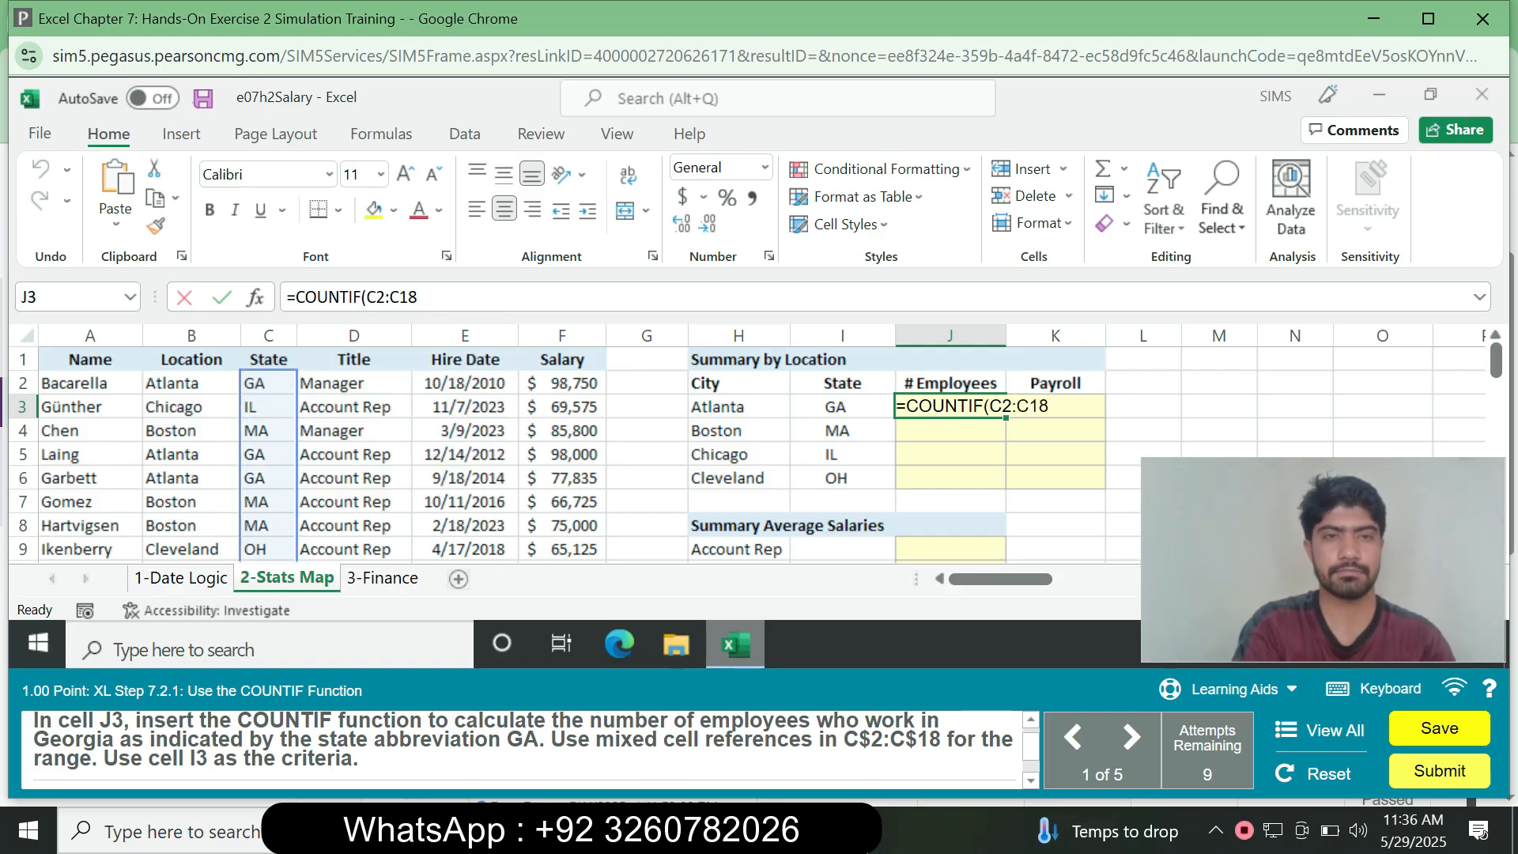
key("F4")
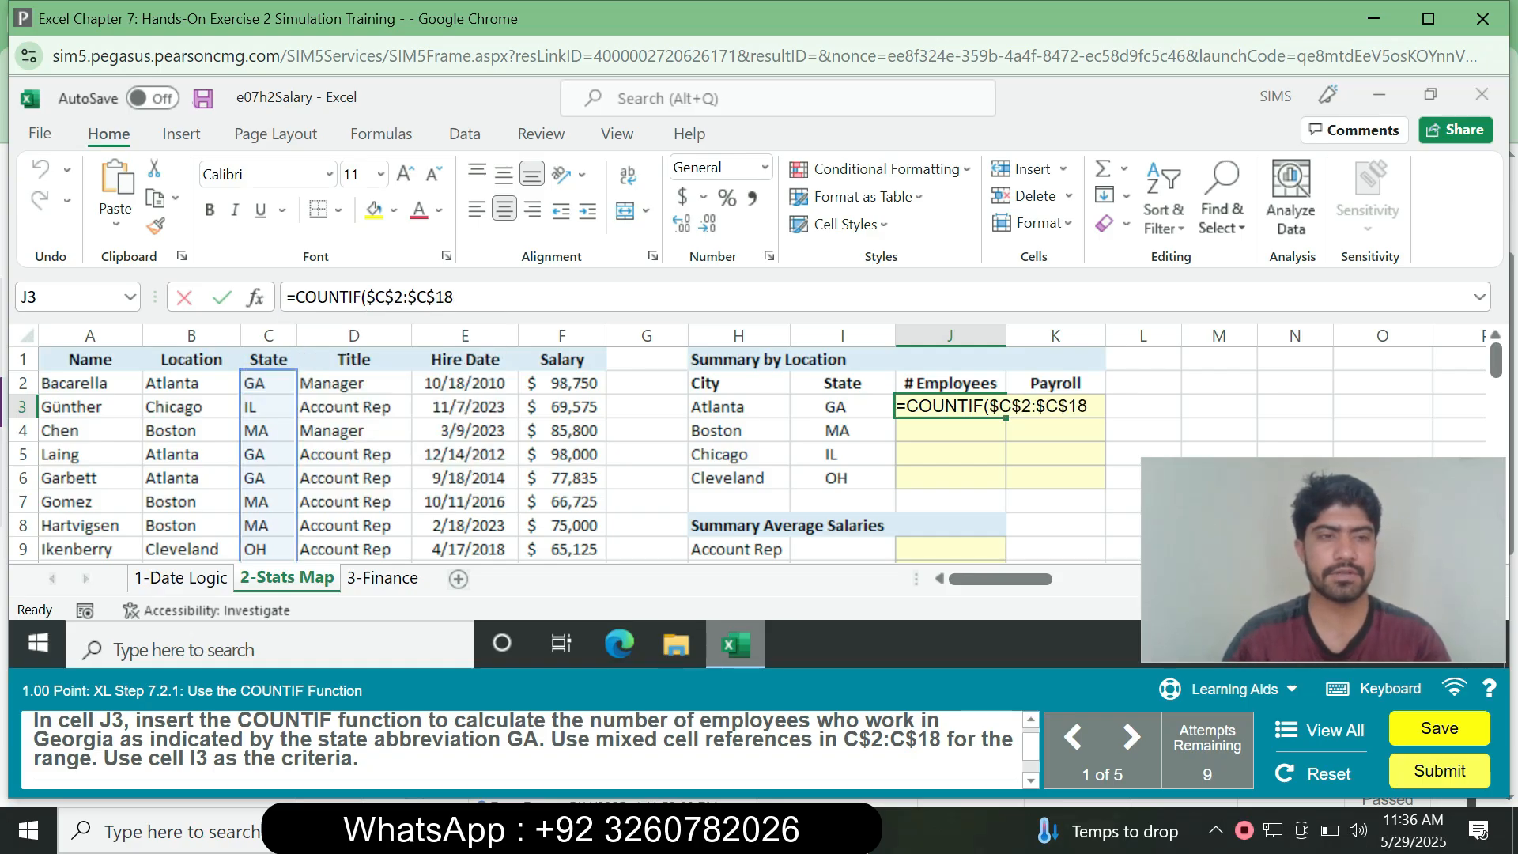
key("F4")
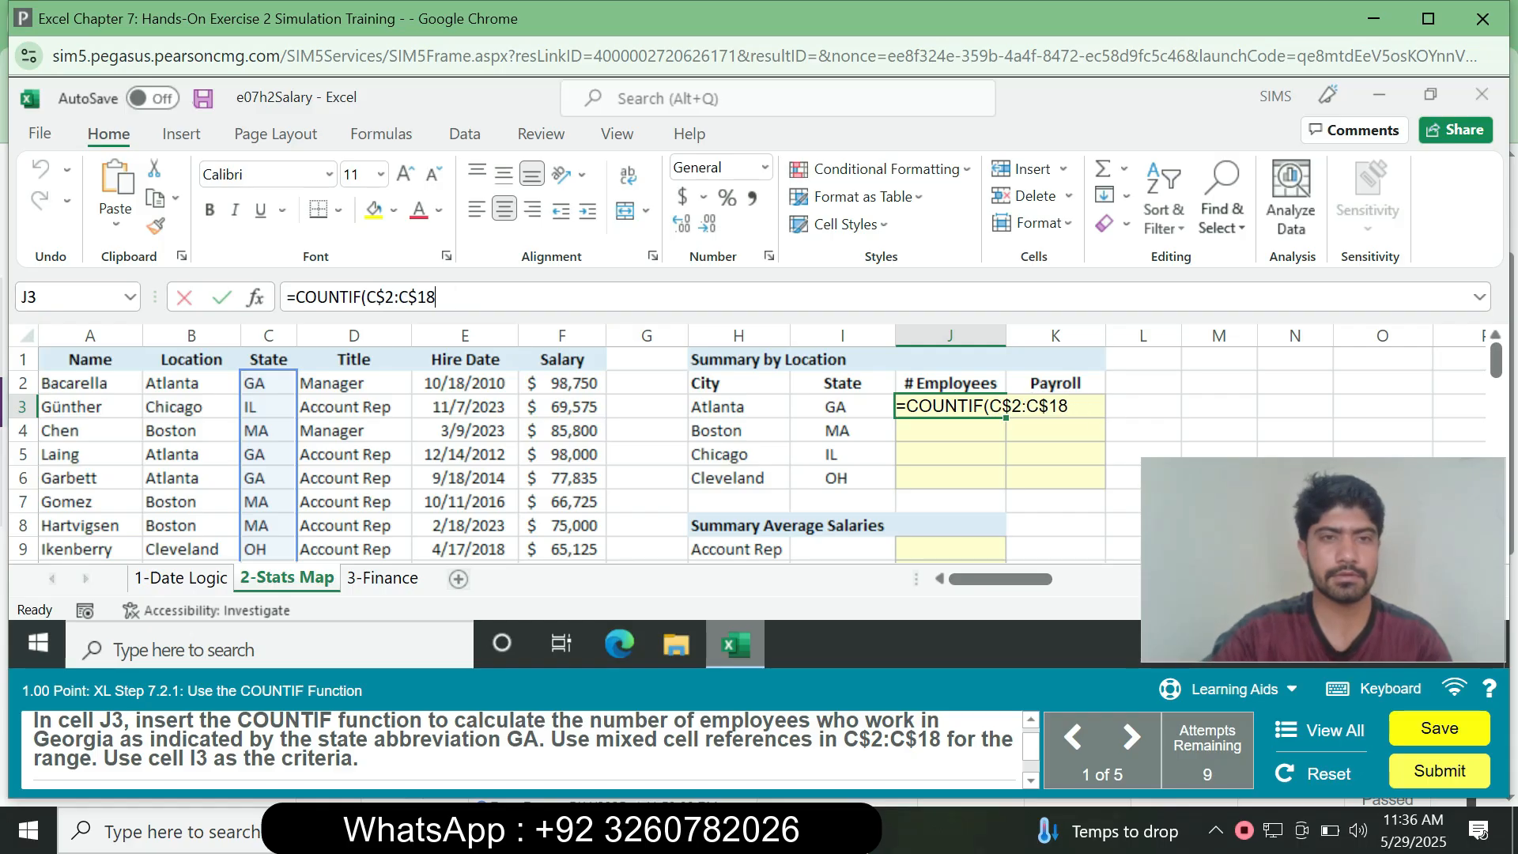
- Complete the COUNTIF formula with cell I3 as the criteria and copy it to the range J4:J6
type(",")
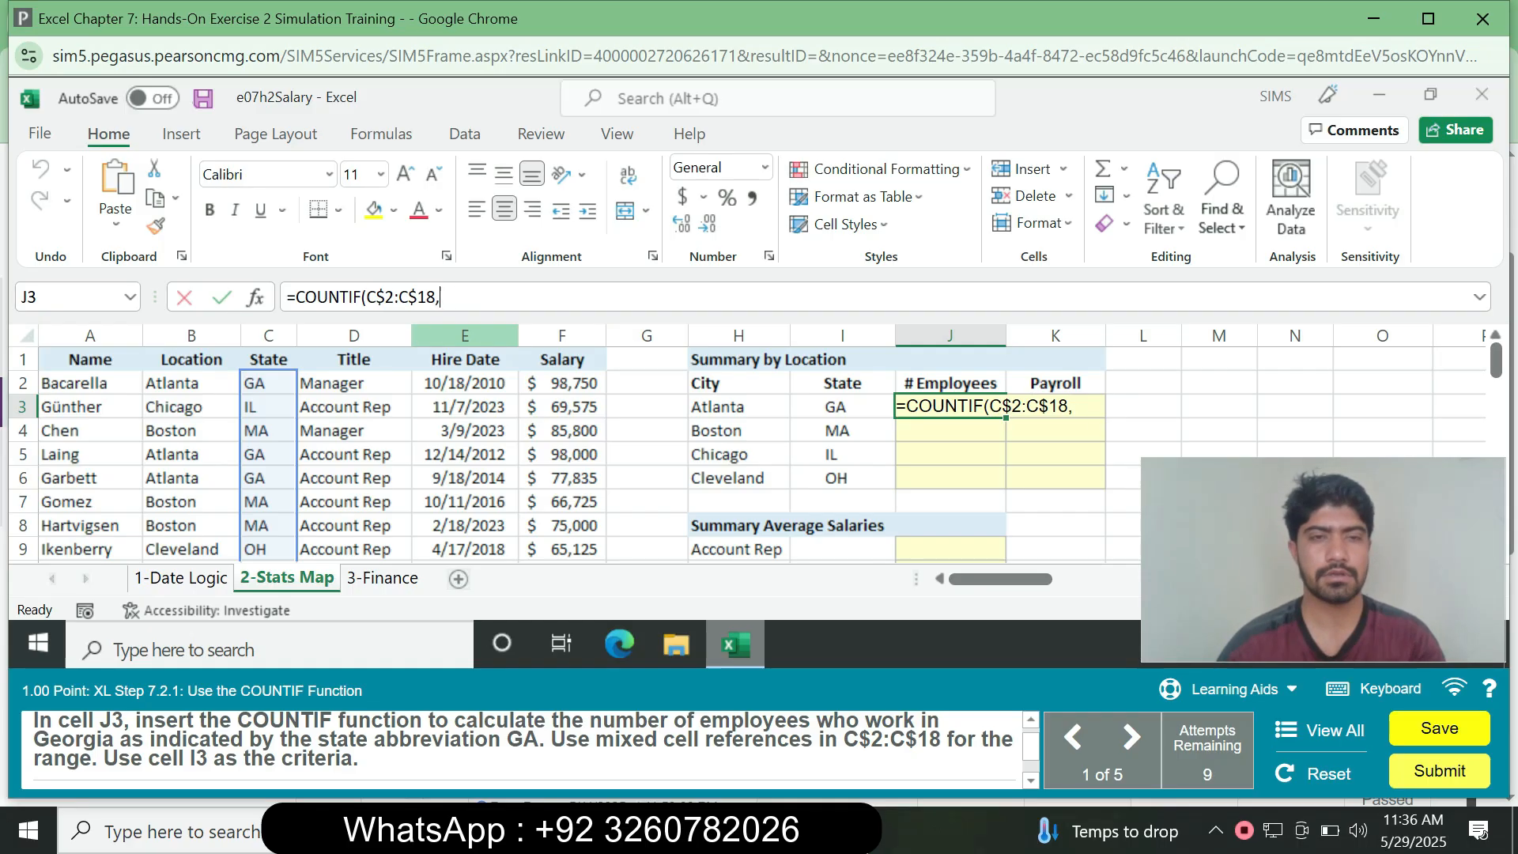
left_click(842, 406)
type(")")
key("Return")
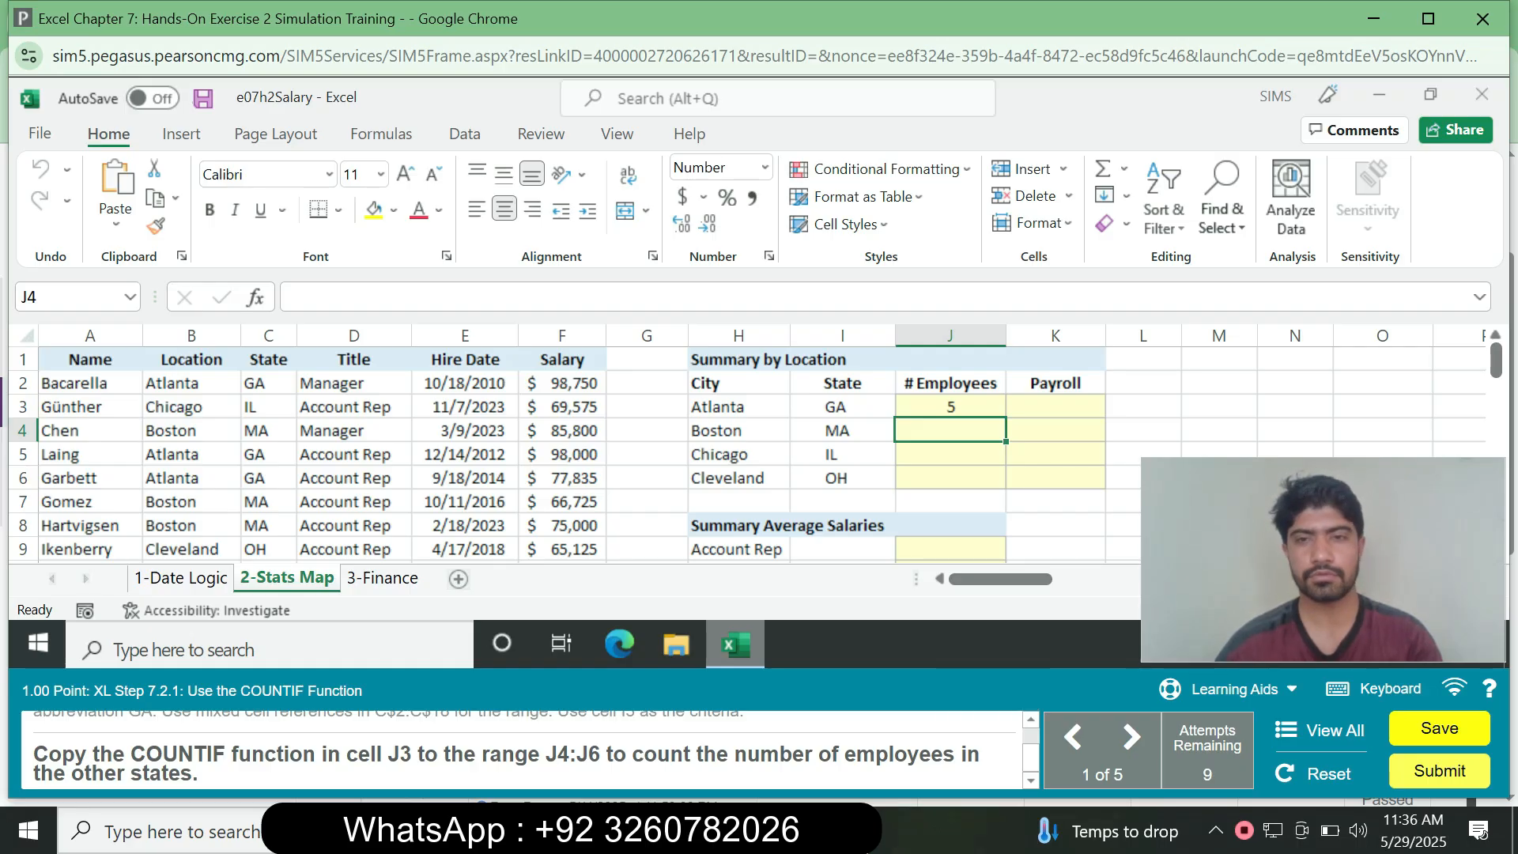
left_click(950, 408)
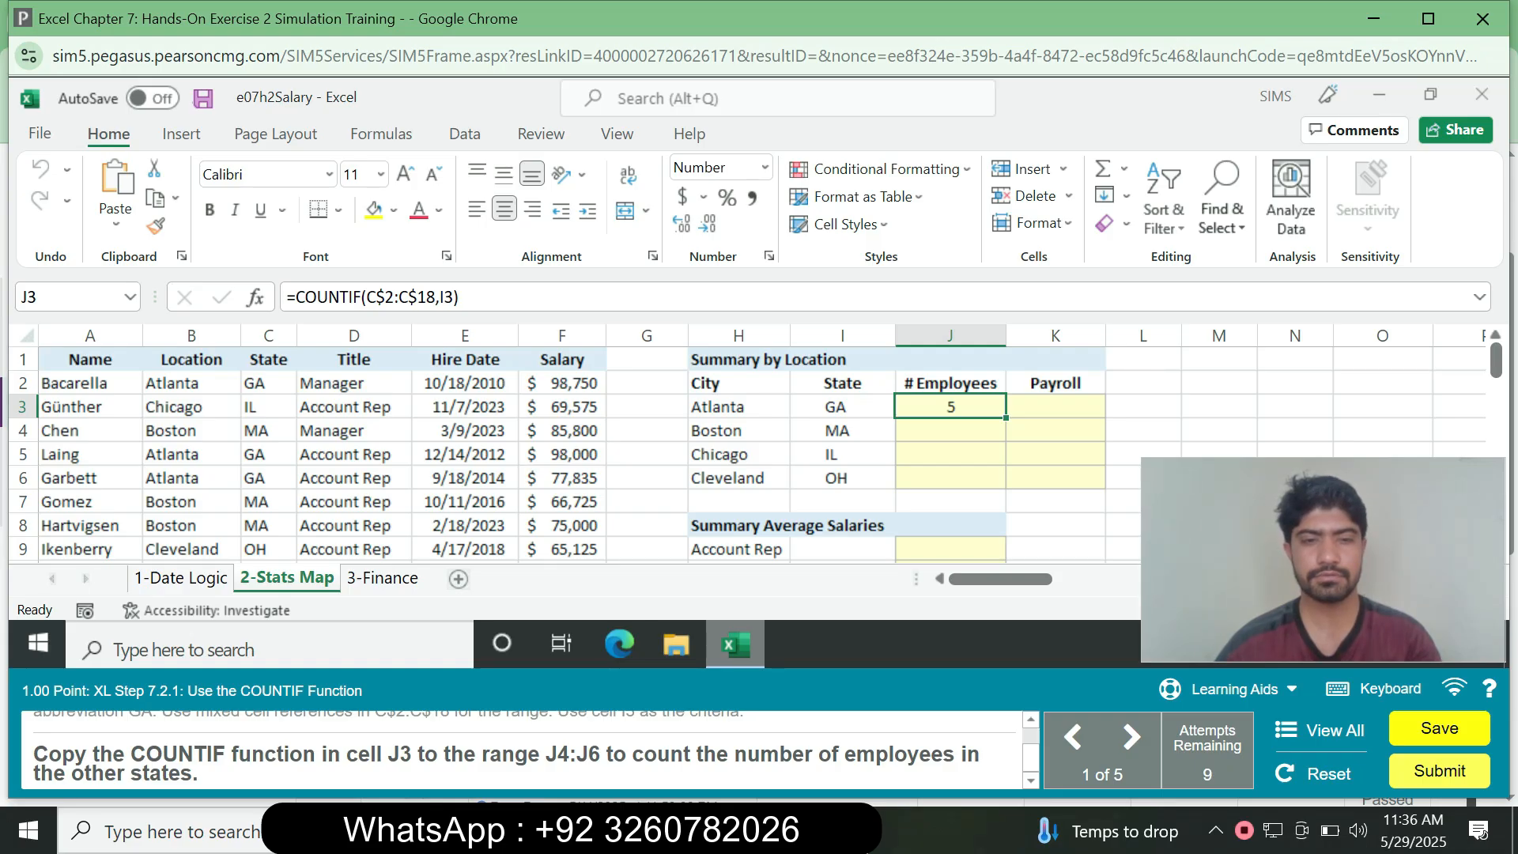
left_click_drag(1006, 417, 998, 480)
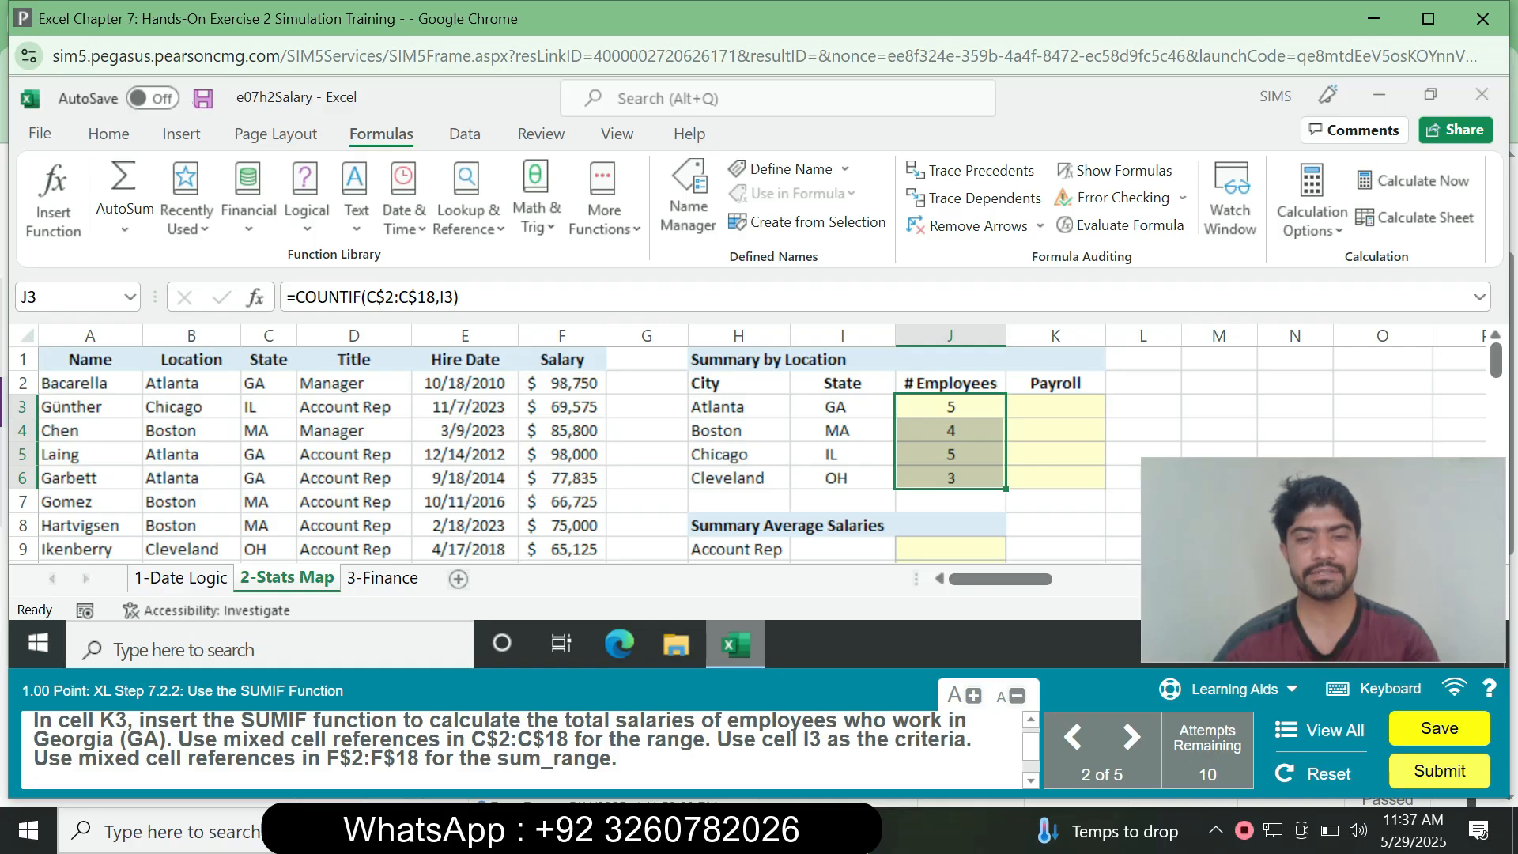
- Start a SUMIF function in cell K3 with the mixed reference C$2:C$18 as its range
left_click(1055, 407)
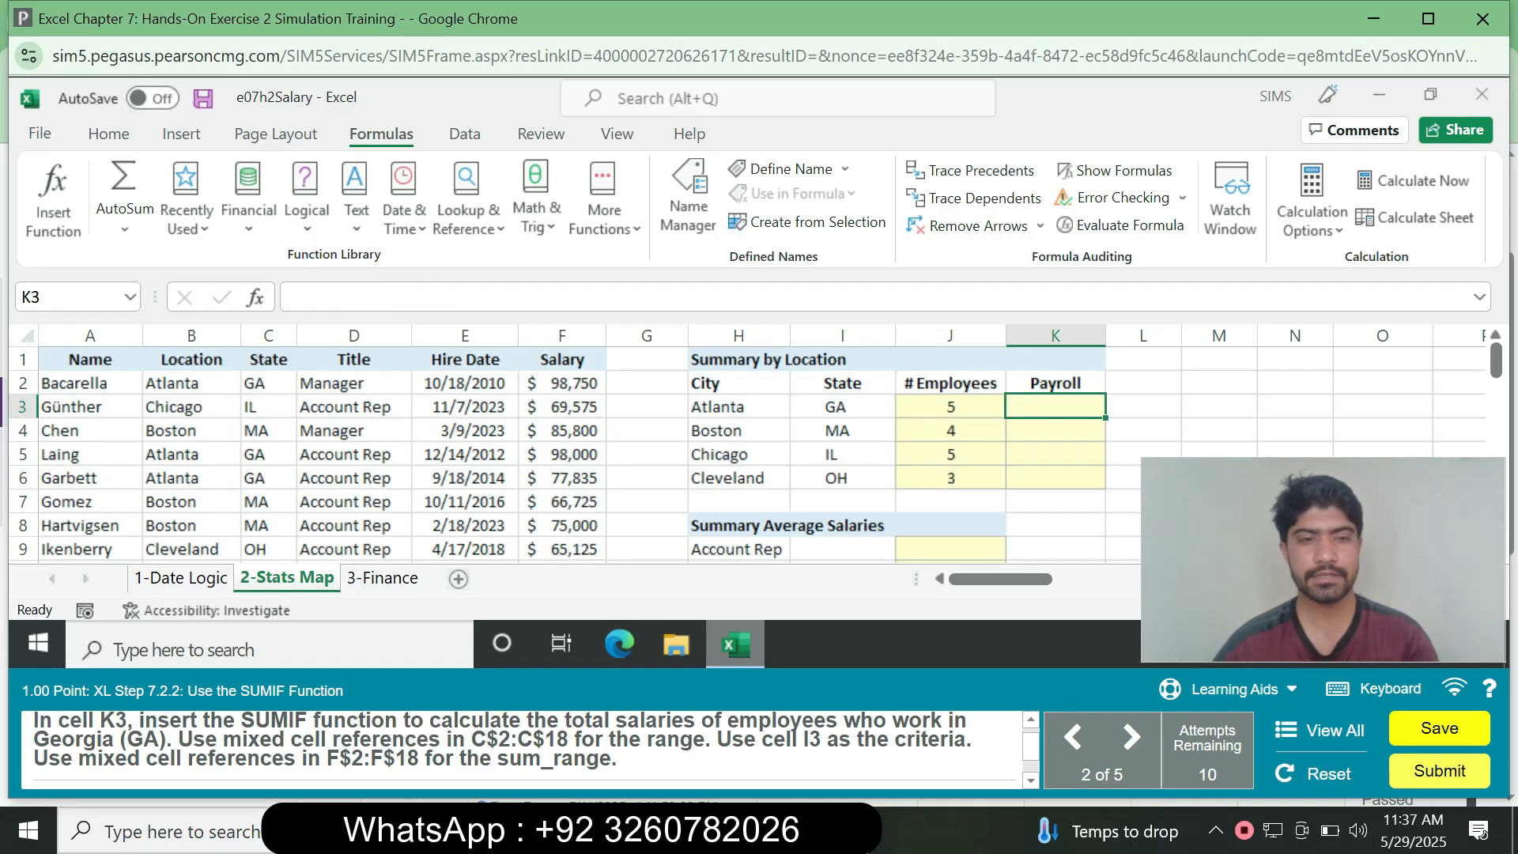
type("=")
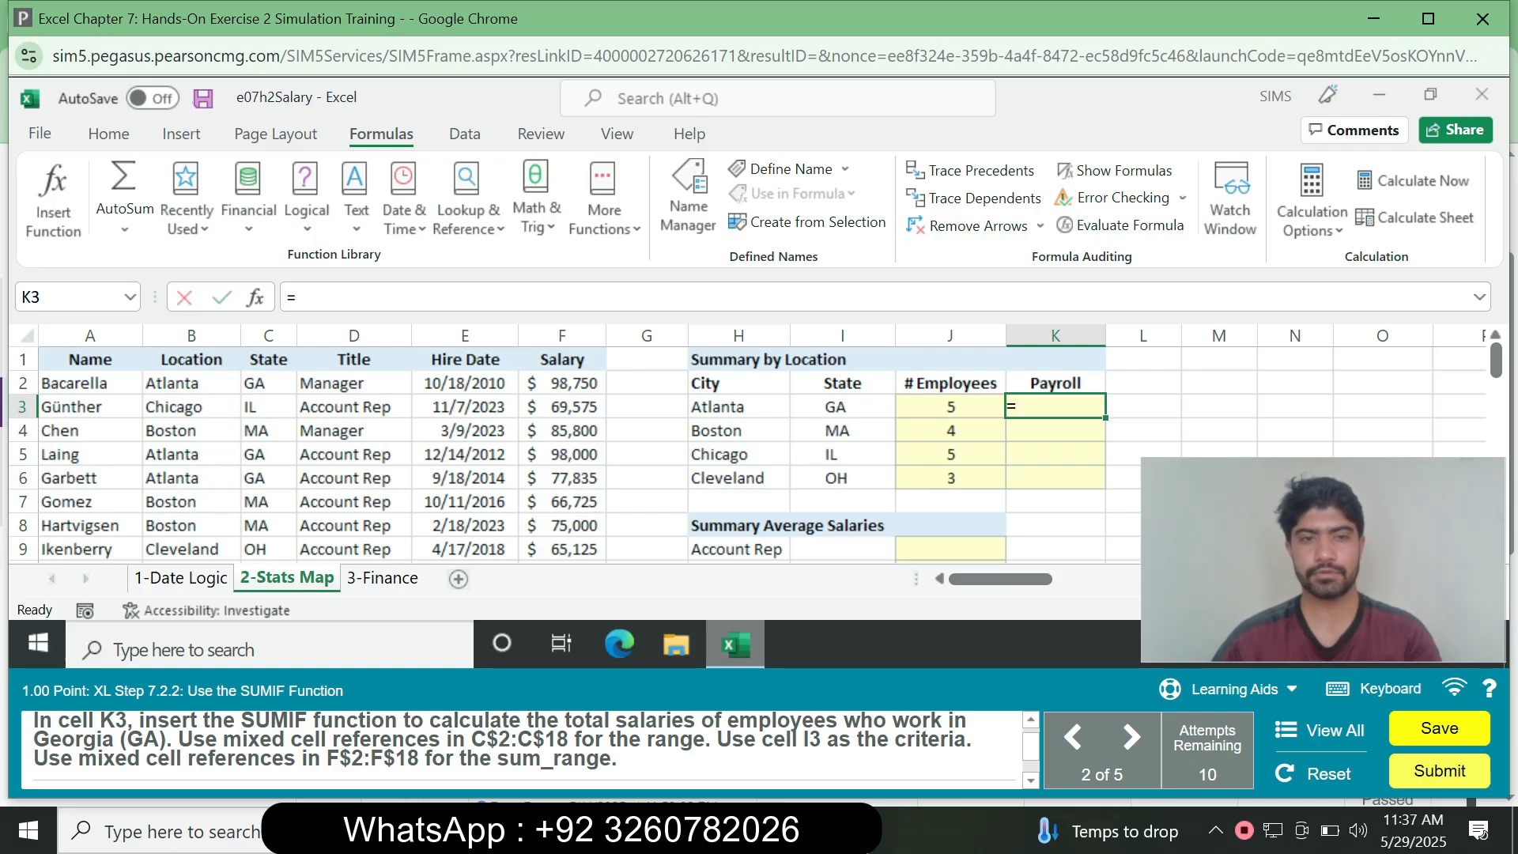
type("sumi")
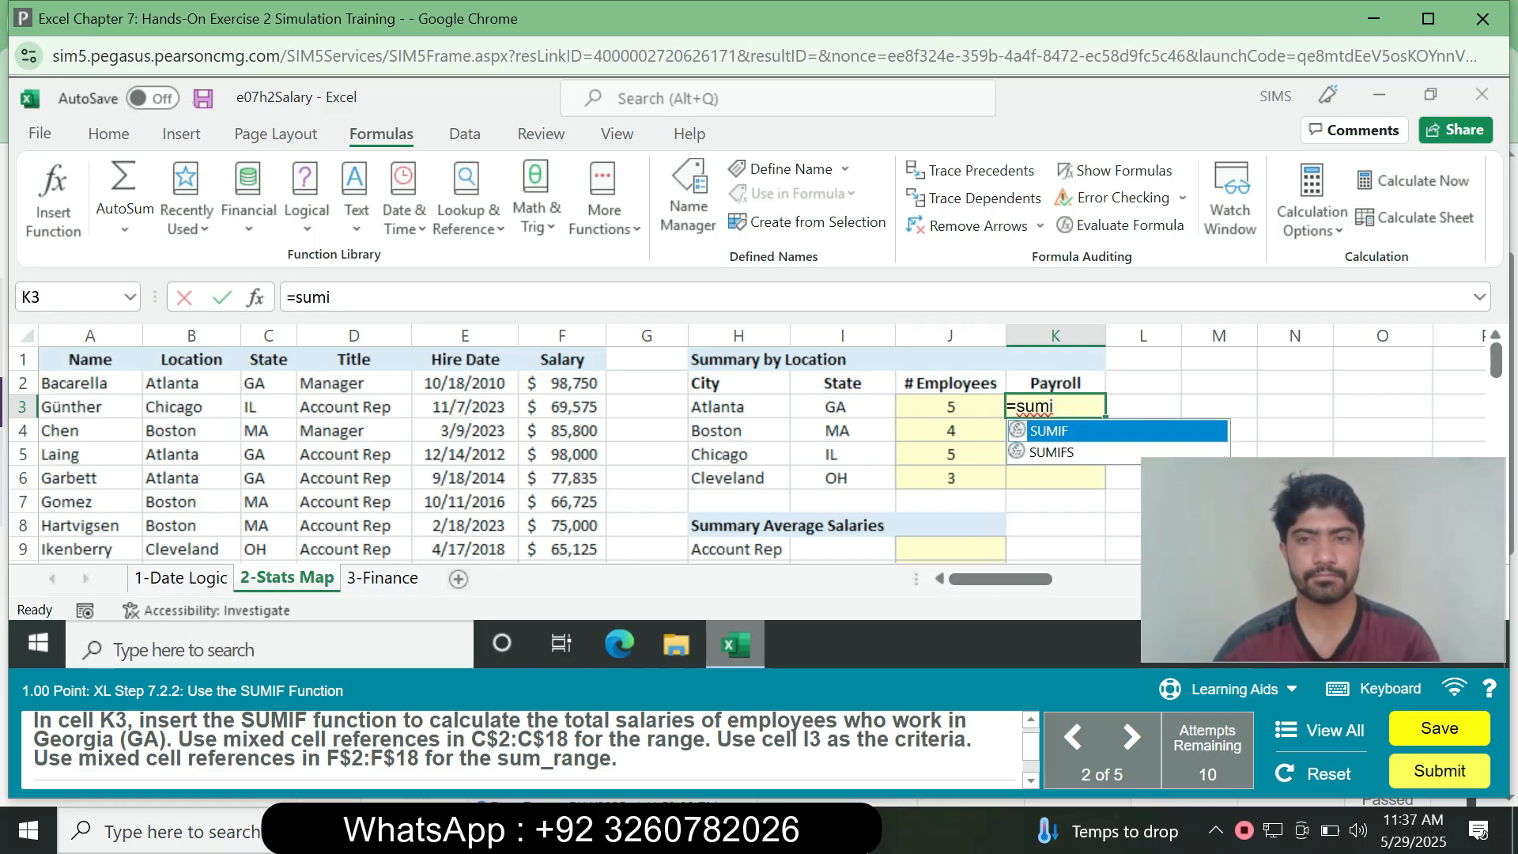
key("Tab")
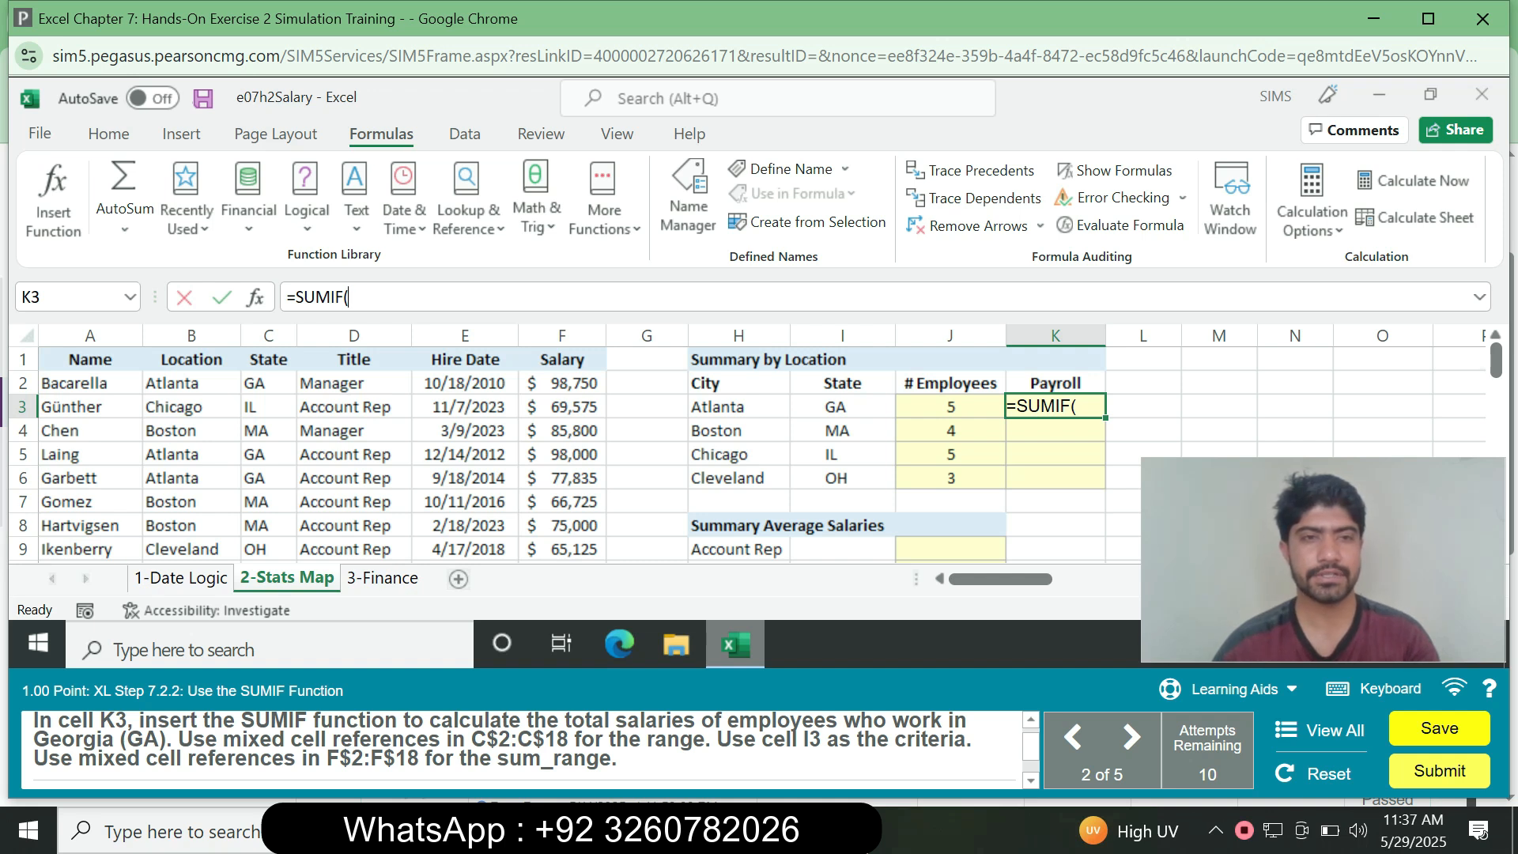
type("C$2")
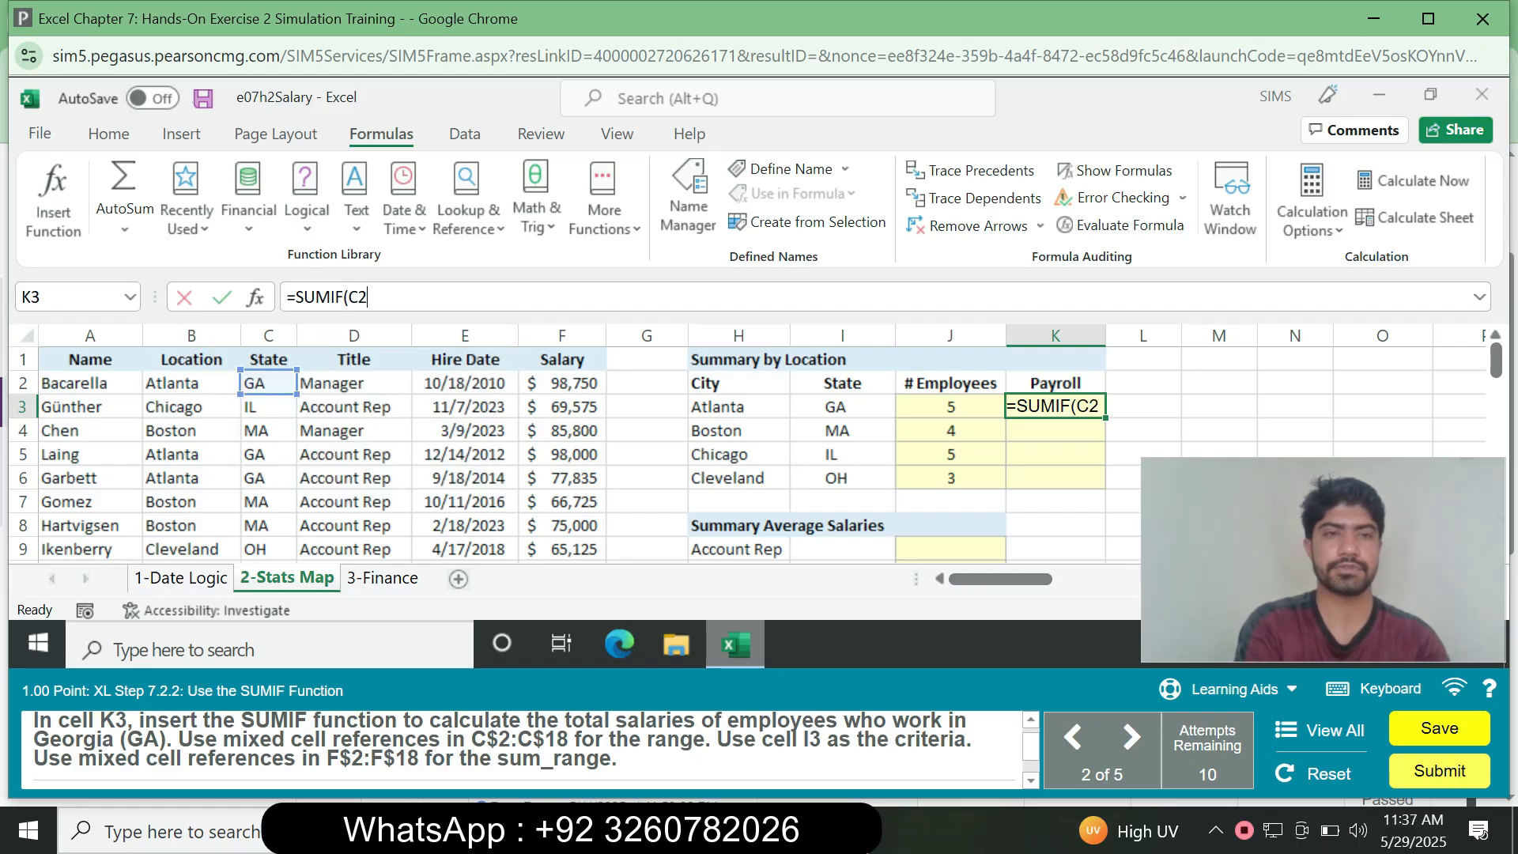
type(":C")
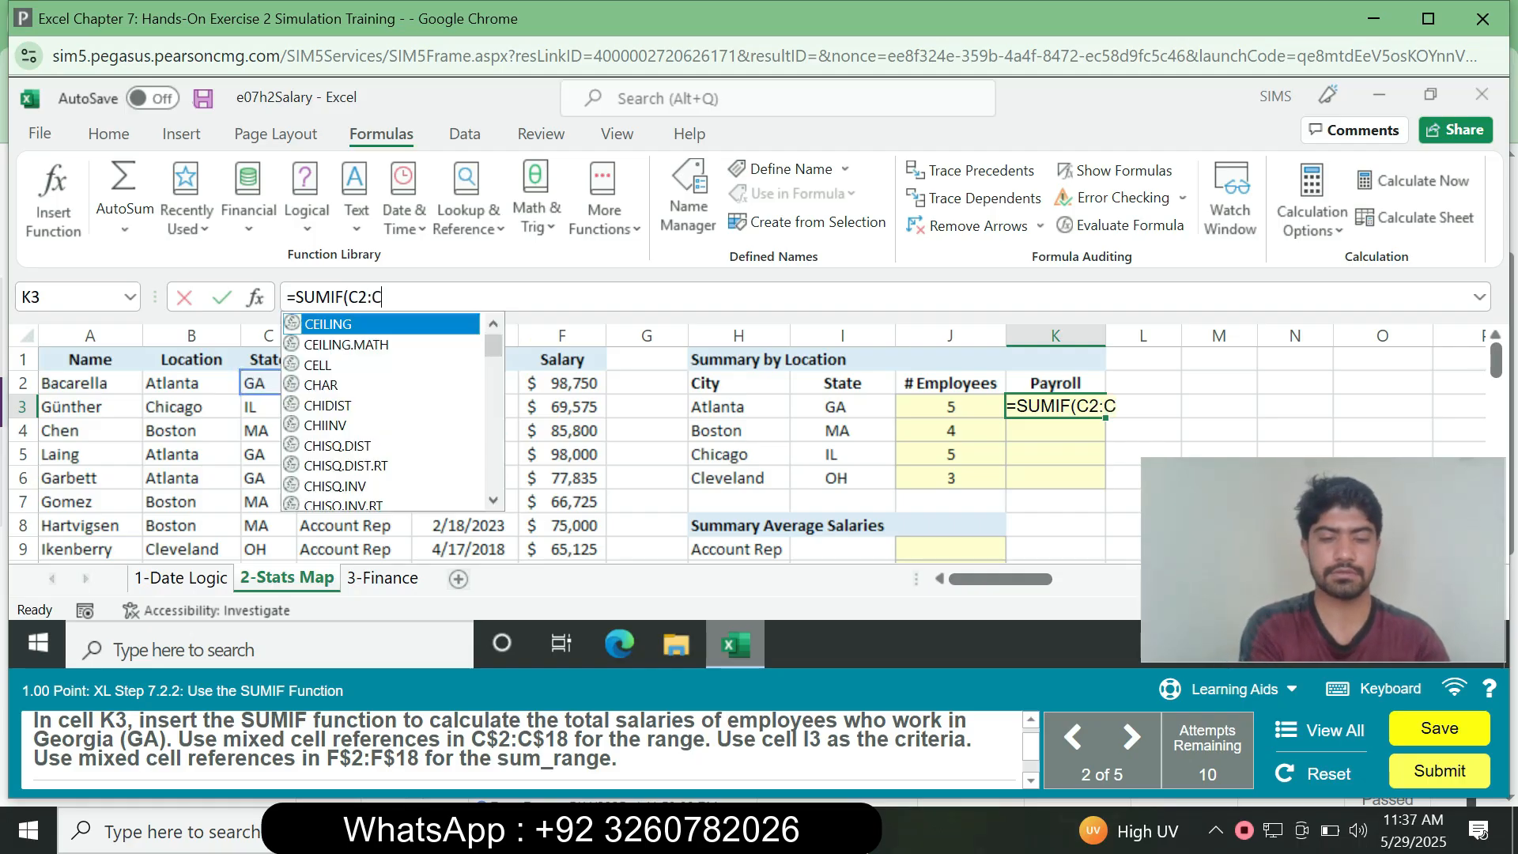
type("$18")
key("F4")
key("F4")
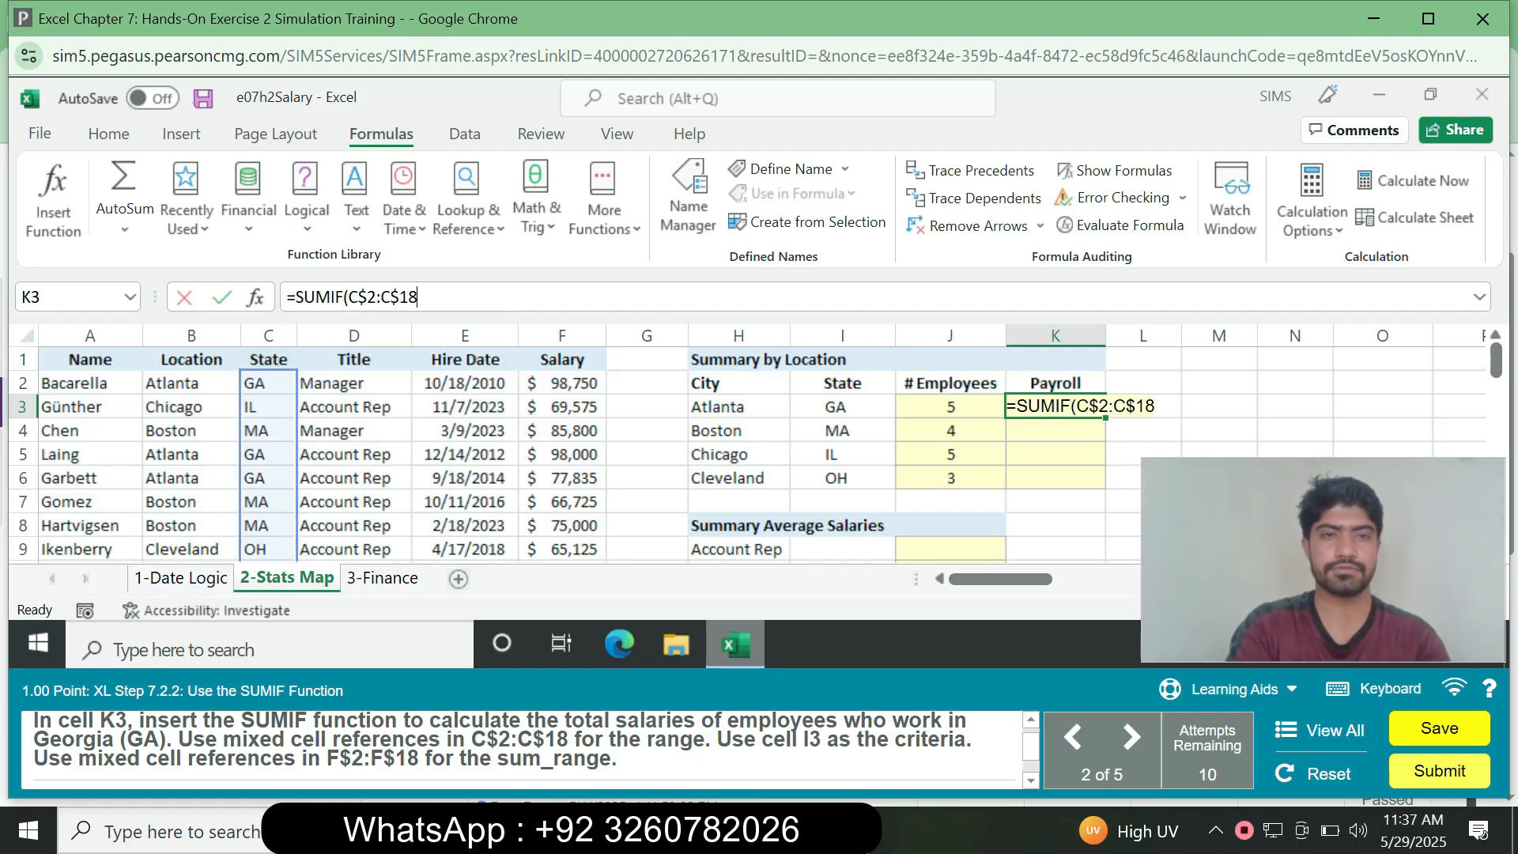
- Add cell I3 as the criteria of the SUMIF function in cell K3
type(",")
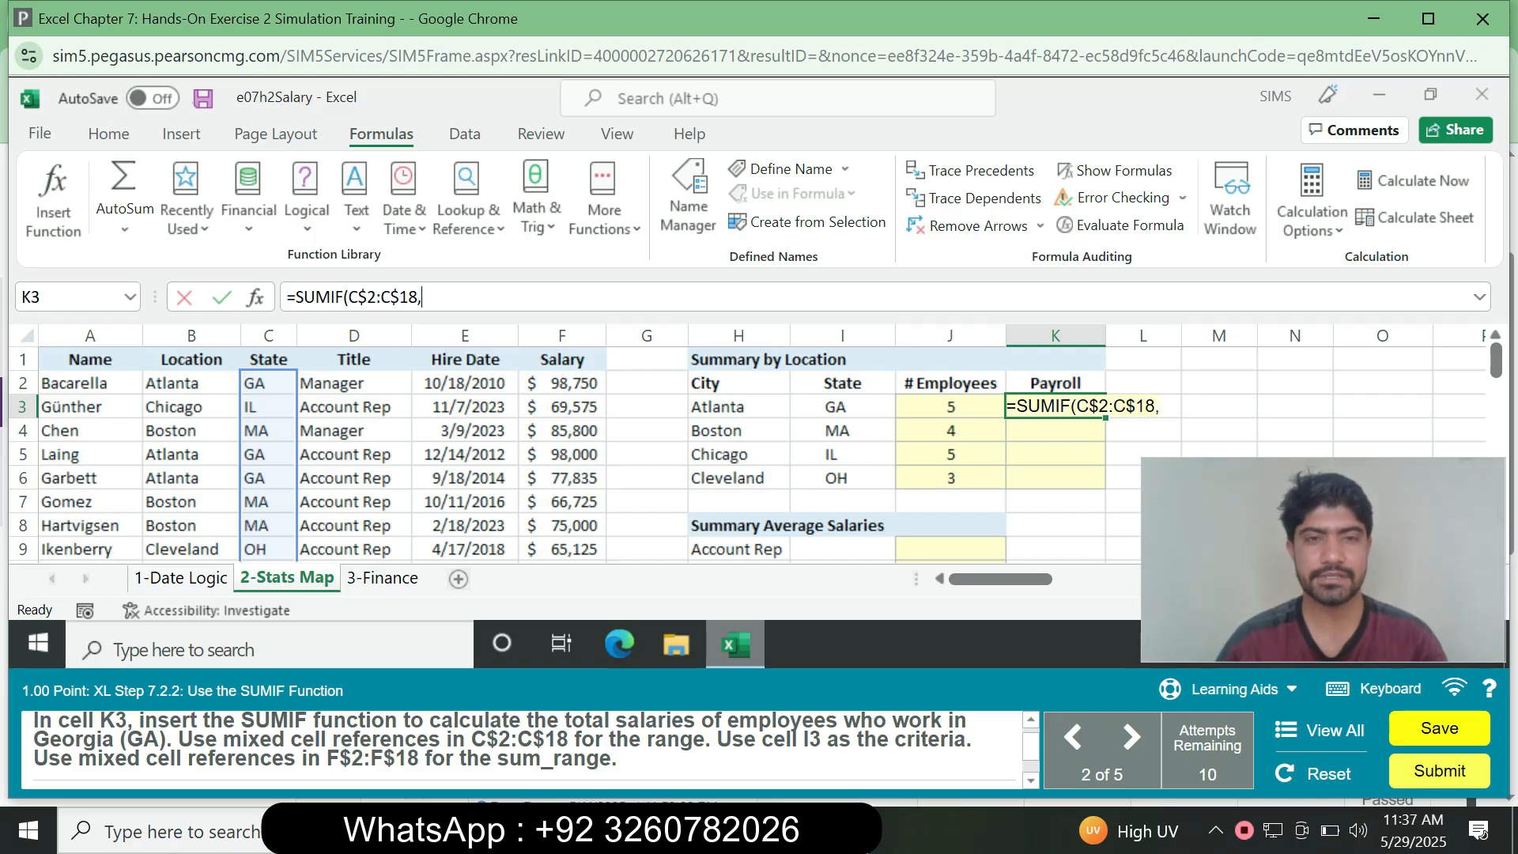
left_click(843, 384)
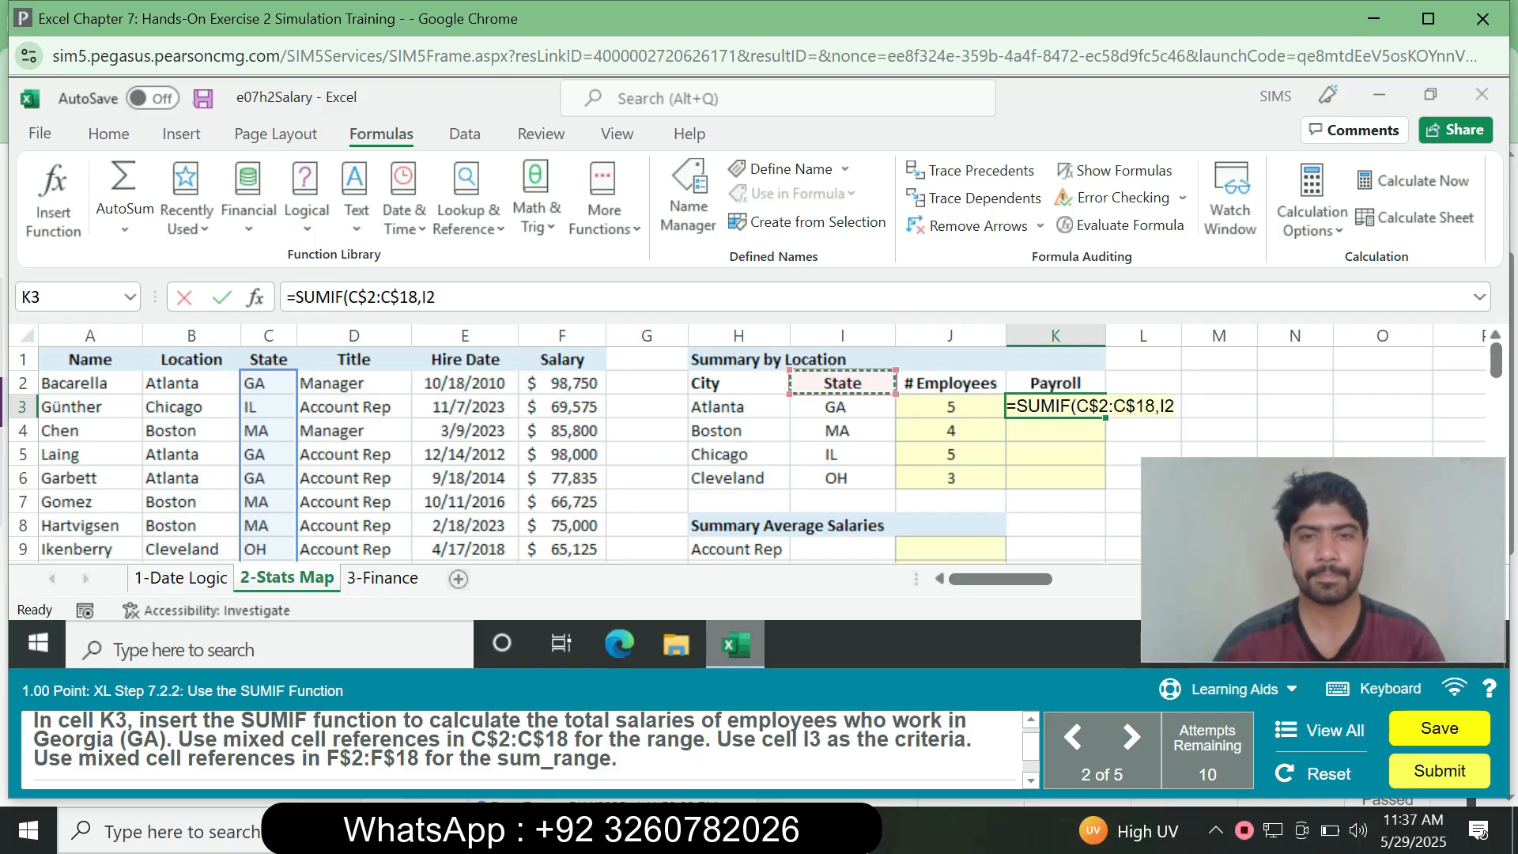
left_click(843, 406)
type(",")
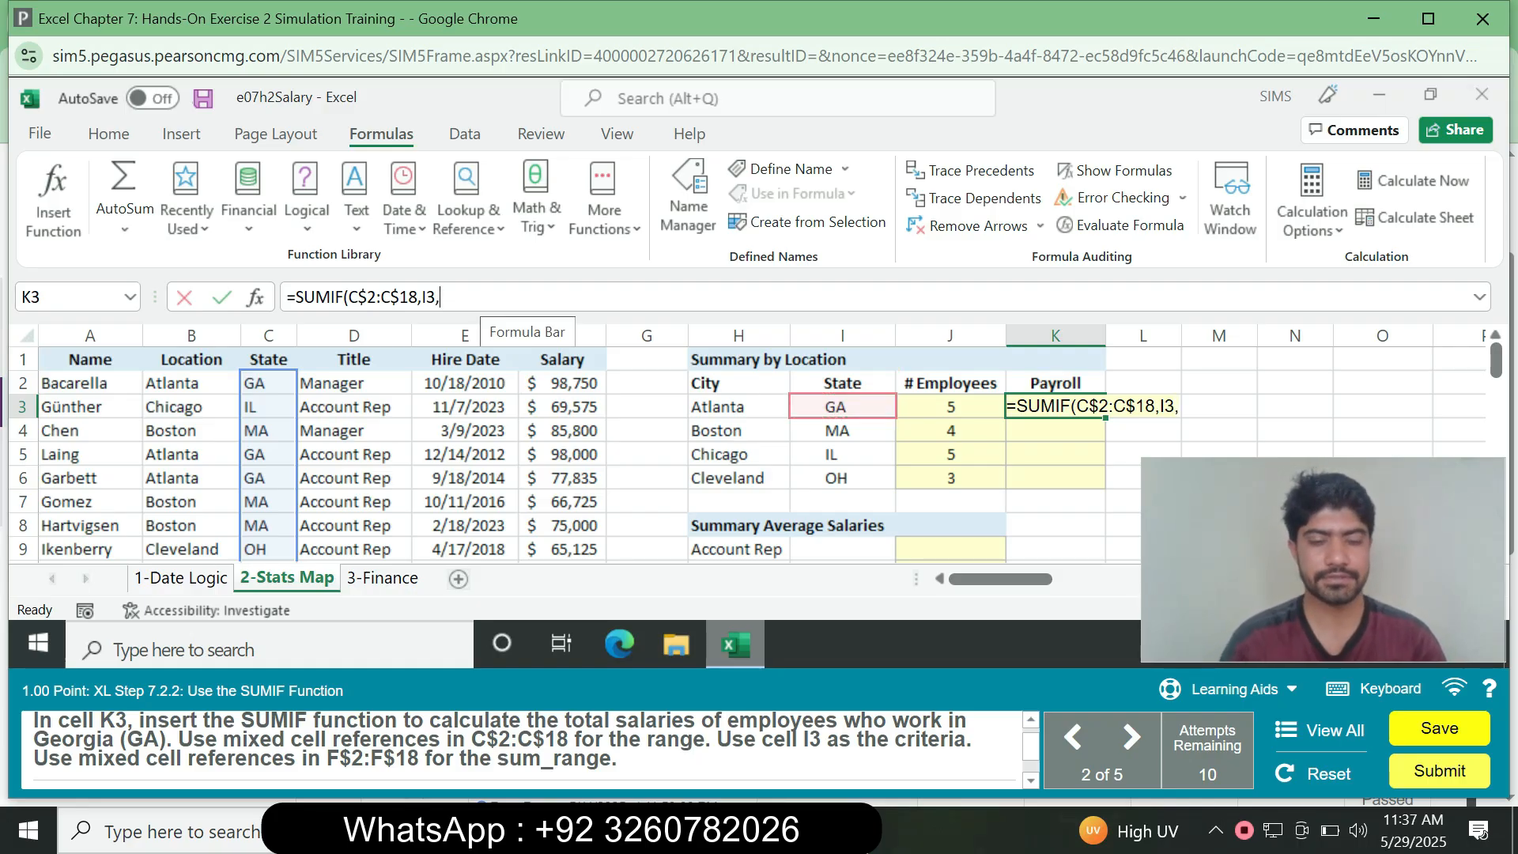
- Complete the SUMIF formula in cell K3 with the mixed reference F$2:F$18 as its sum range
type("F2")
key("F4")
key("F4")
type(":")
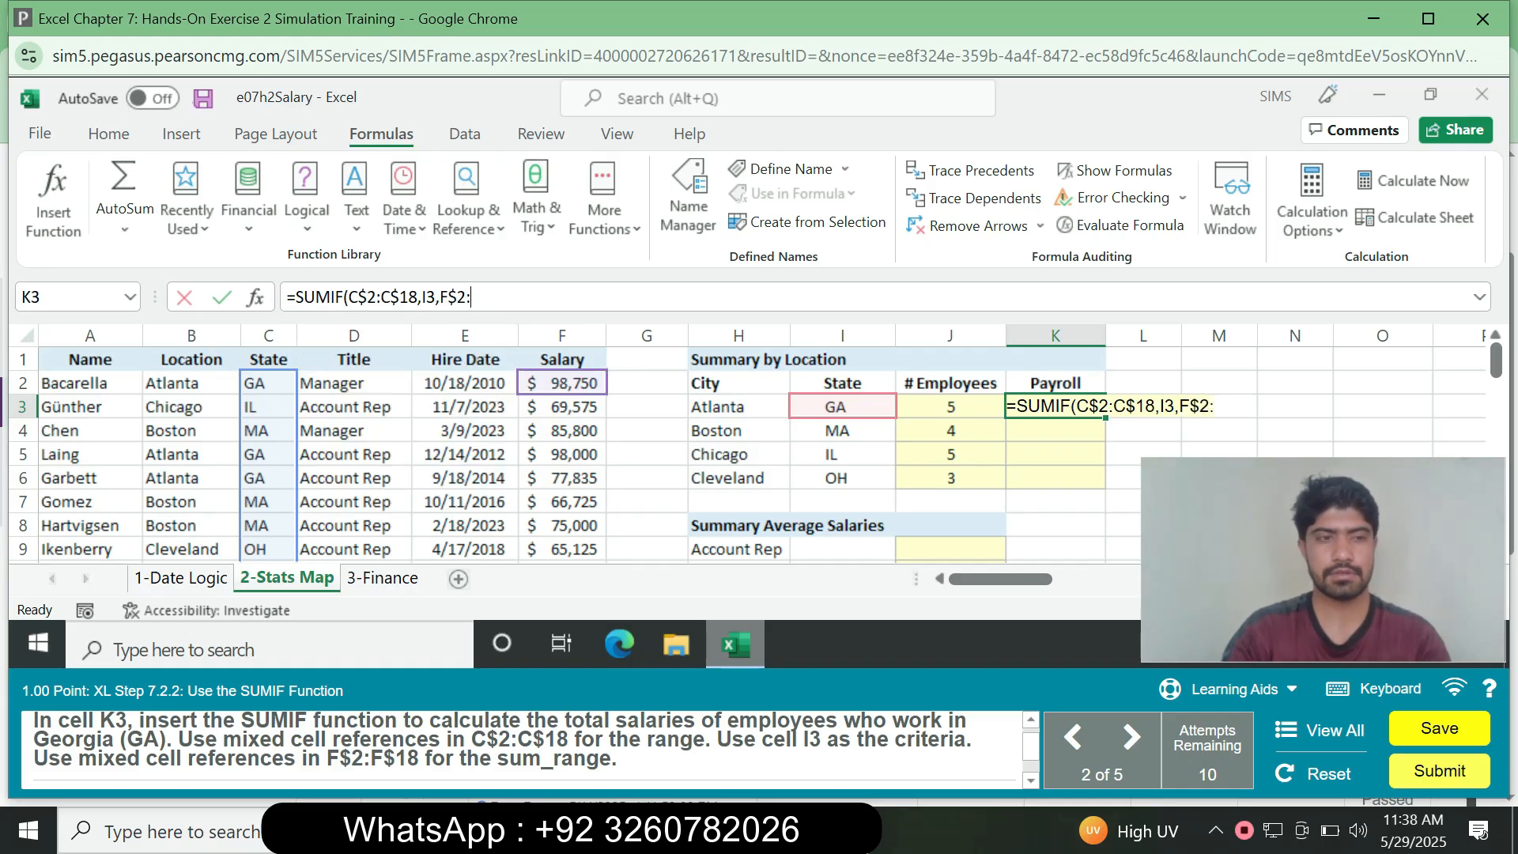
type("F18")
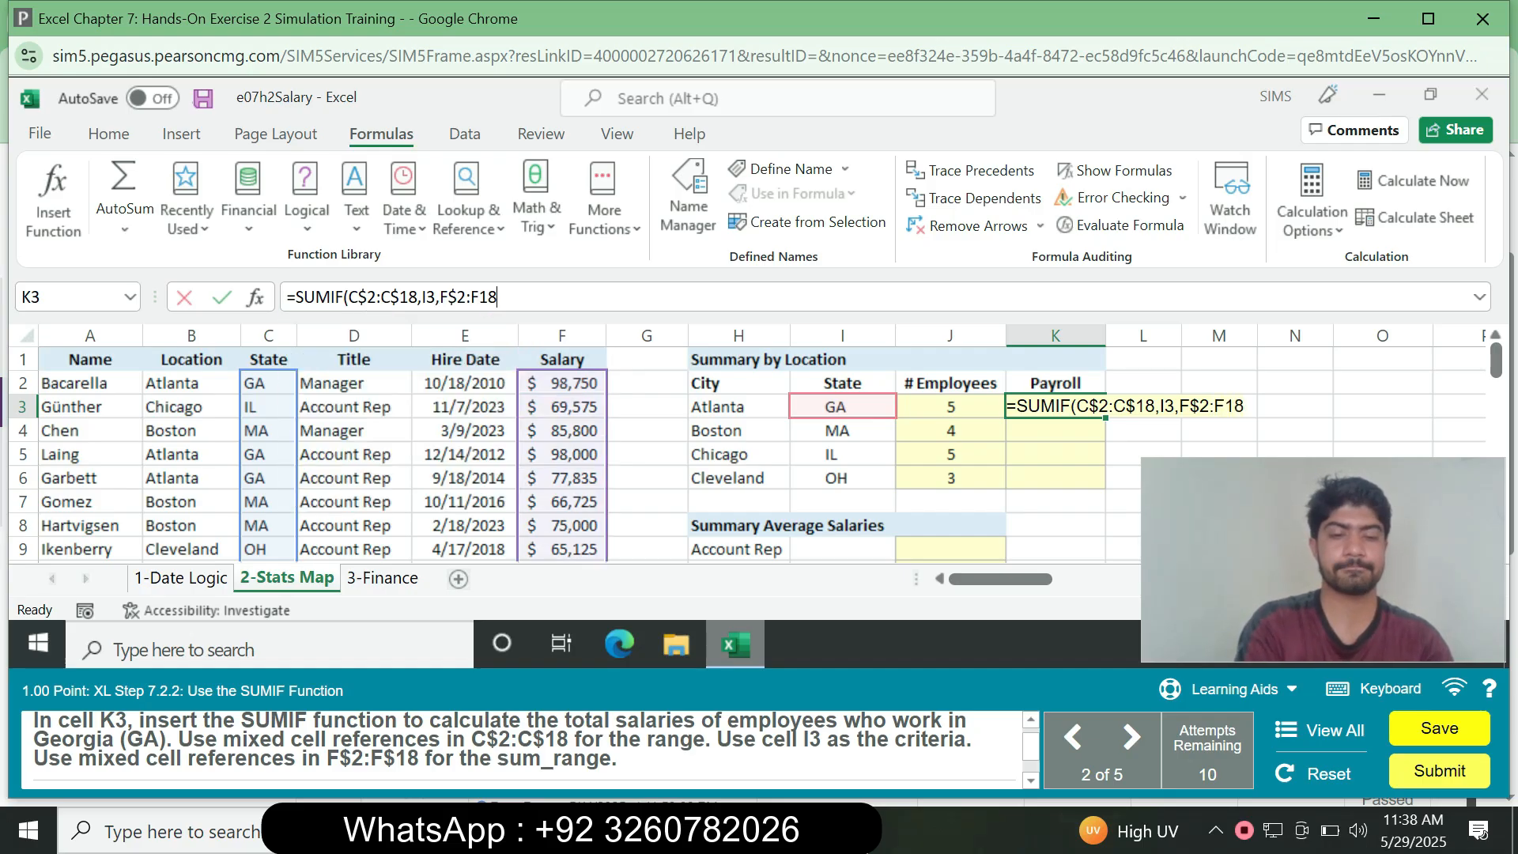
key("F4")
key("F4")
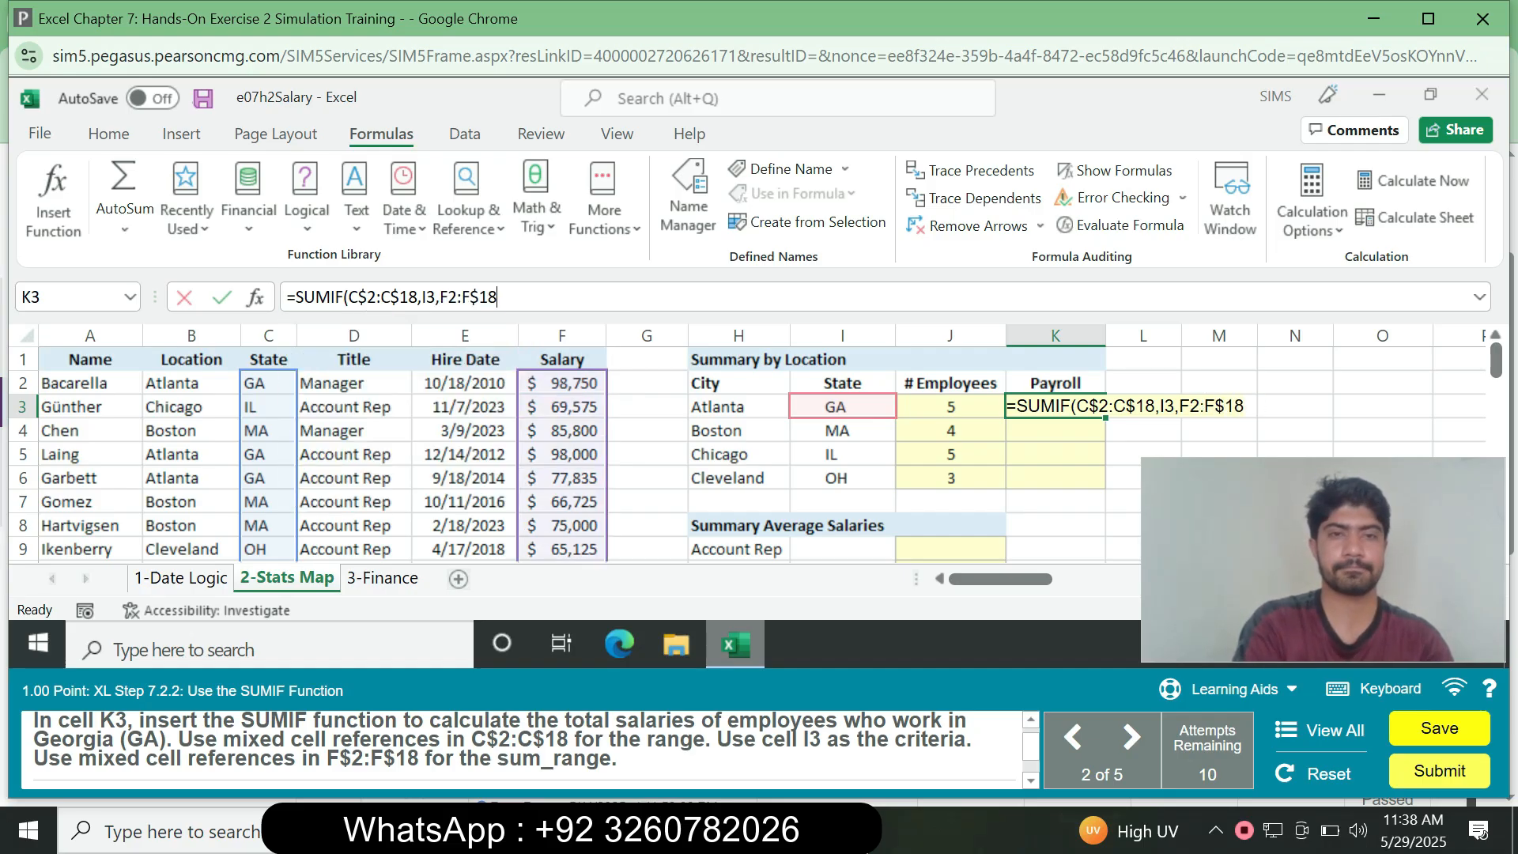
key("F4")
key("F4")
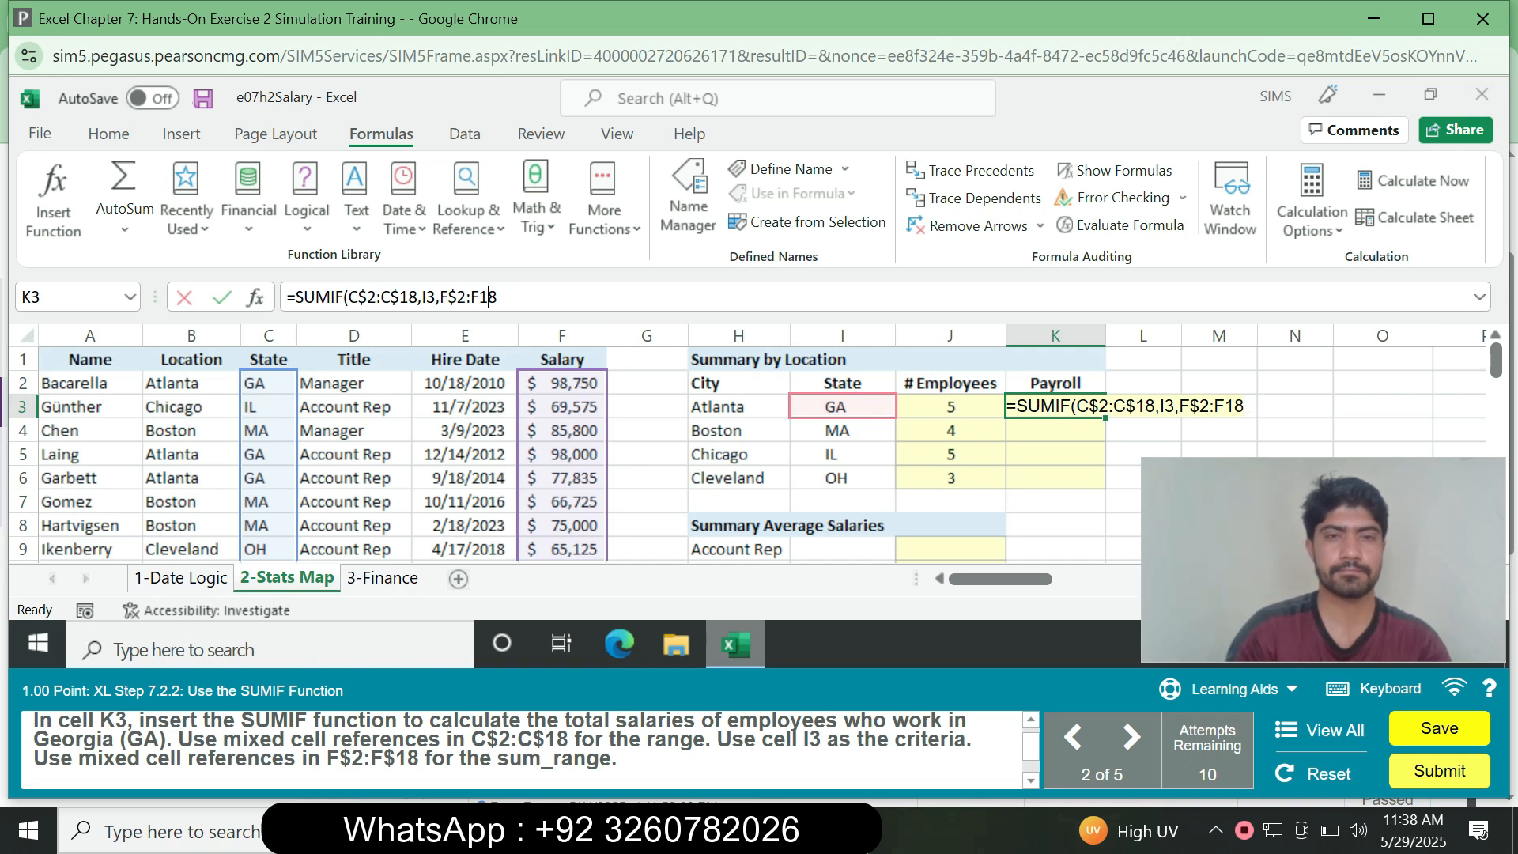
type("a")
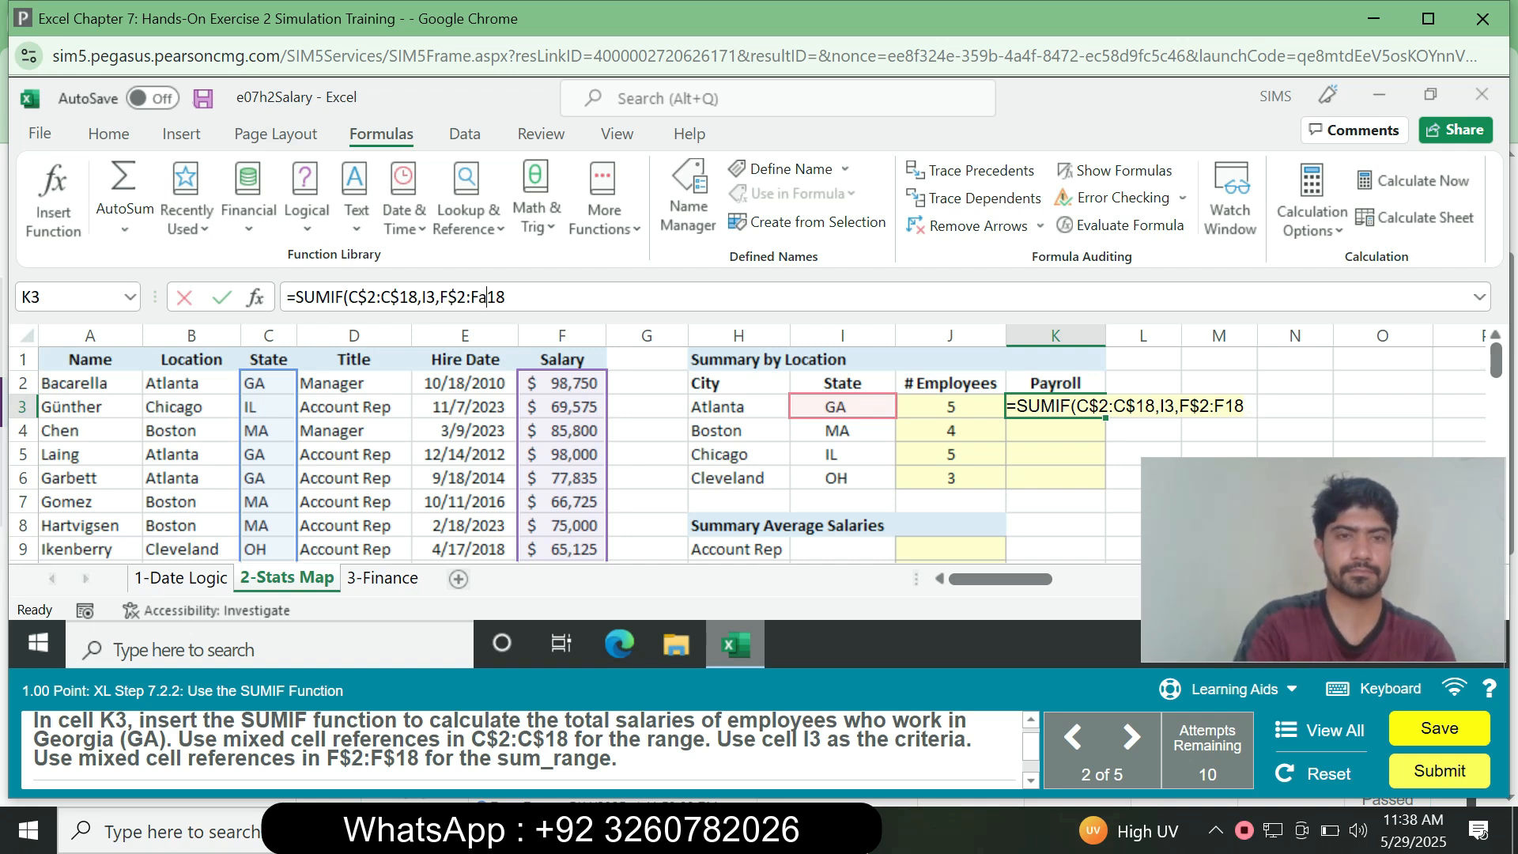
key("BackSpace")
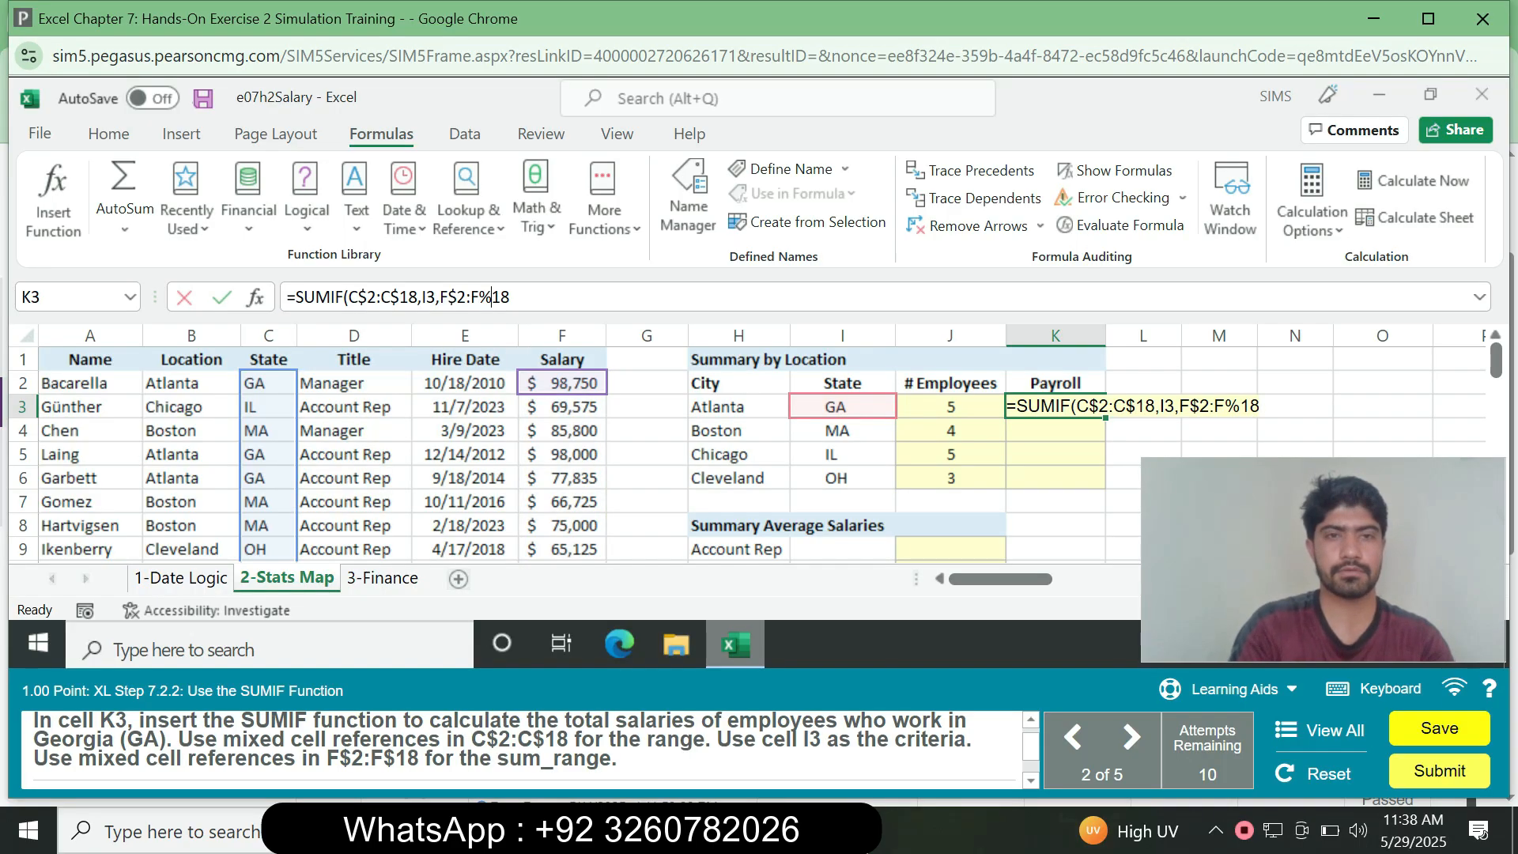
type("$18")
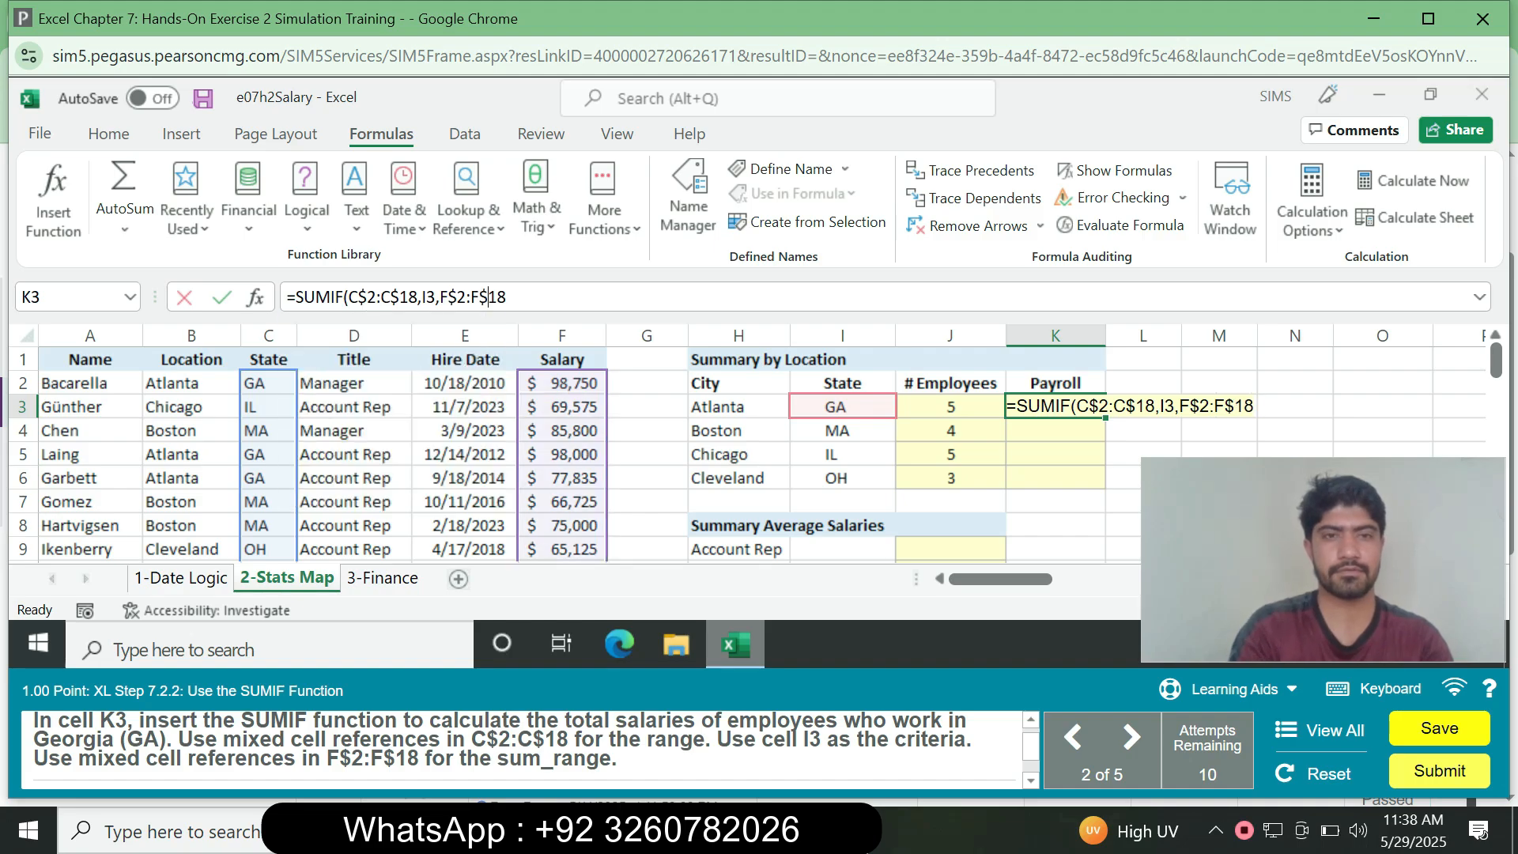
type(")")
key("Return")
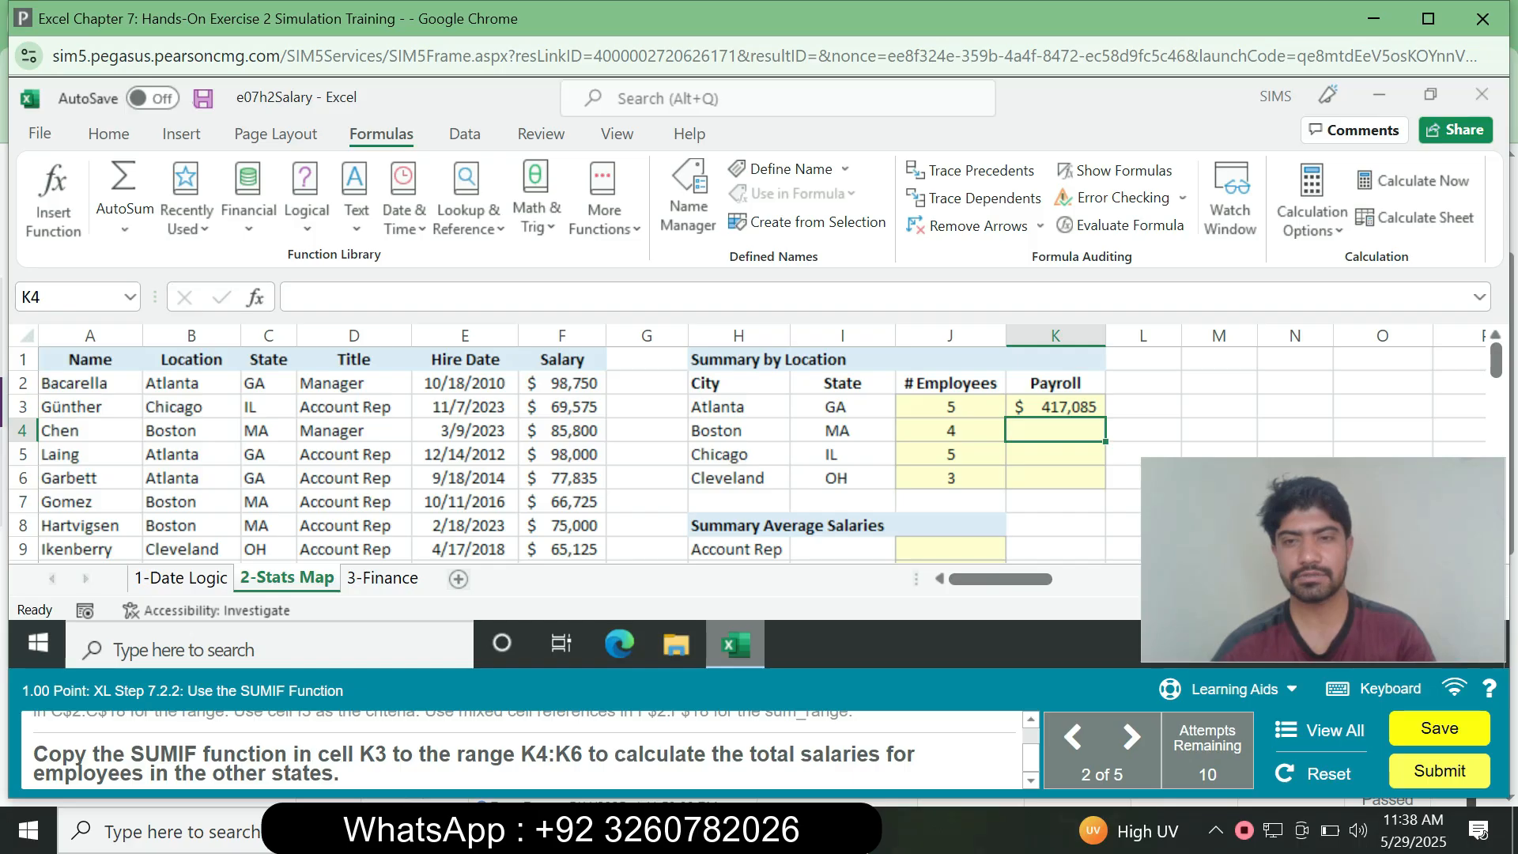
- Copy the SUMIF formula from cell K3 to the range K4:K6
left_click(1055, 407)
left_click_drag(1106, 418, 1103, 480)
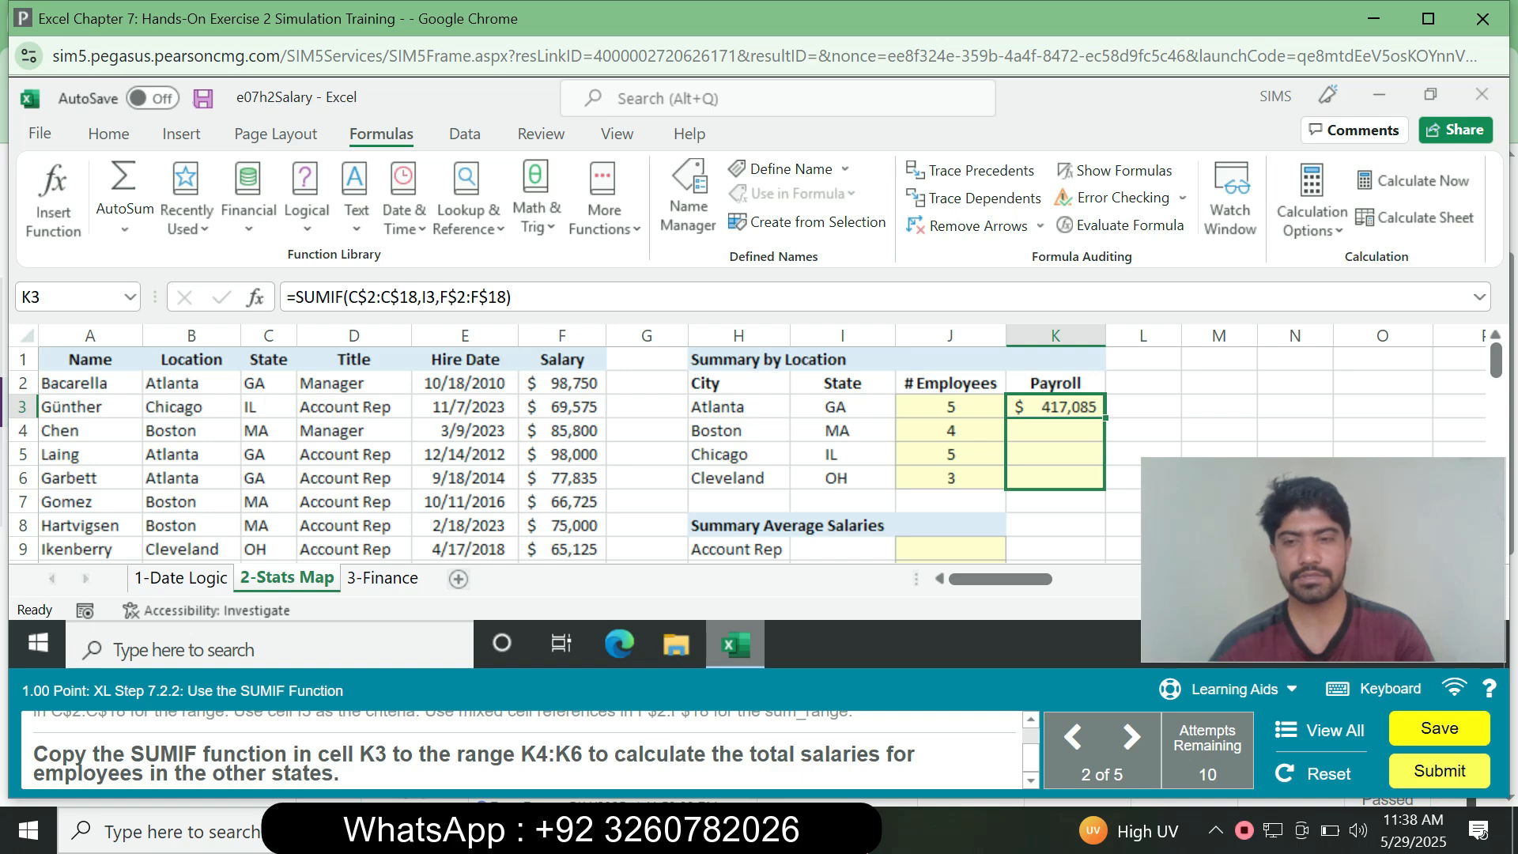
left_click_drag(1102, 480, 1102, 480)
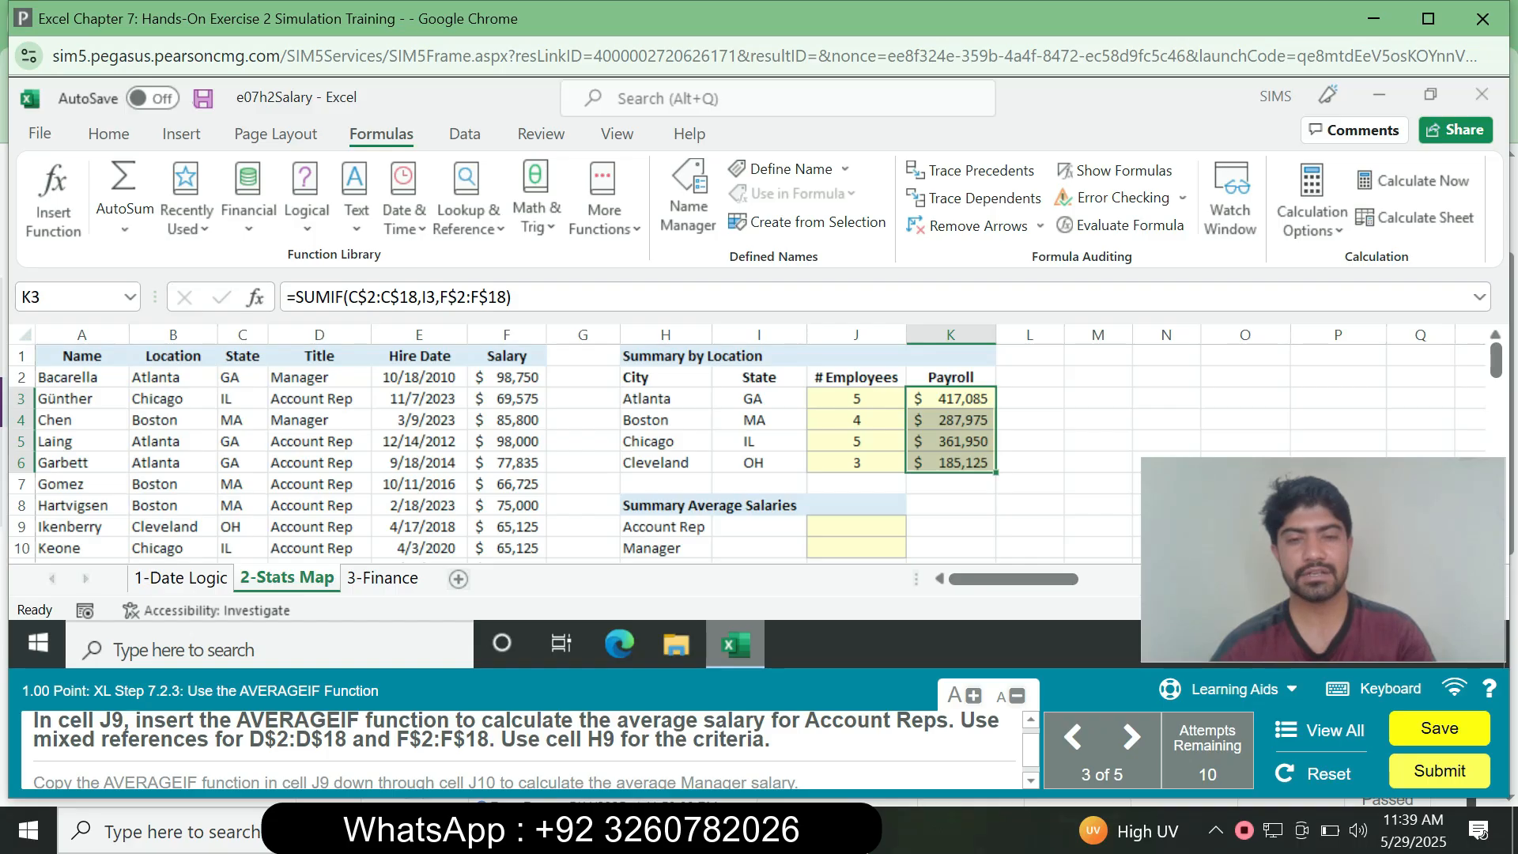
- Start an AVERAGEIF function in cell J9 with the mixed reference D$2:D$18 as its range
left_click(857, 526)
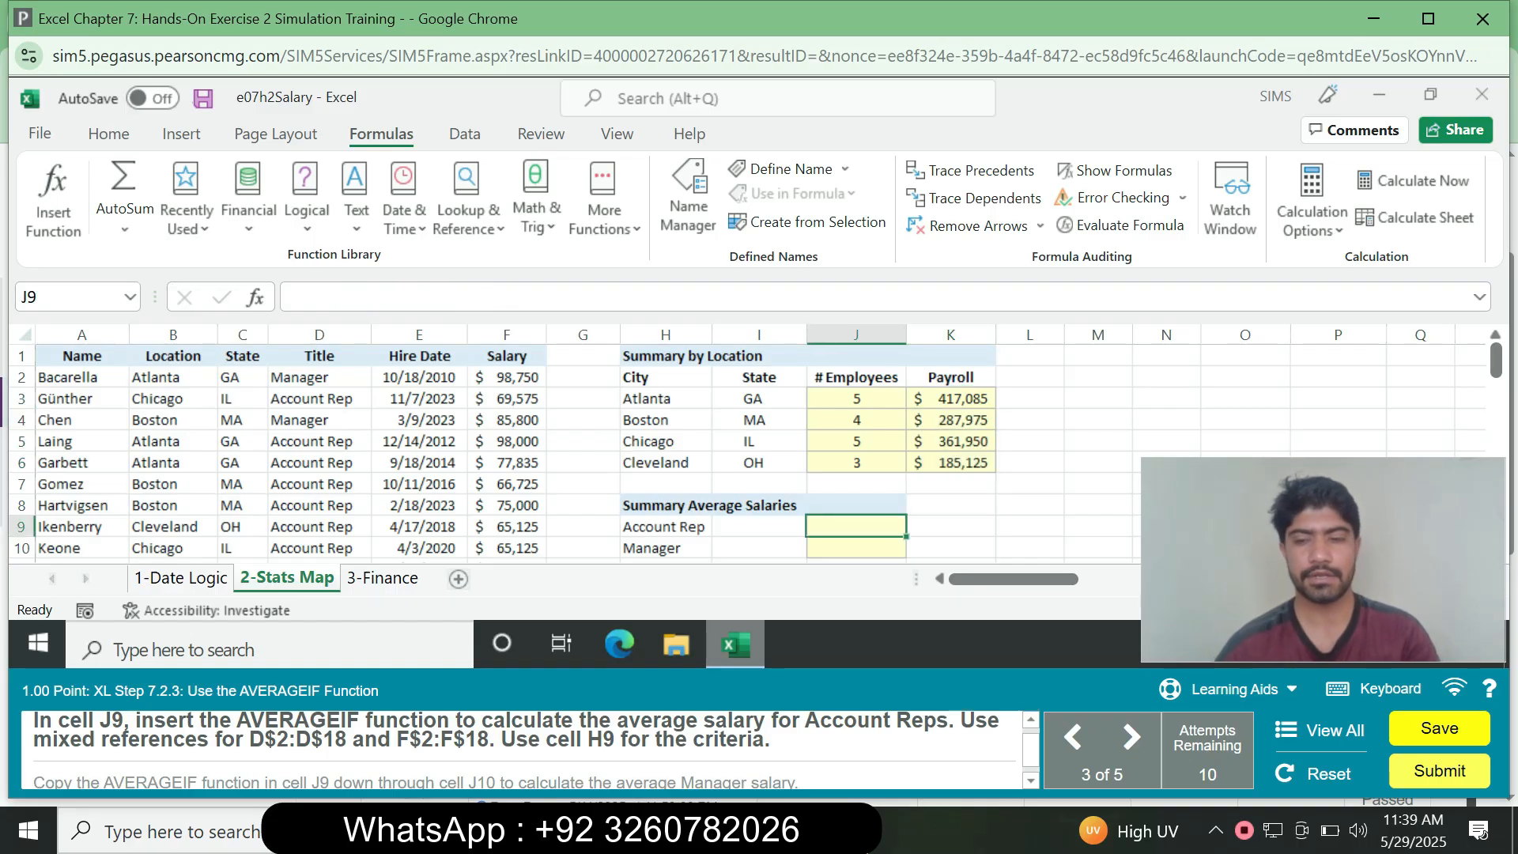
type("=aver")
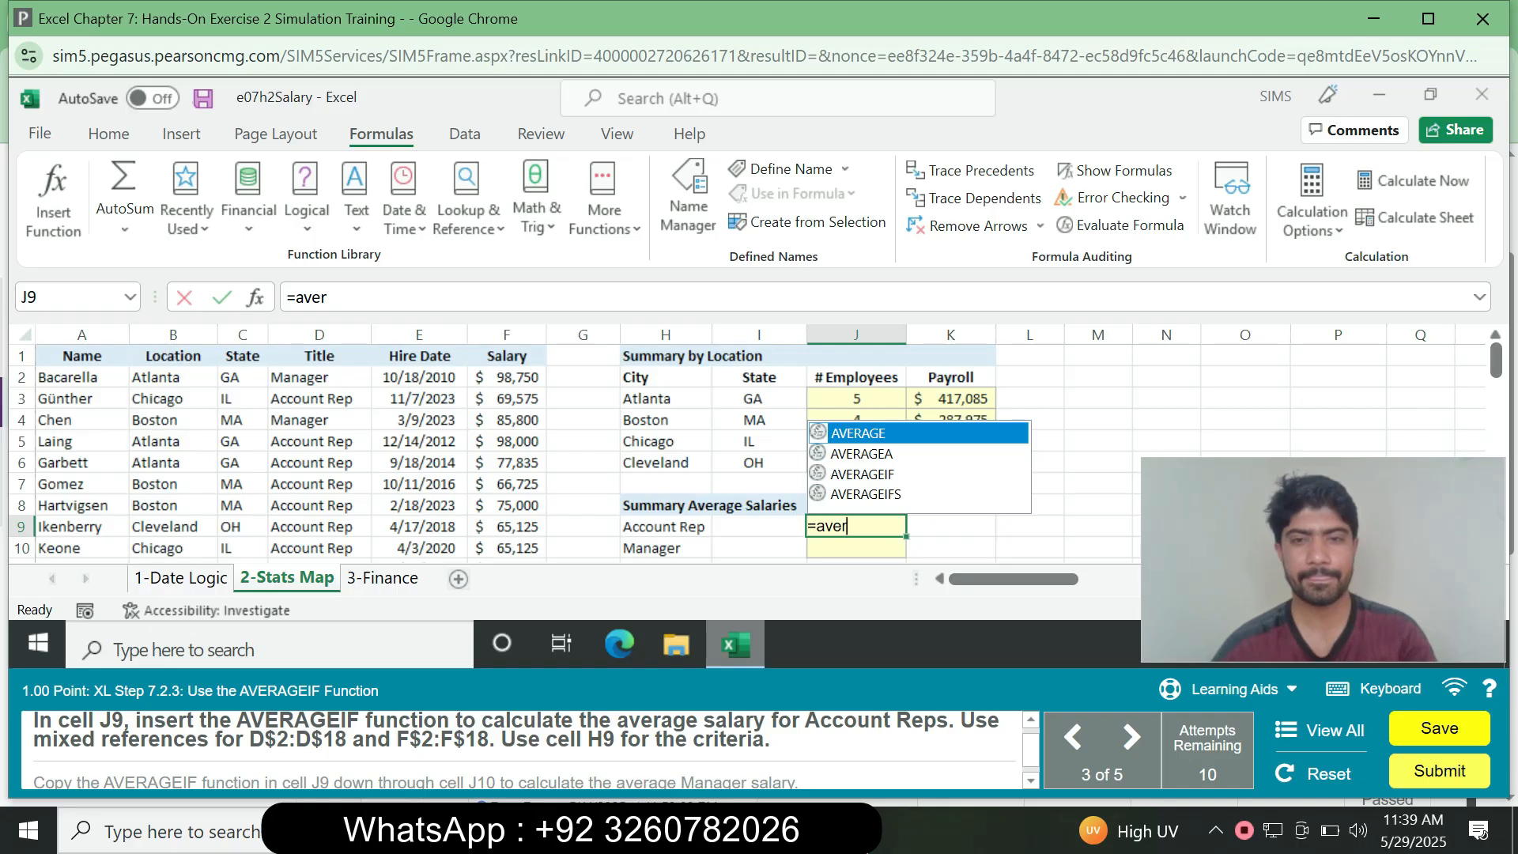
key("Down")
key("Down")
key("Tab")
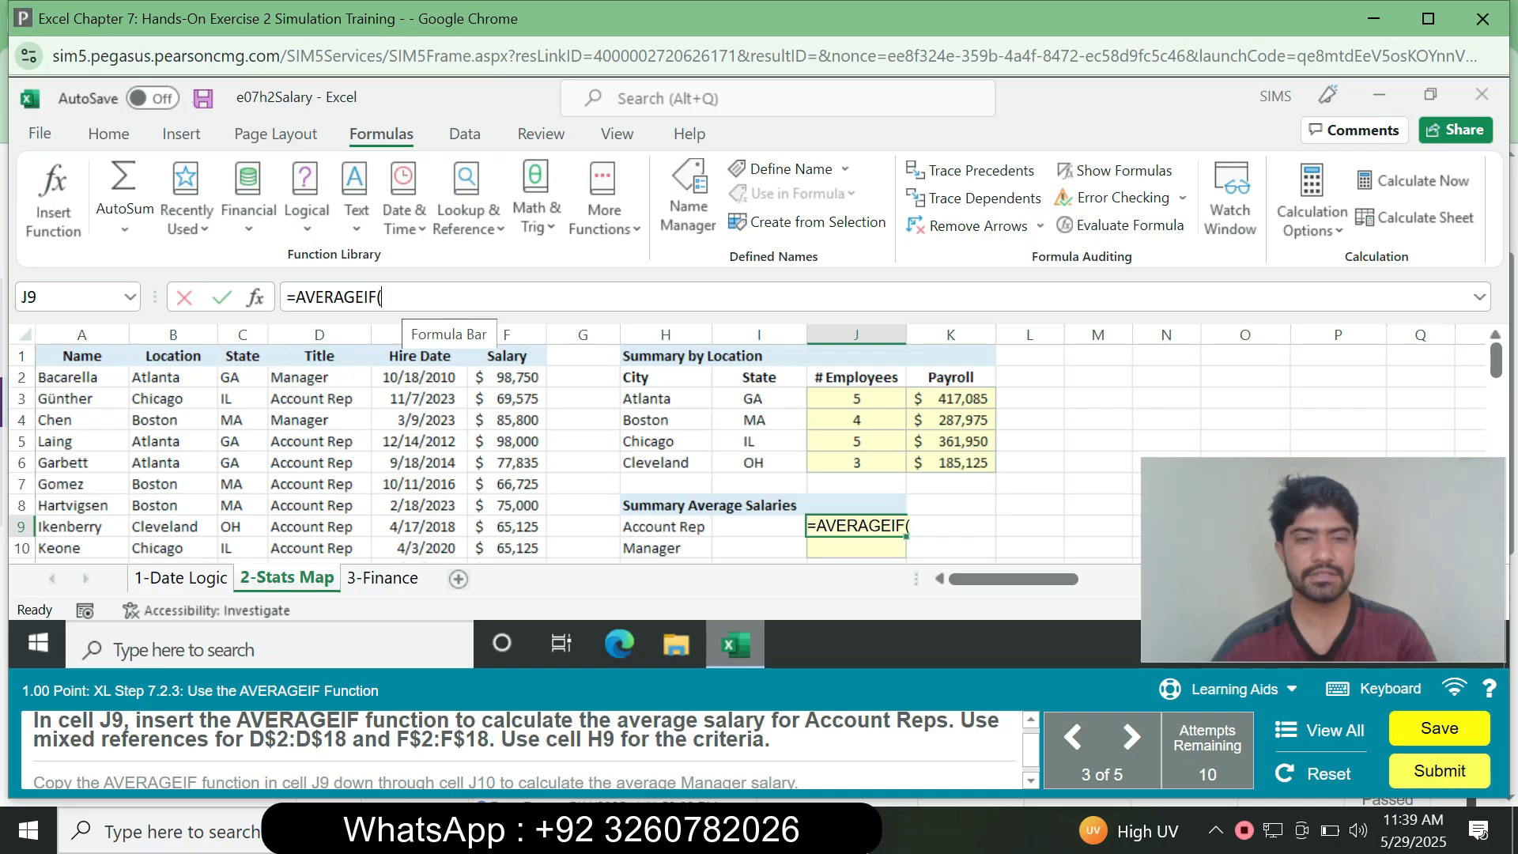
type("D")
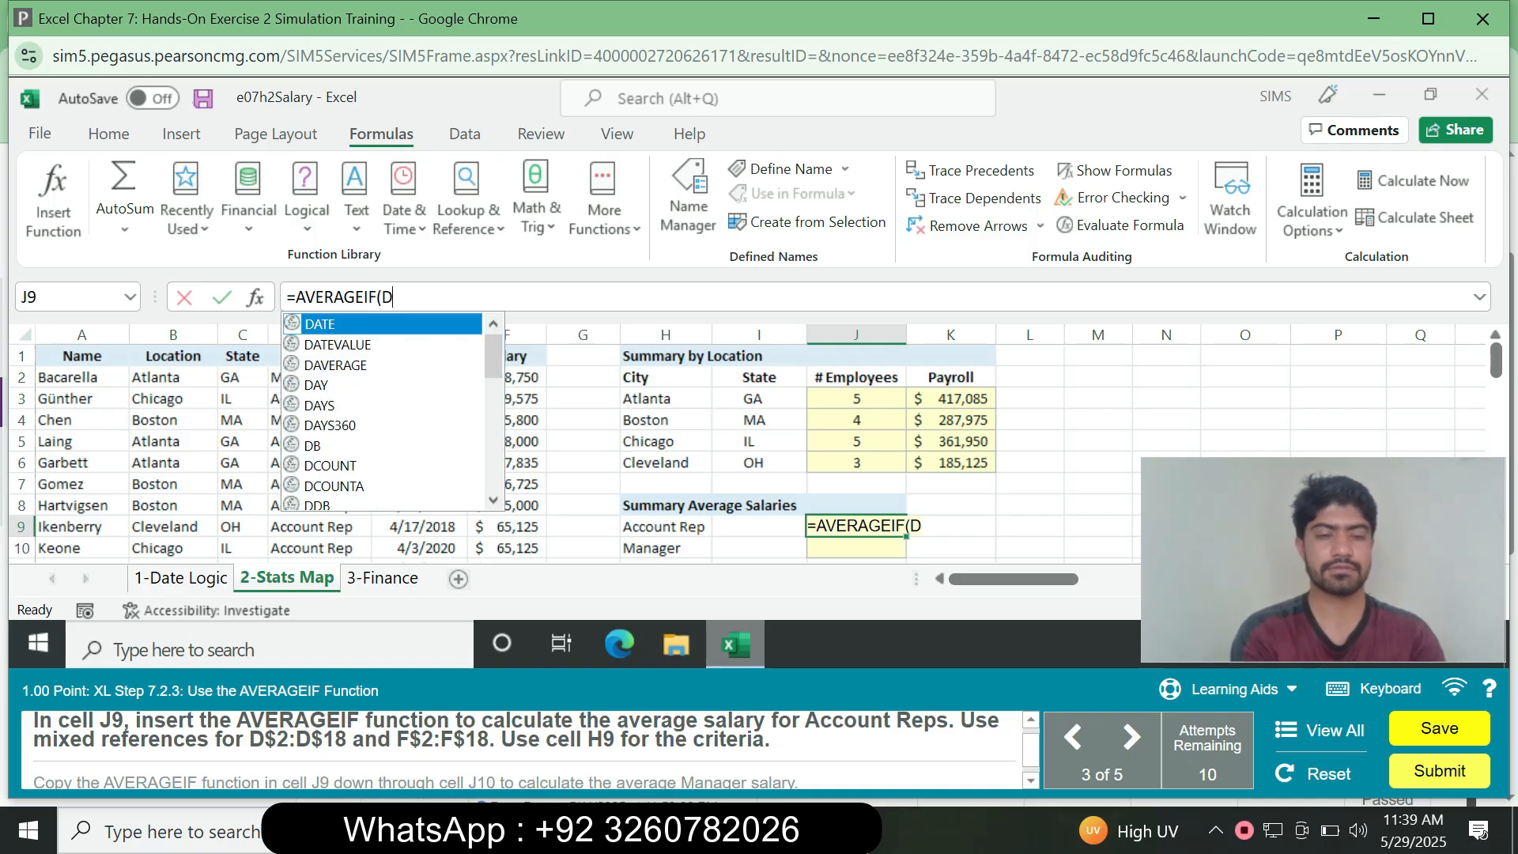
type("$2:")
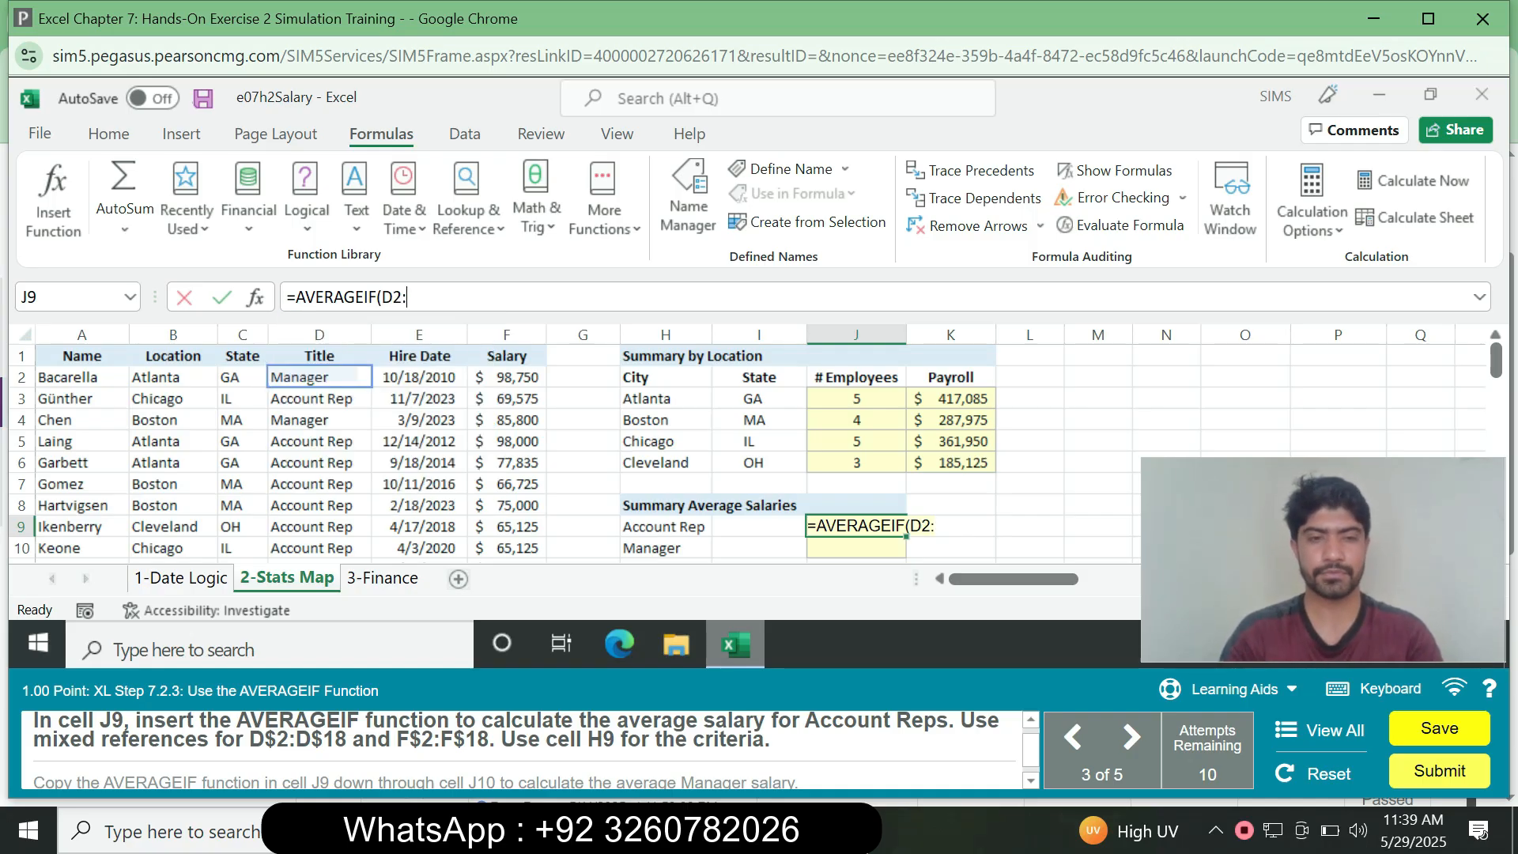
type("$D$18")
key("F4")
key("F4")
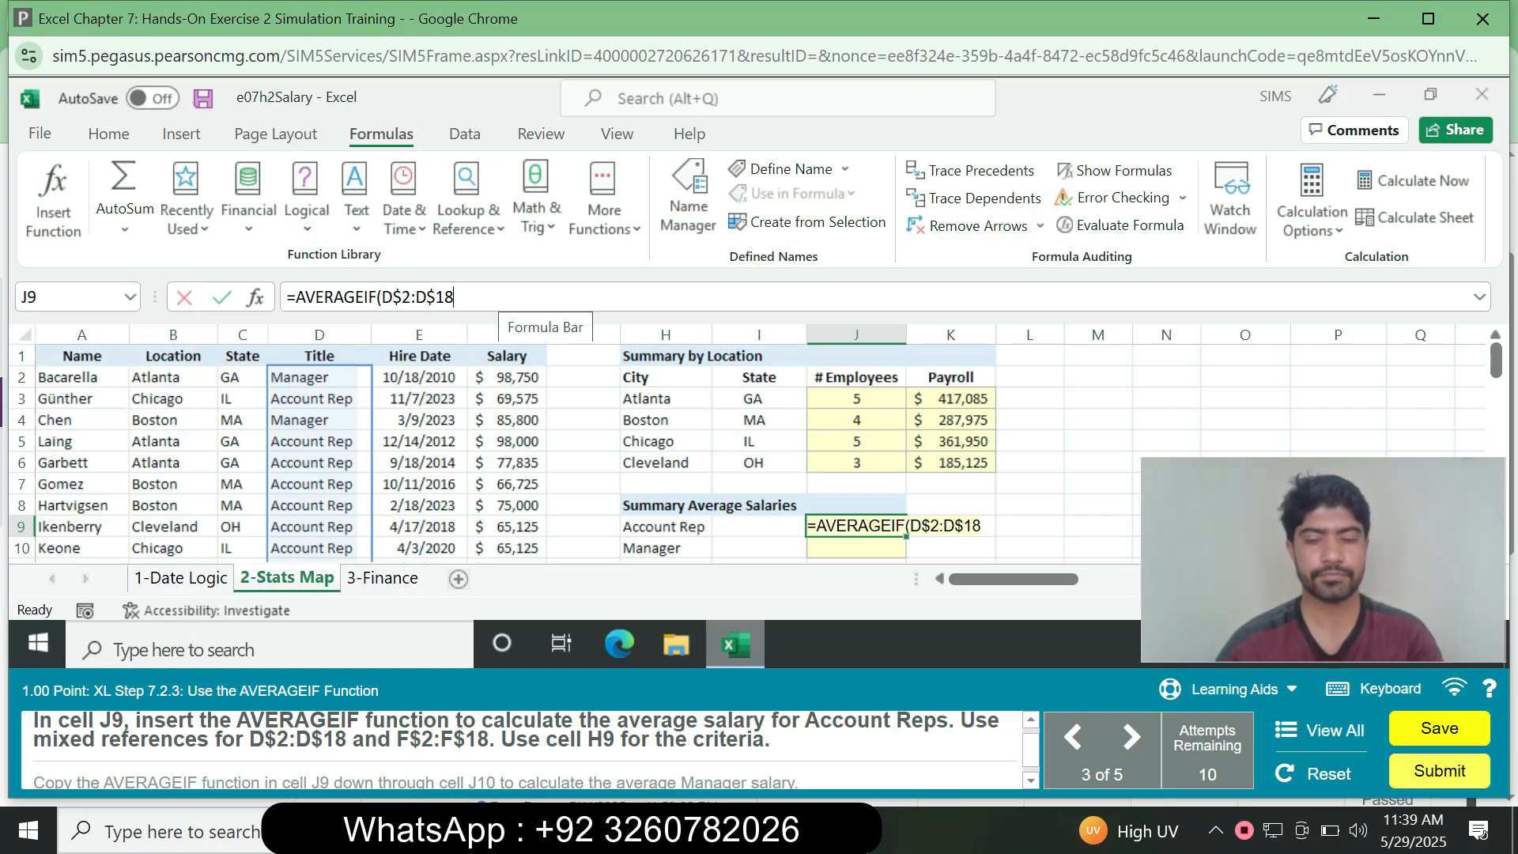
- Complete the AVERAGEIF formula in J9 with cell H9 as the criteria and F$2:F$18 as the average range
type(",H9")
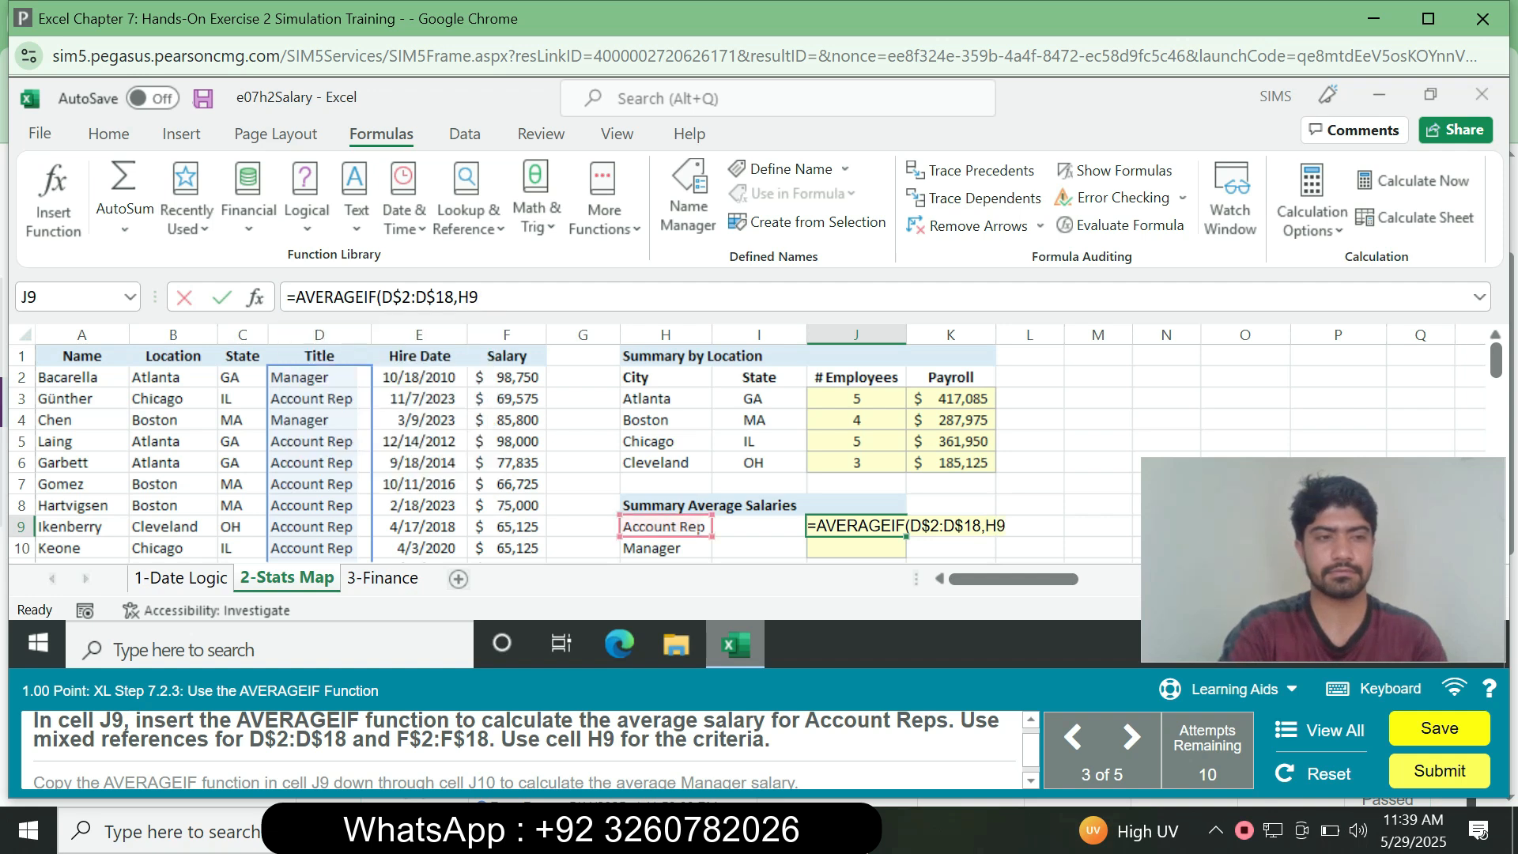
type(",")
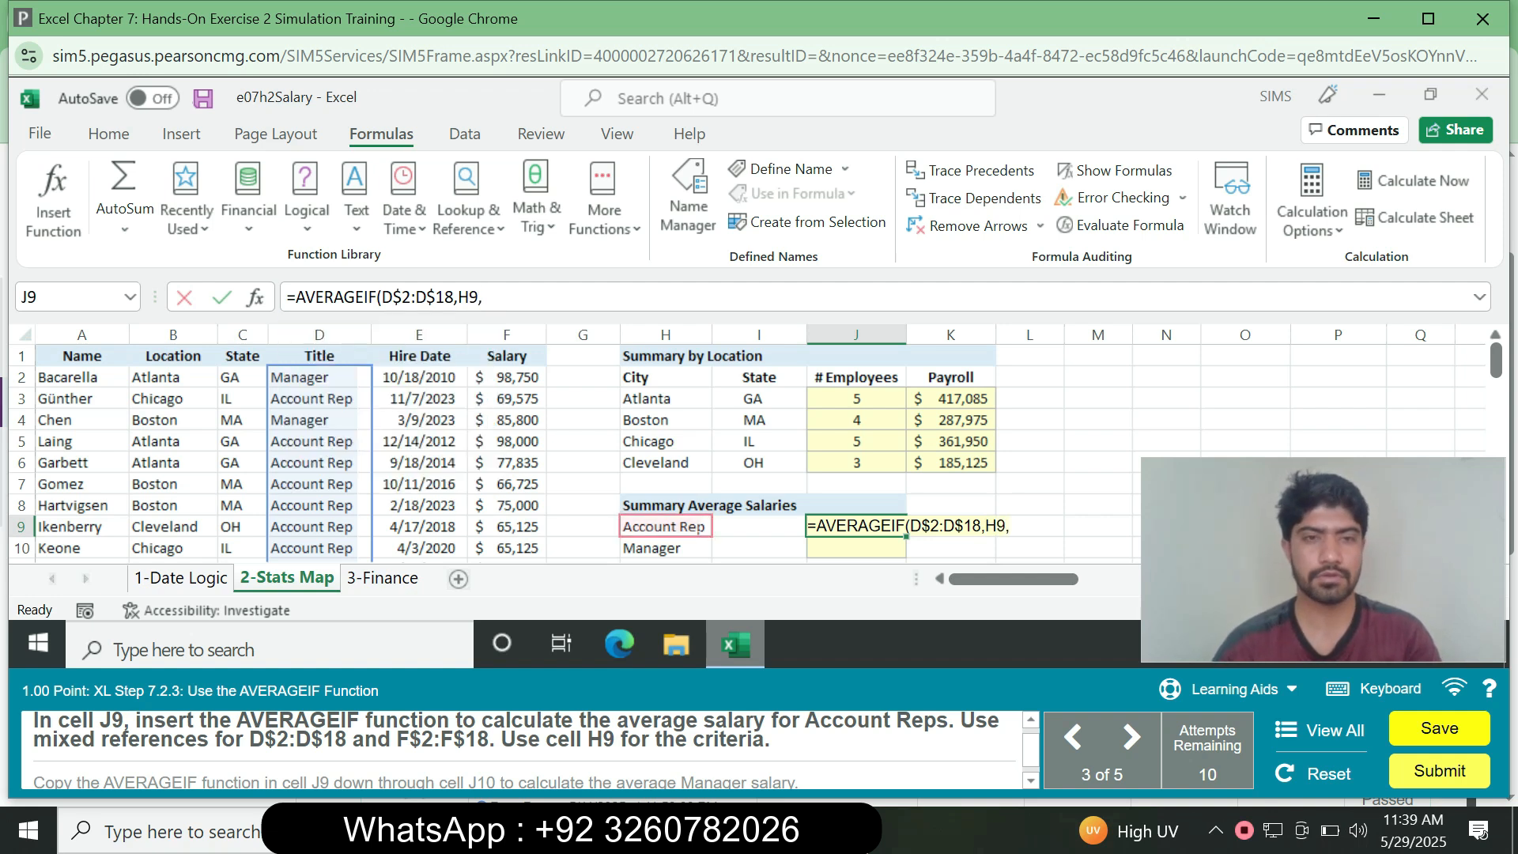
type("F")
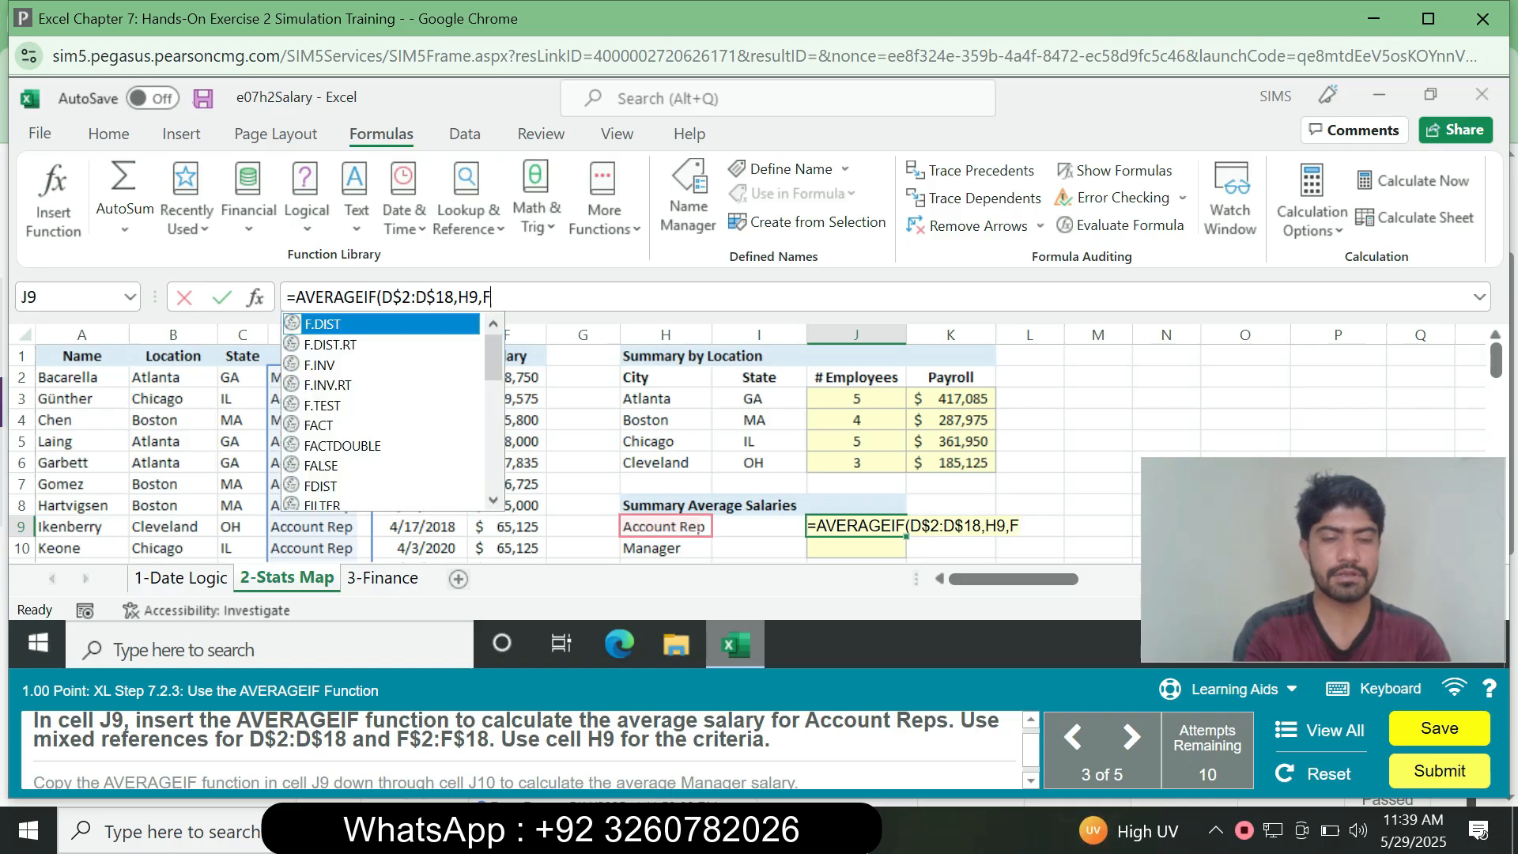
type("2:")
type("F18")
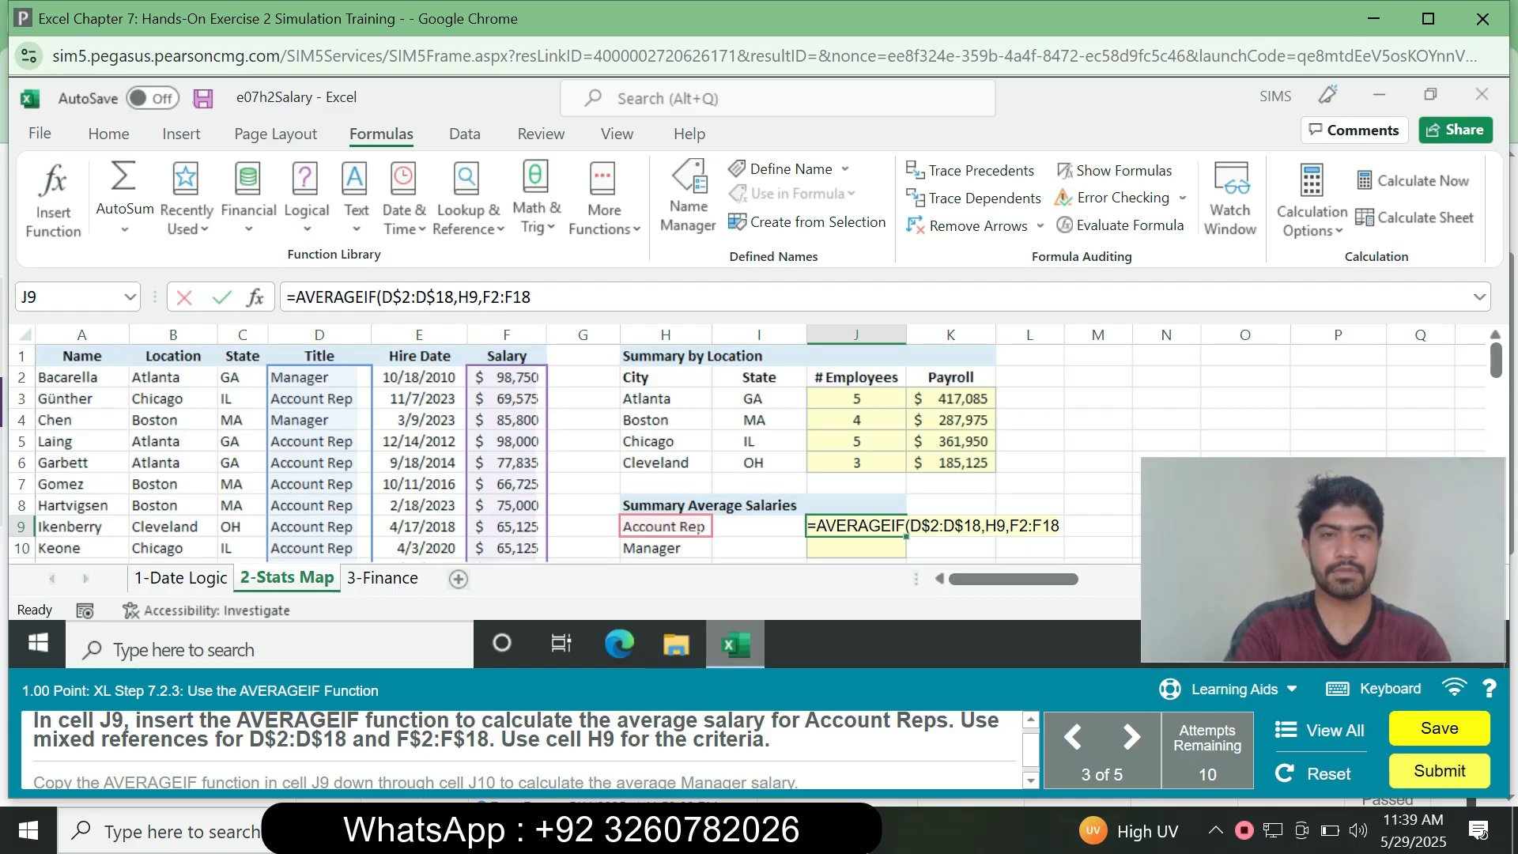
key("F4")
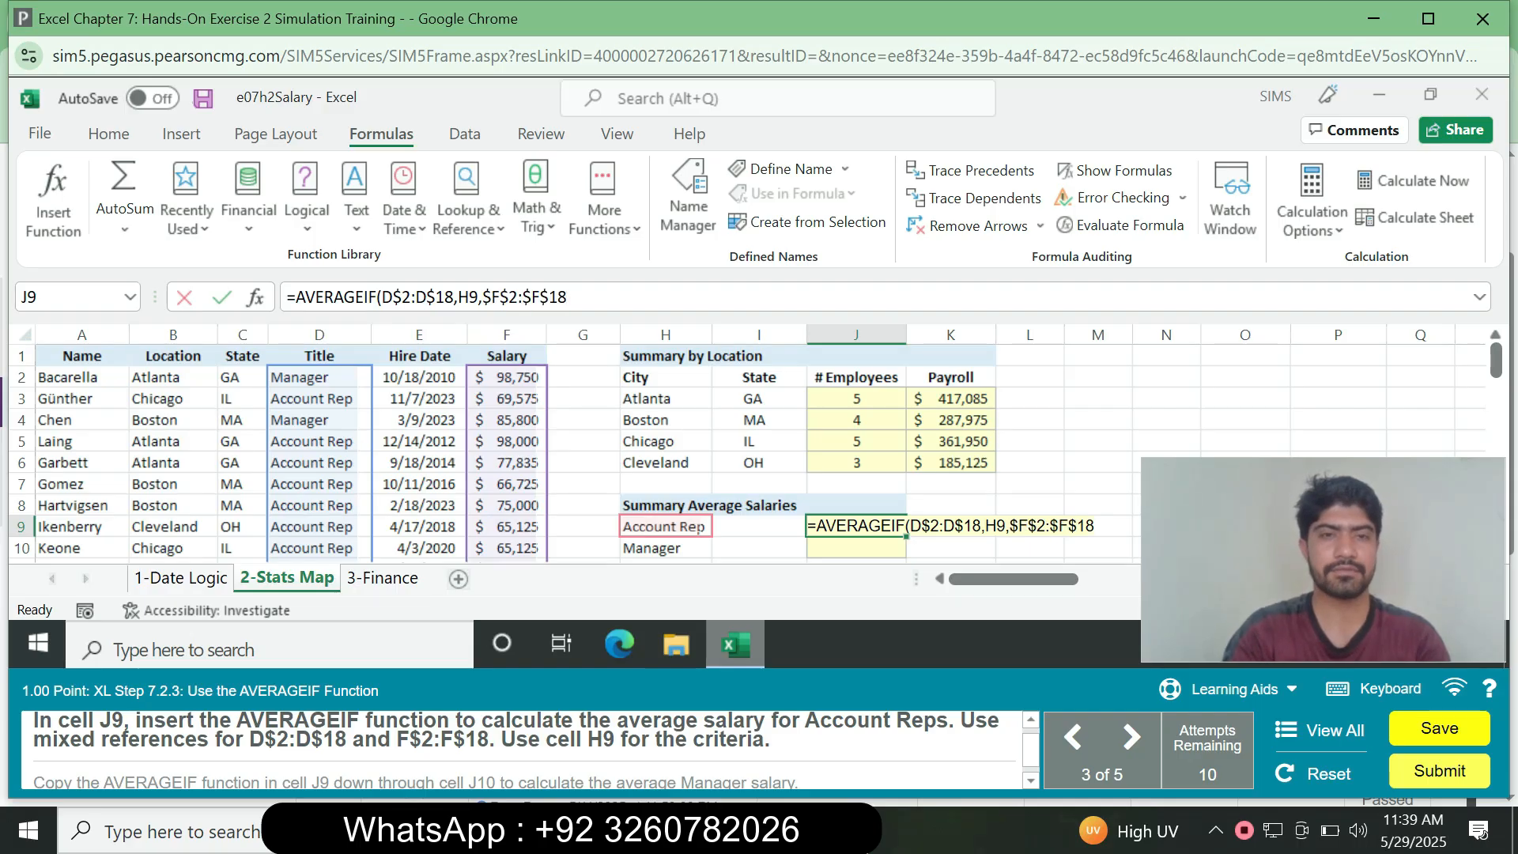
key("F4")
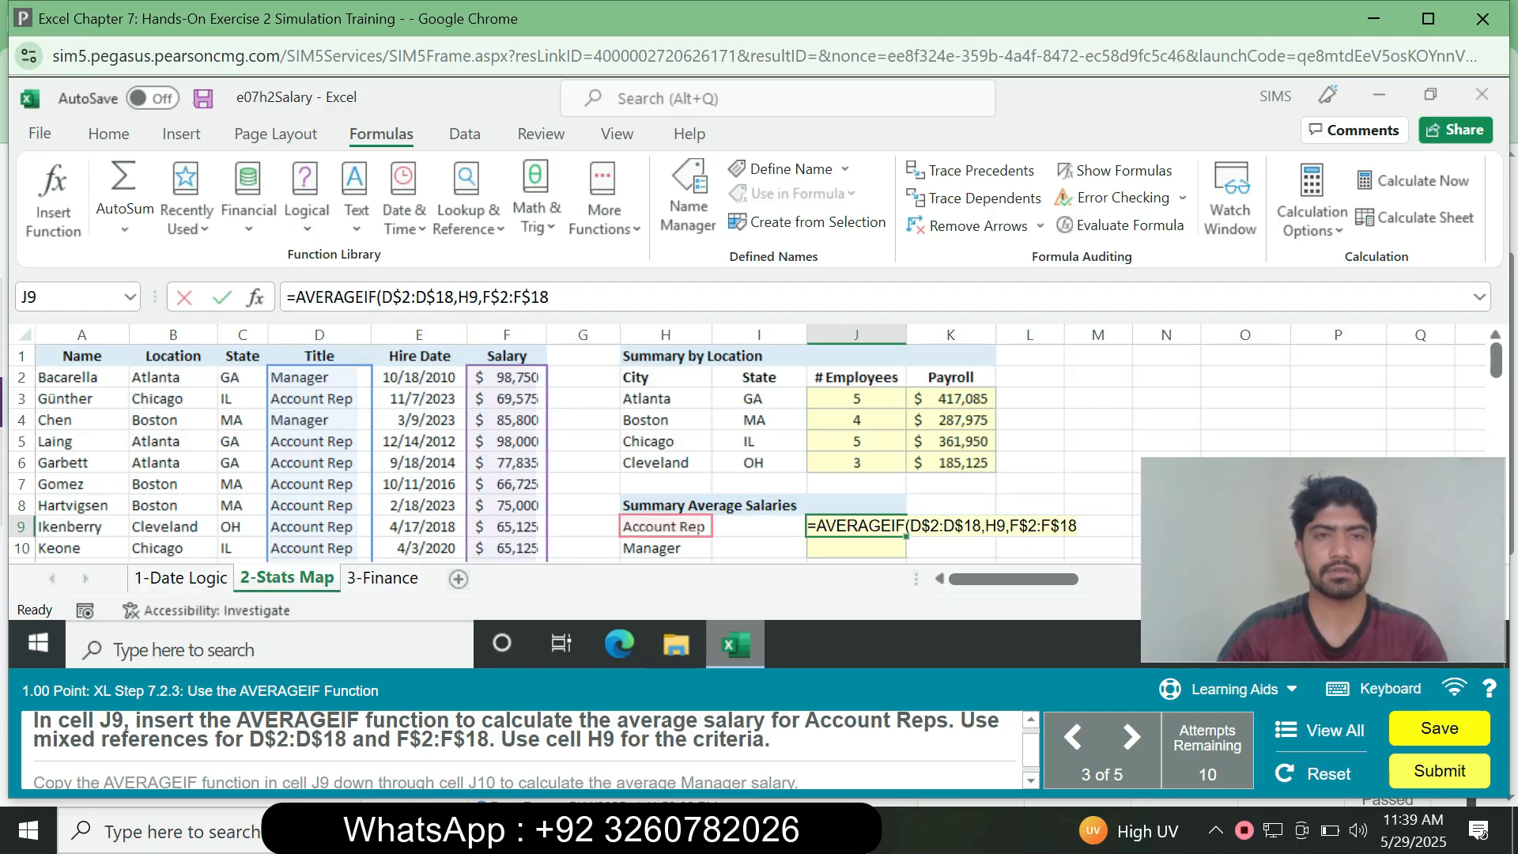
type(")")
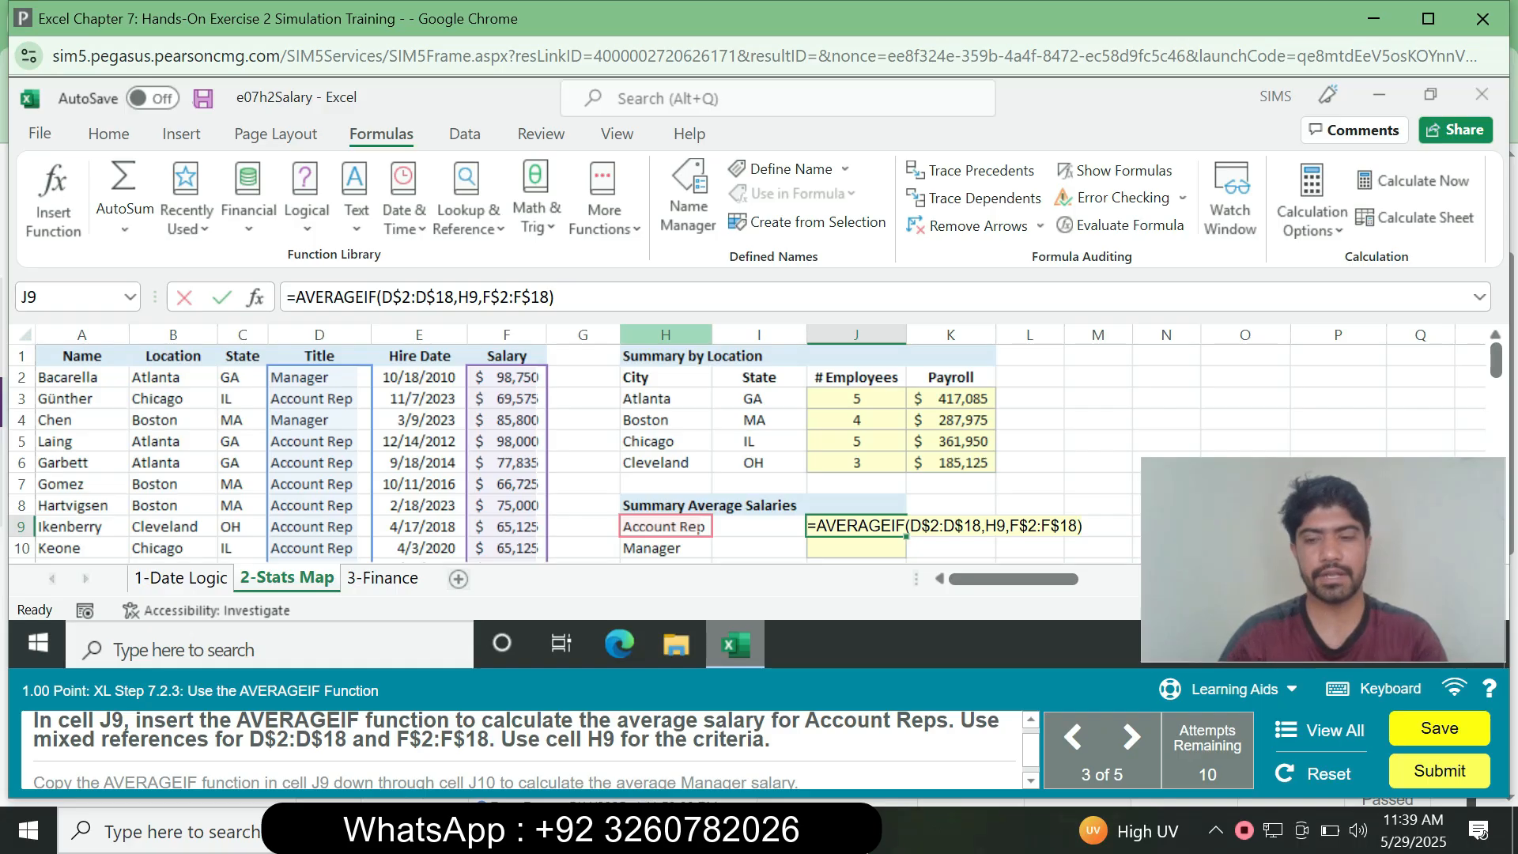
key("Return")
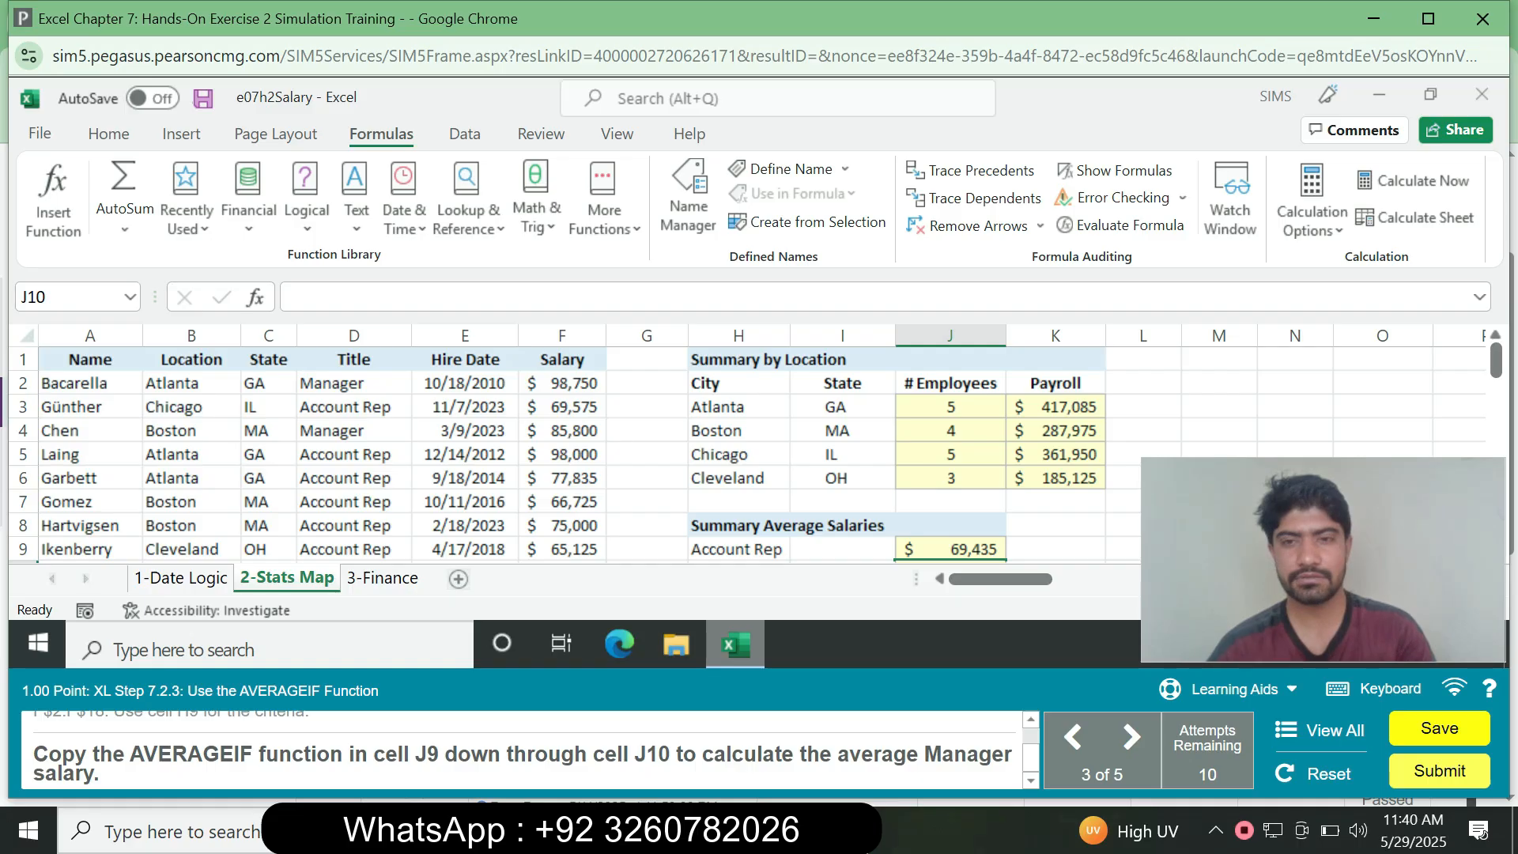
- Copy the AVERAGEIF formula from cell J9 down to cell J10
scroll(757, 453, "down", 2)
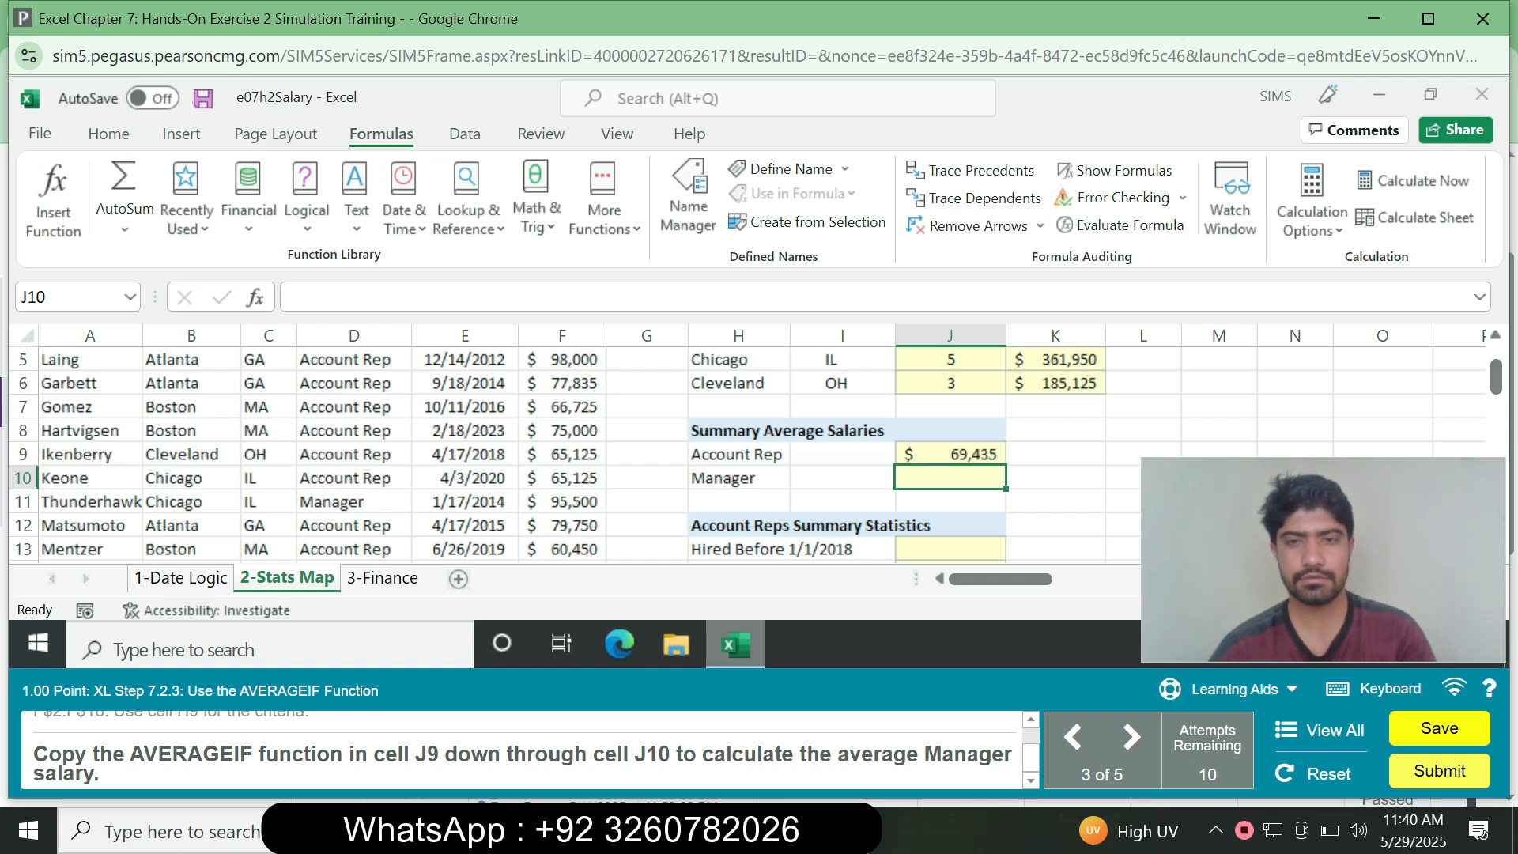
left_click(951, 455)
key("shift+Down")
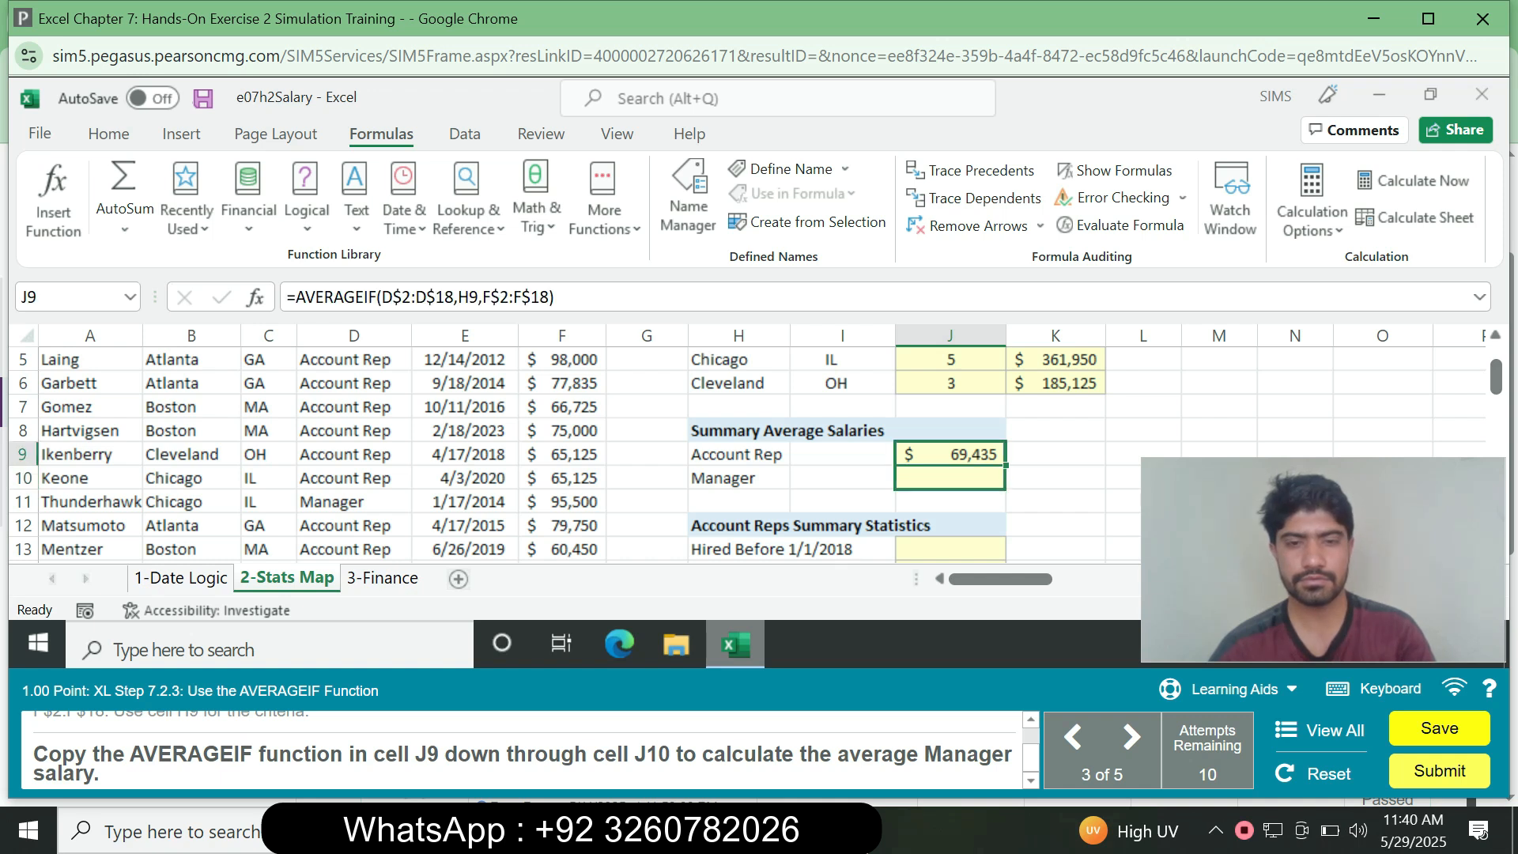
key("ctrl+d")
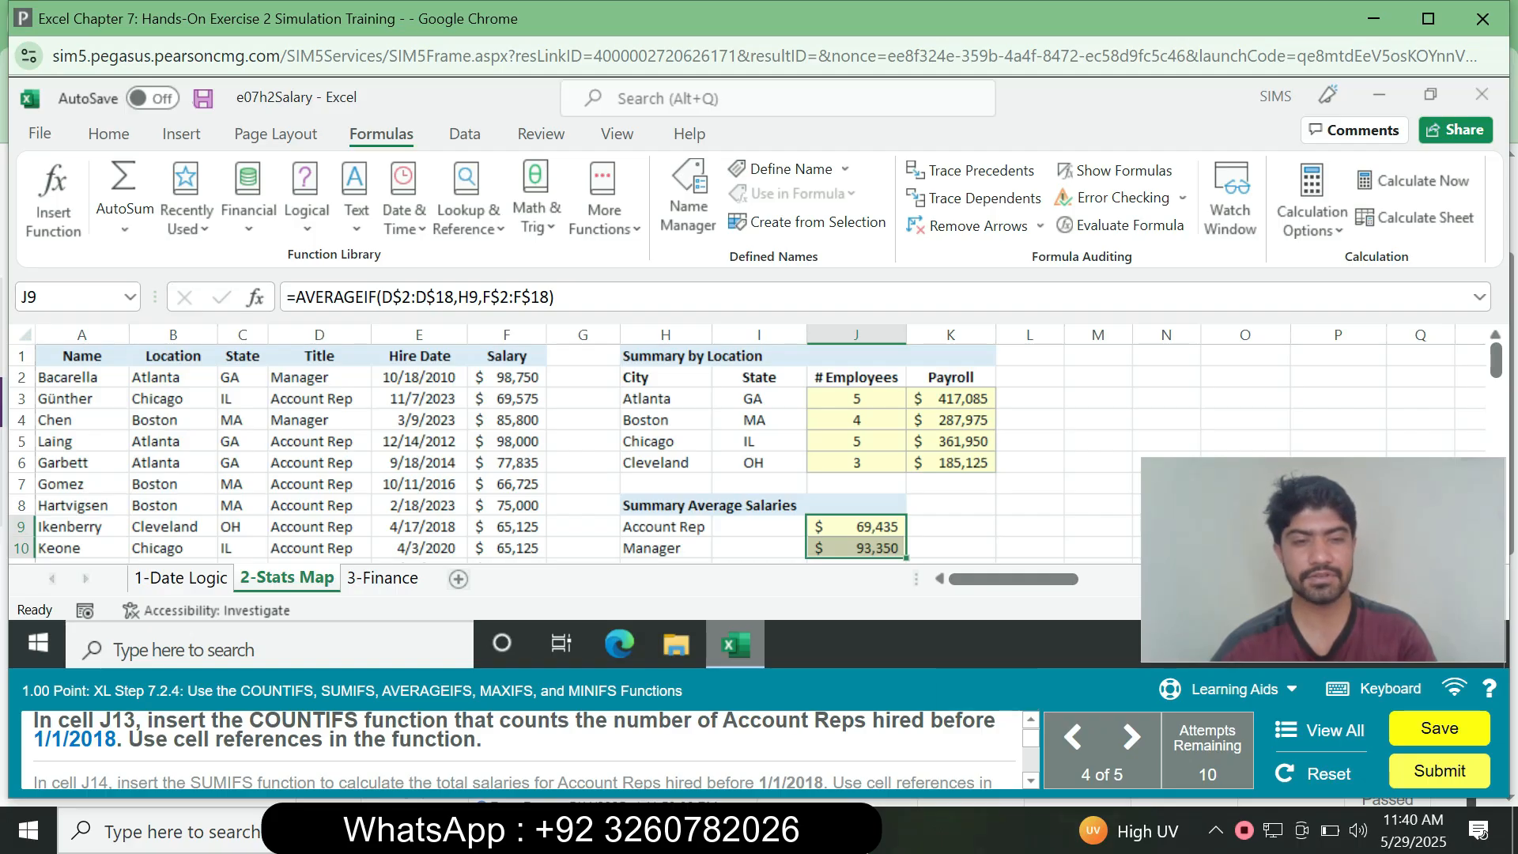
- Go to cell J13 and start a COUNTIFS function there
left_click(71, 297)
type("J1")
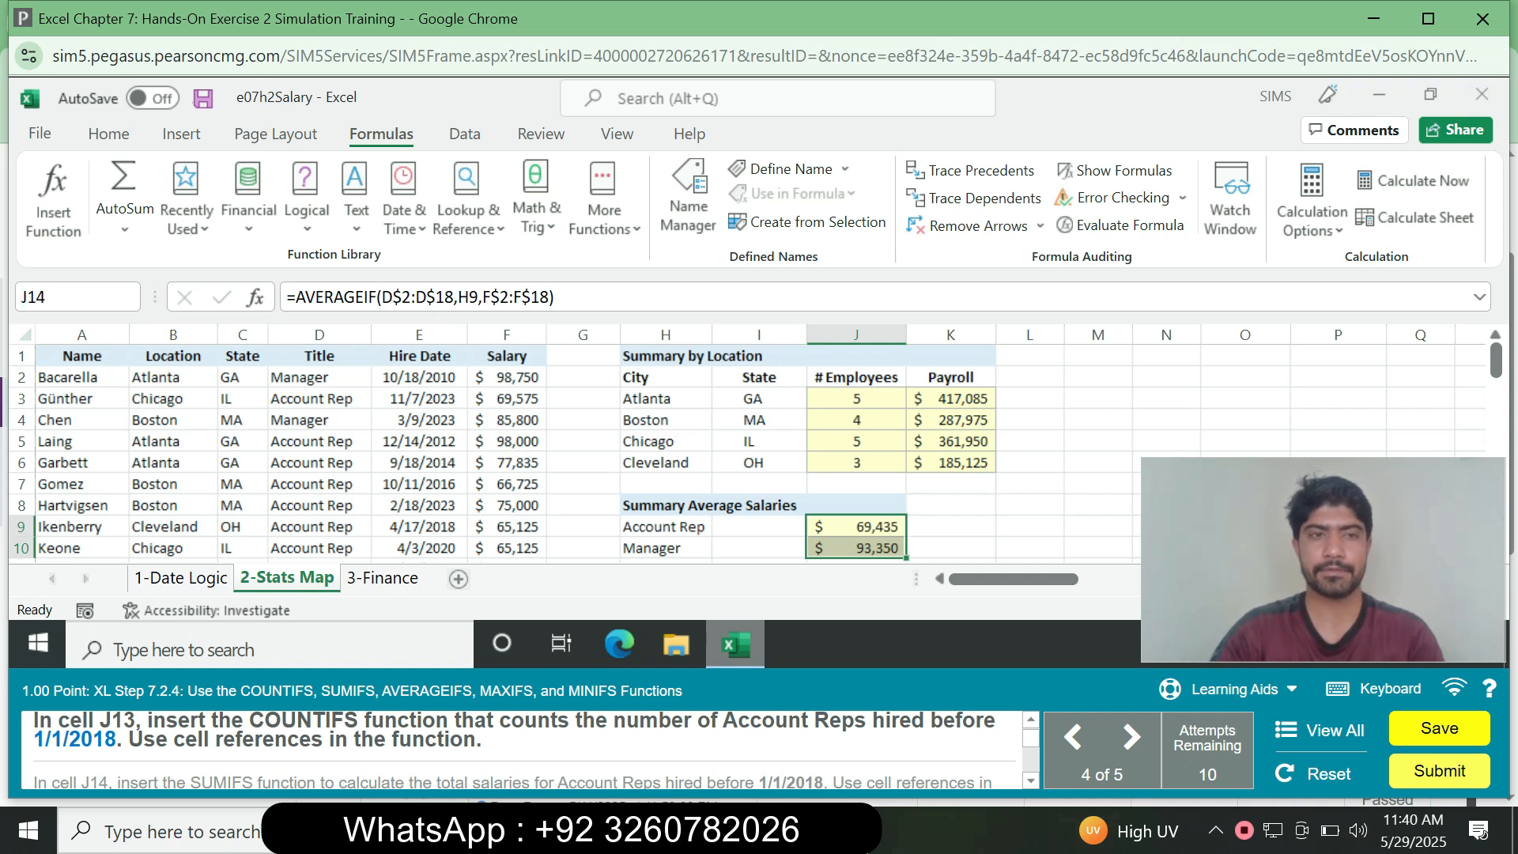
type("3")
key("Return")
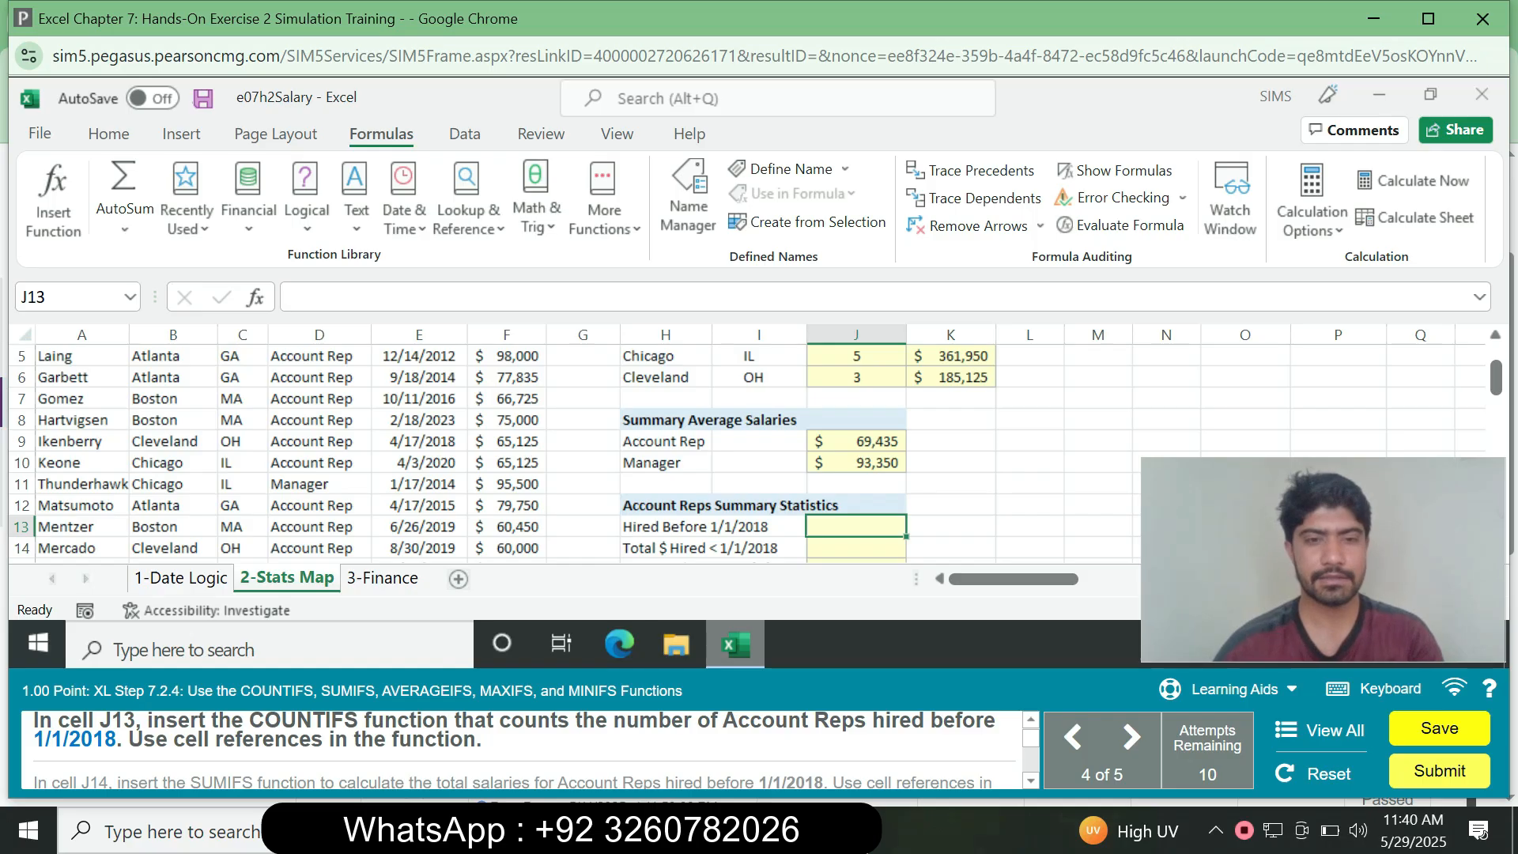
type("=c")
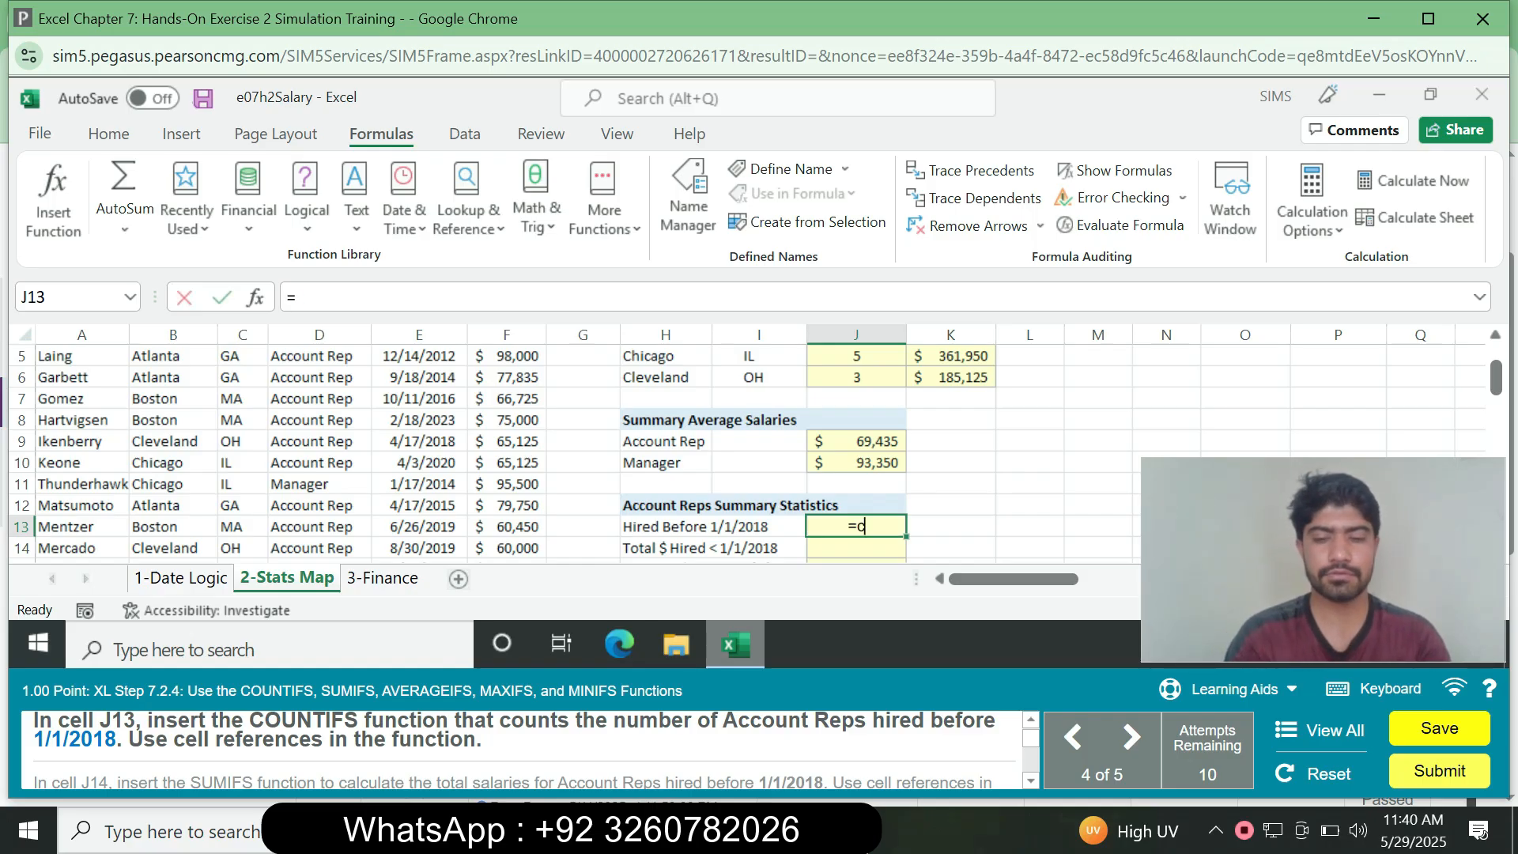
type("ou")
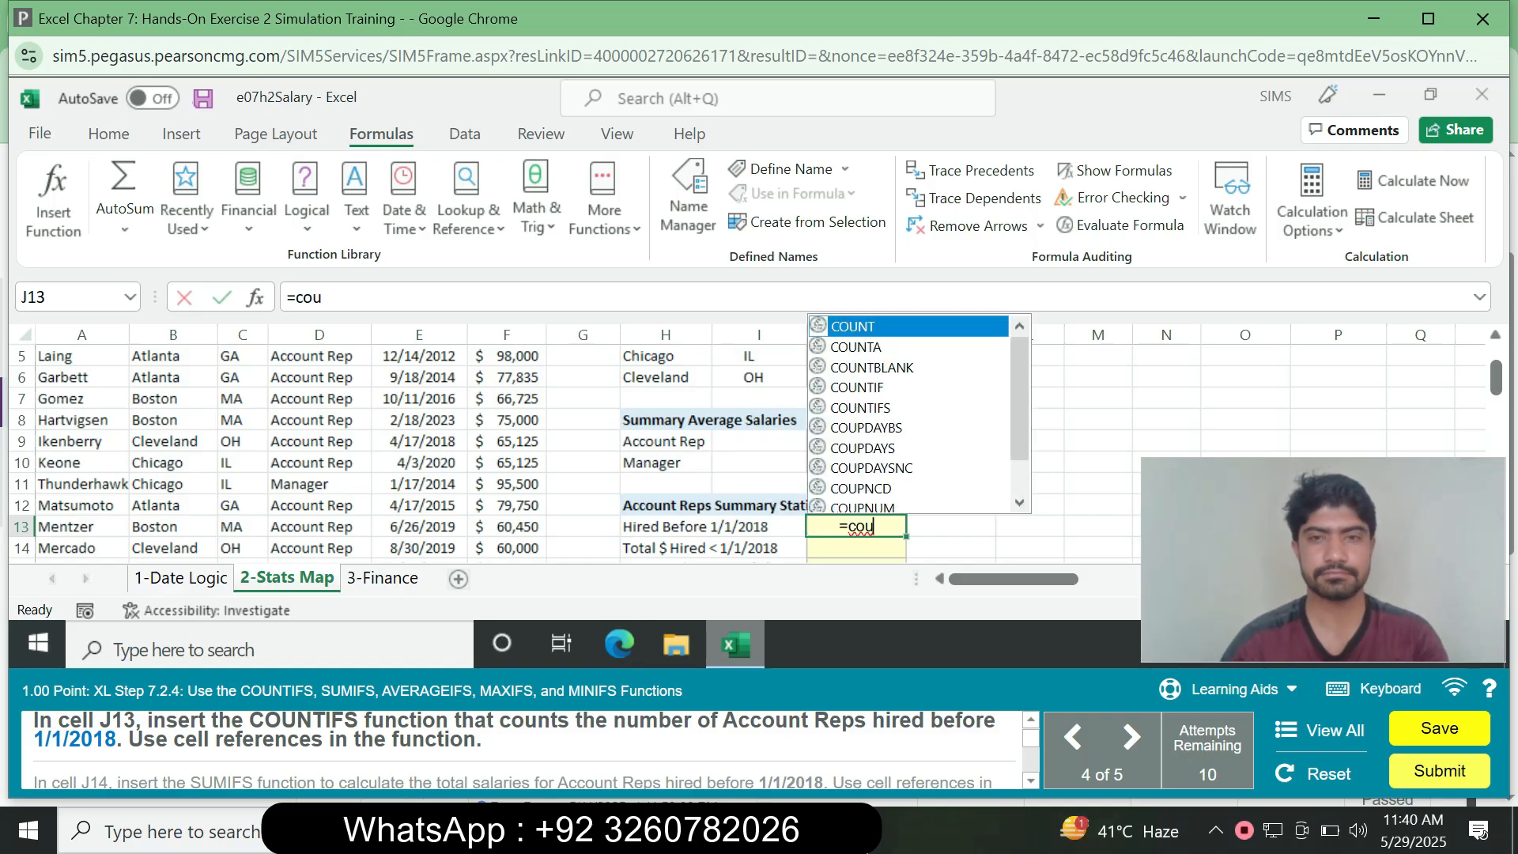
key("Down")
key("Down")
key("Down")
key("Down")
key("Tab")
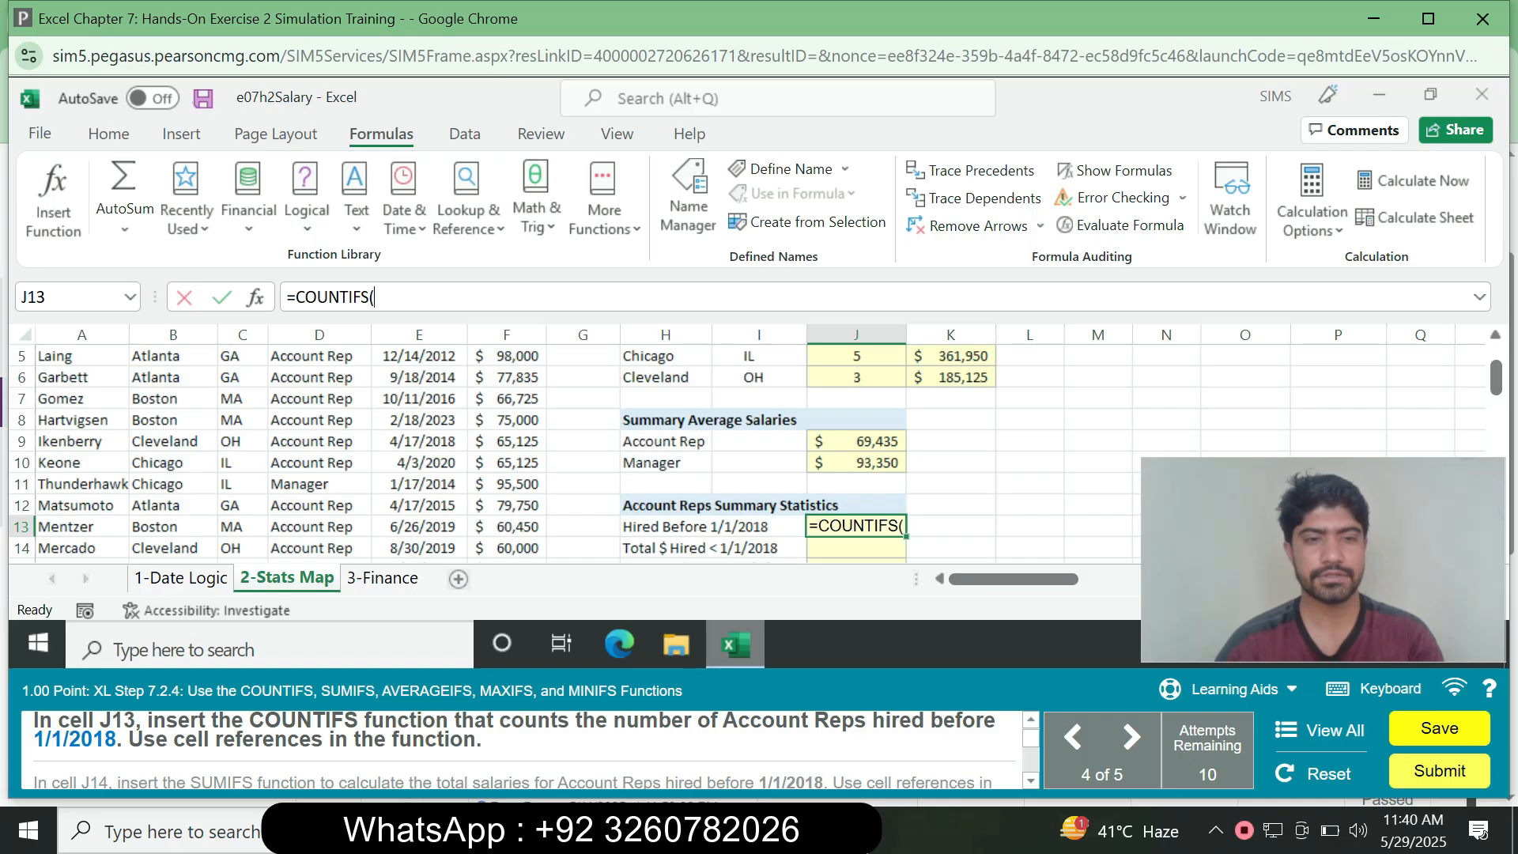
- Enter D2:D18 as the first criteria range of the COUNTIFS function in J13, with cell H9 as its criteria
type("D2")
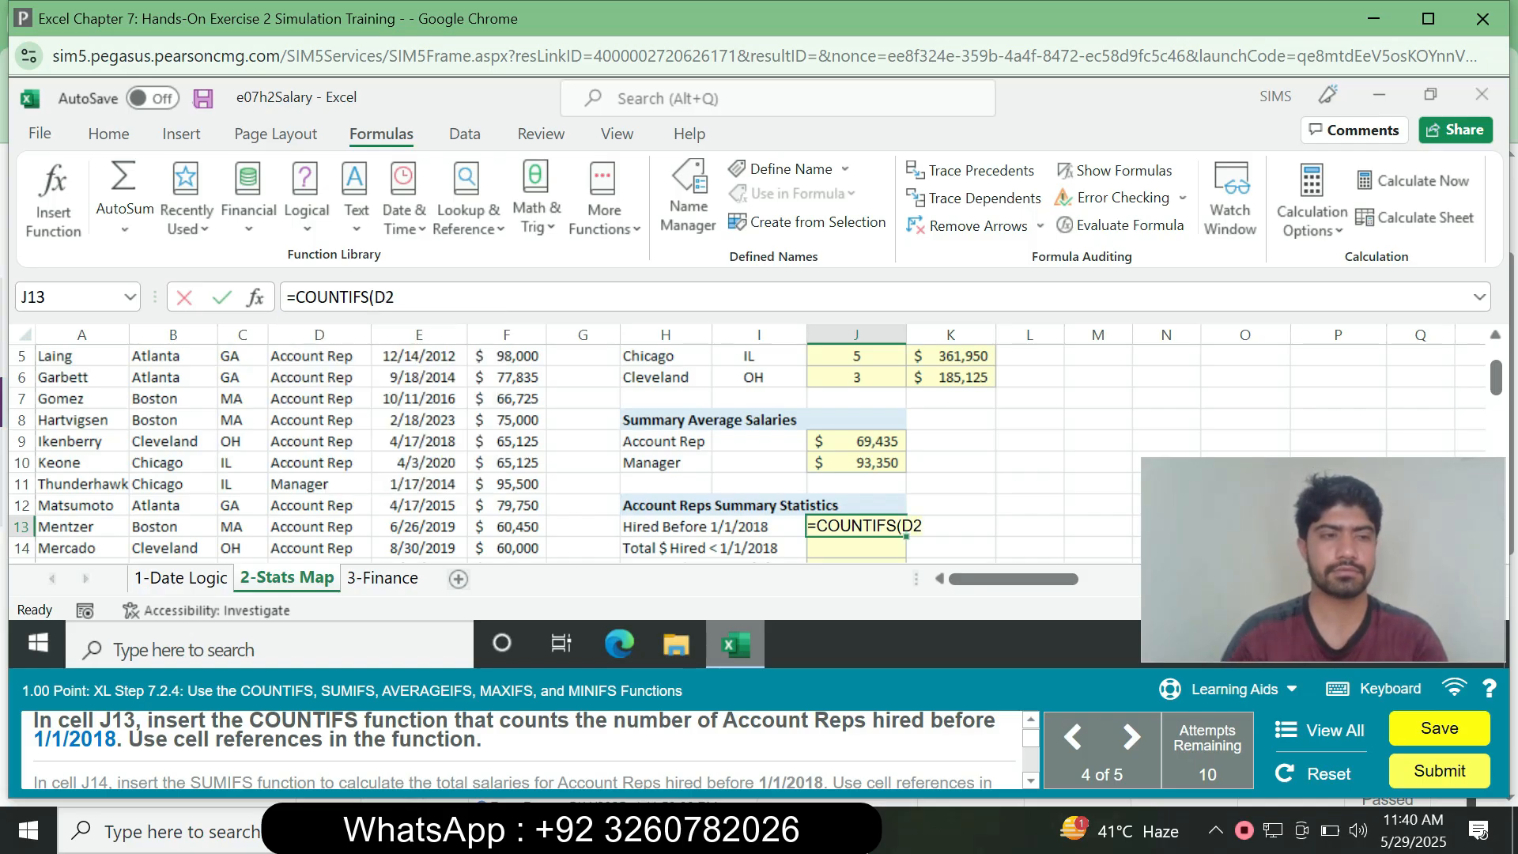
type(":D18")
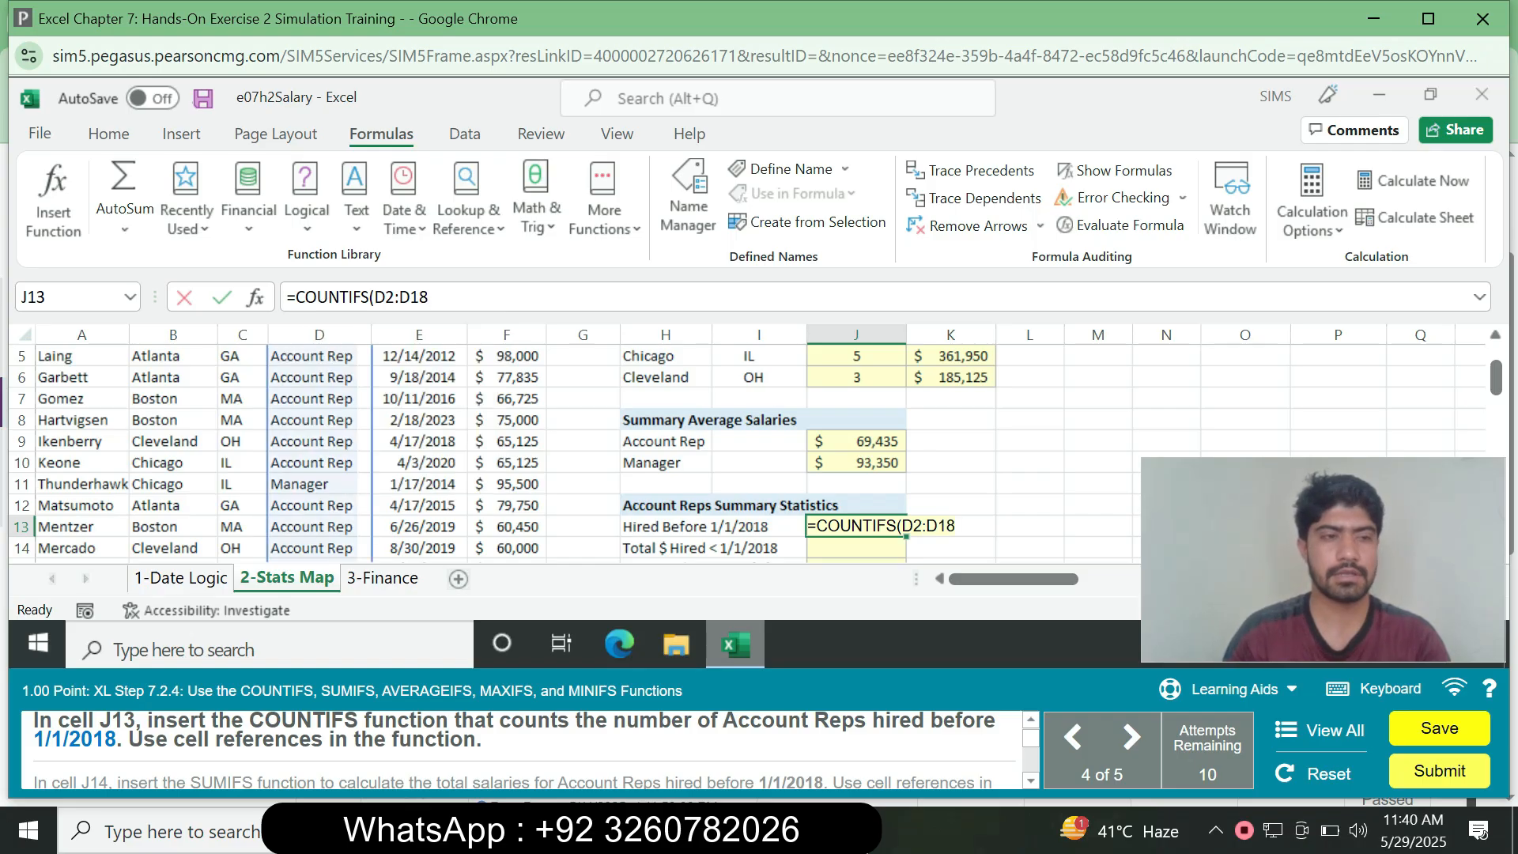
type(",H9")
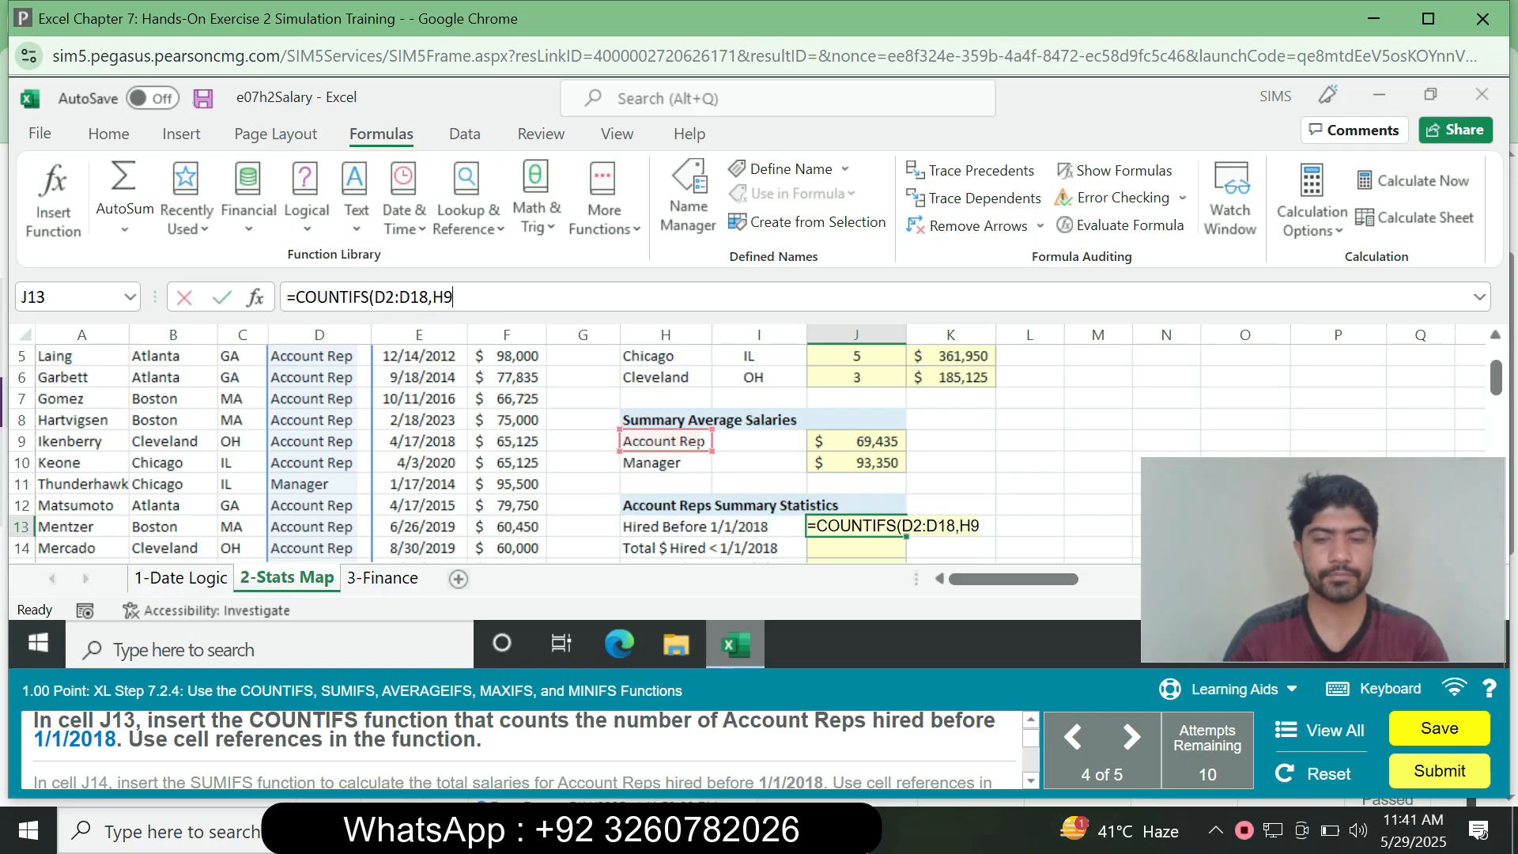
- Complete the COUNTIFS formula in J13 with E2:E18 as the second criteria range and "<1/1/2018" as its criteria
type(",E")
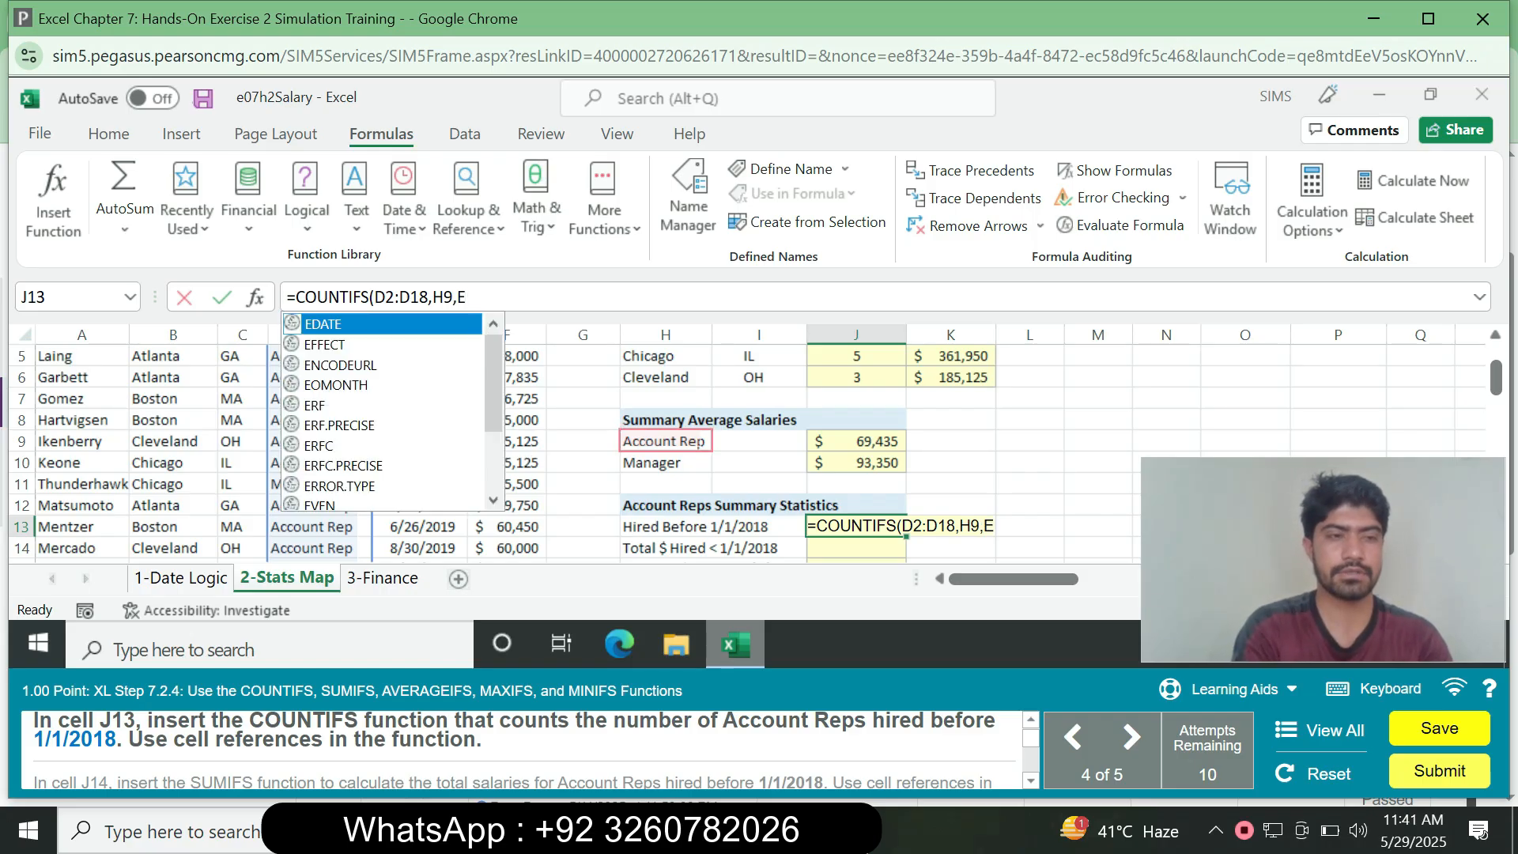
type("2")
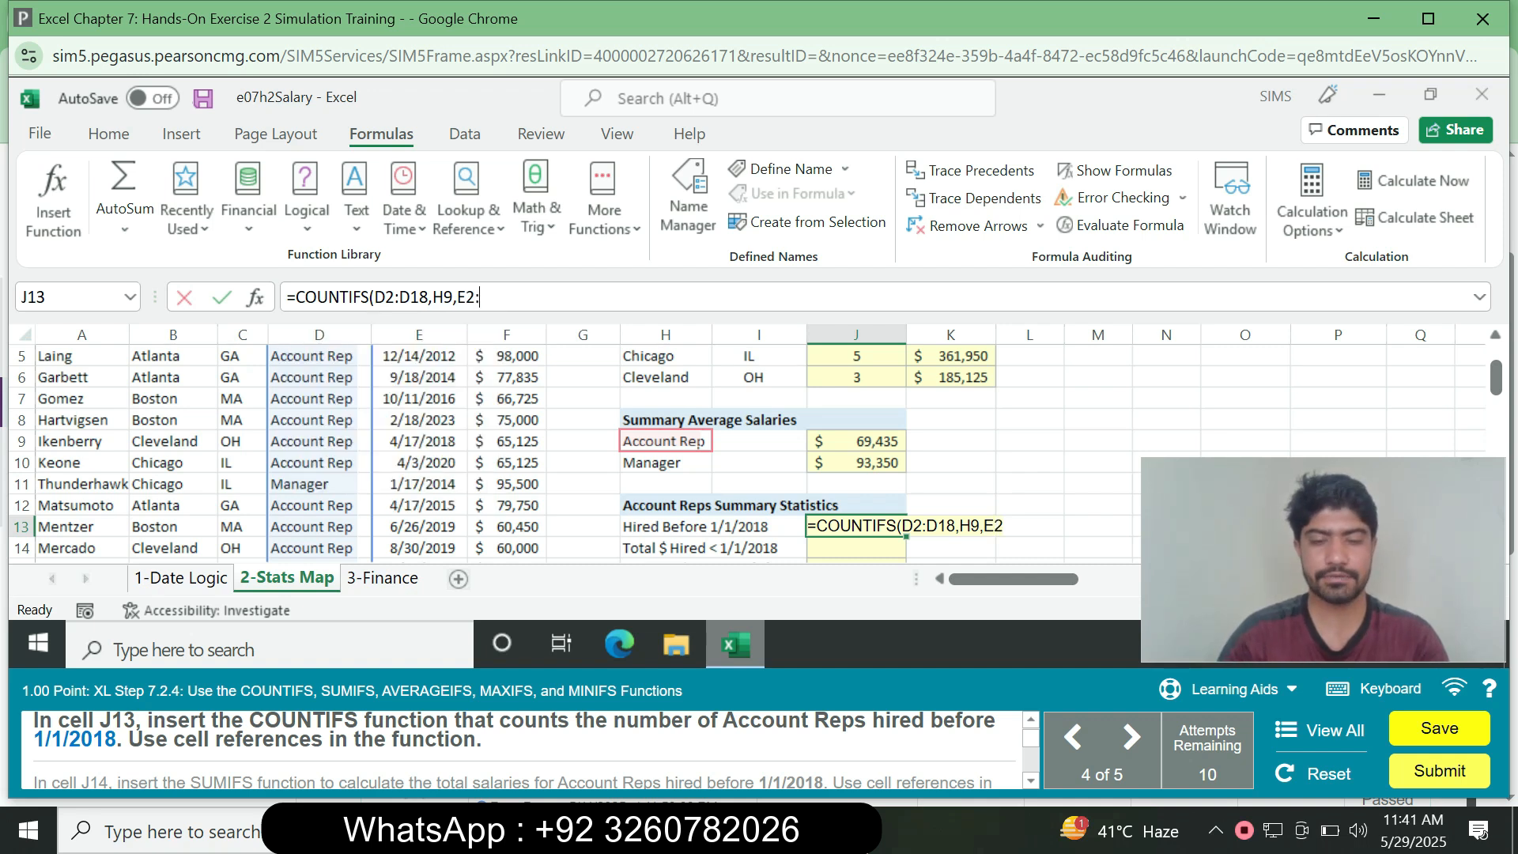
type(":E18")
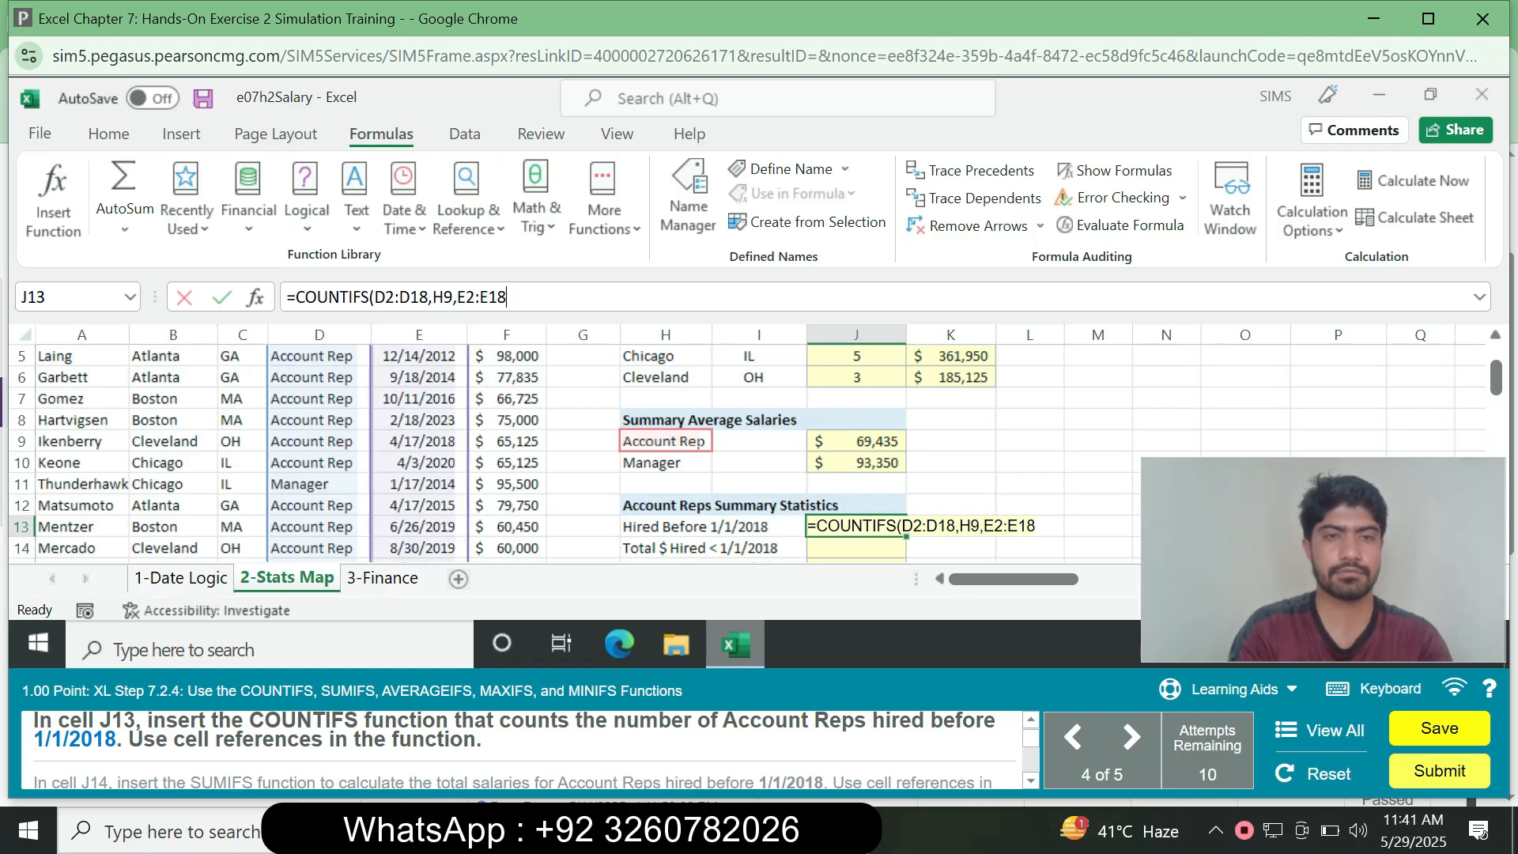
type(",")
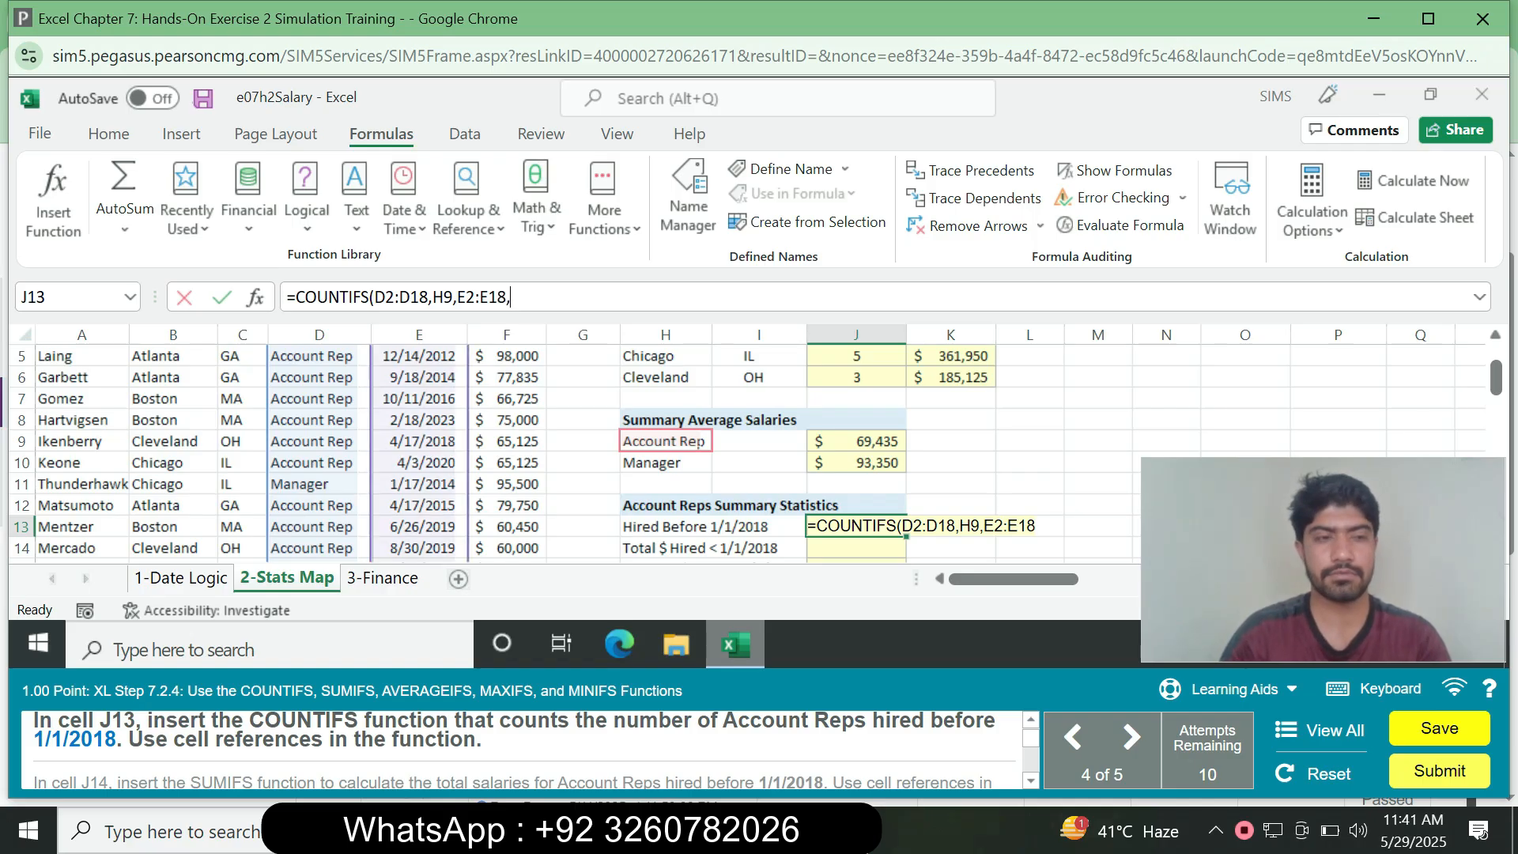
type("\"")
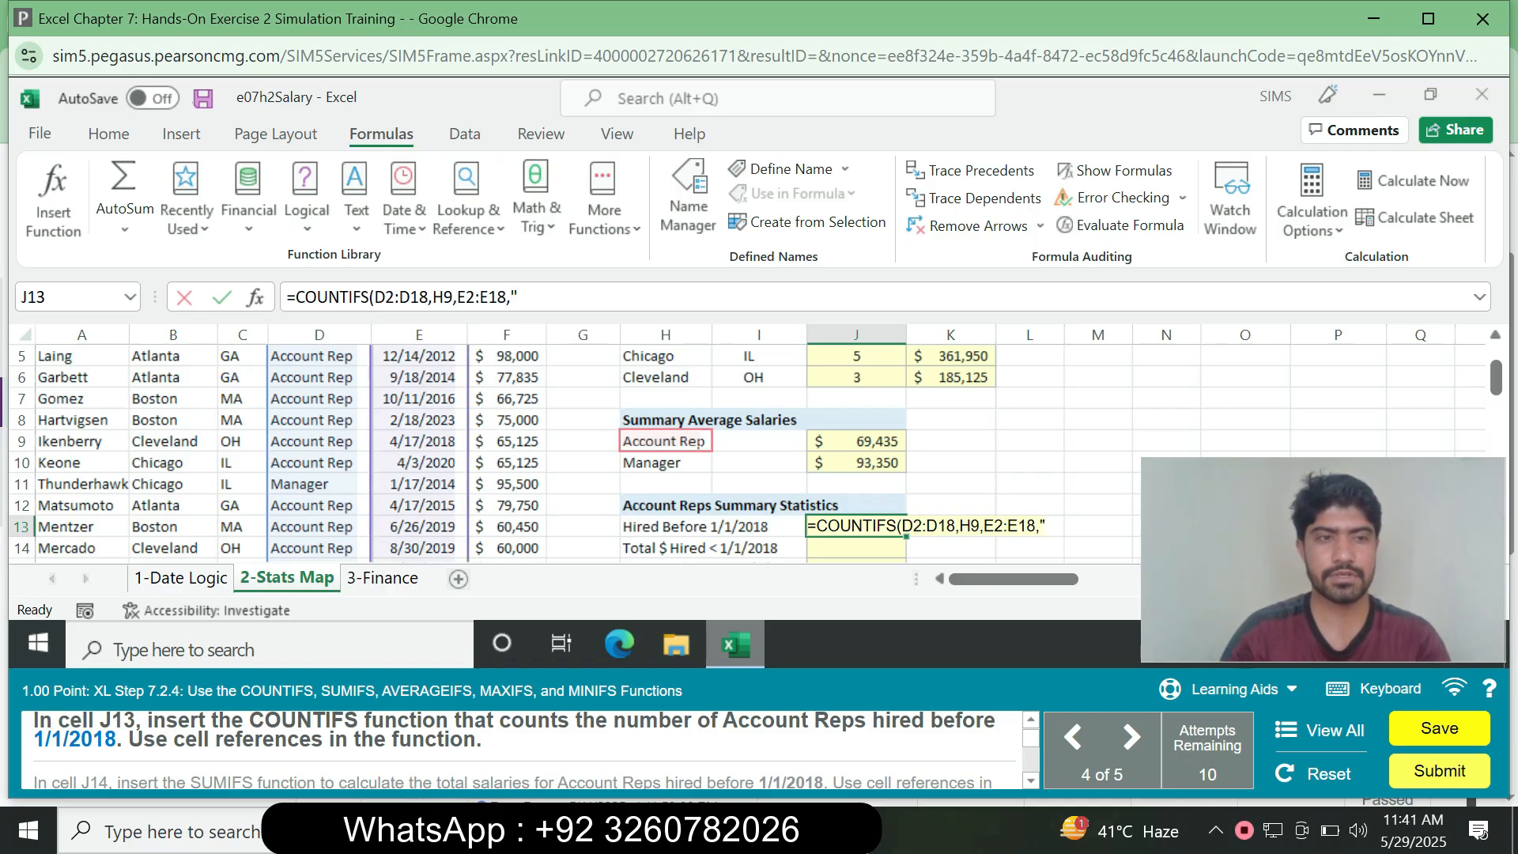
type("<")
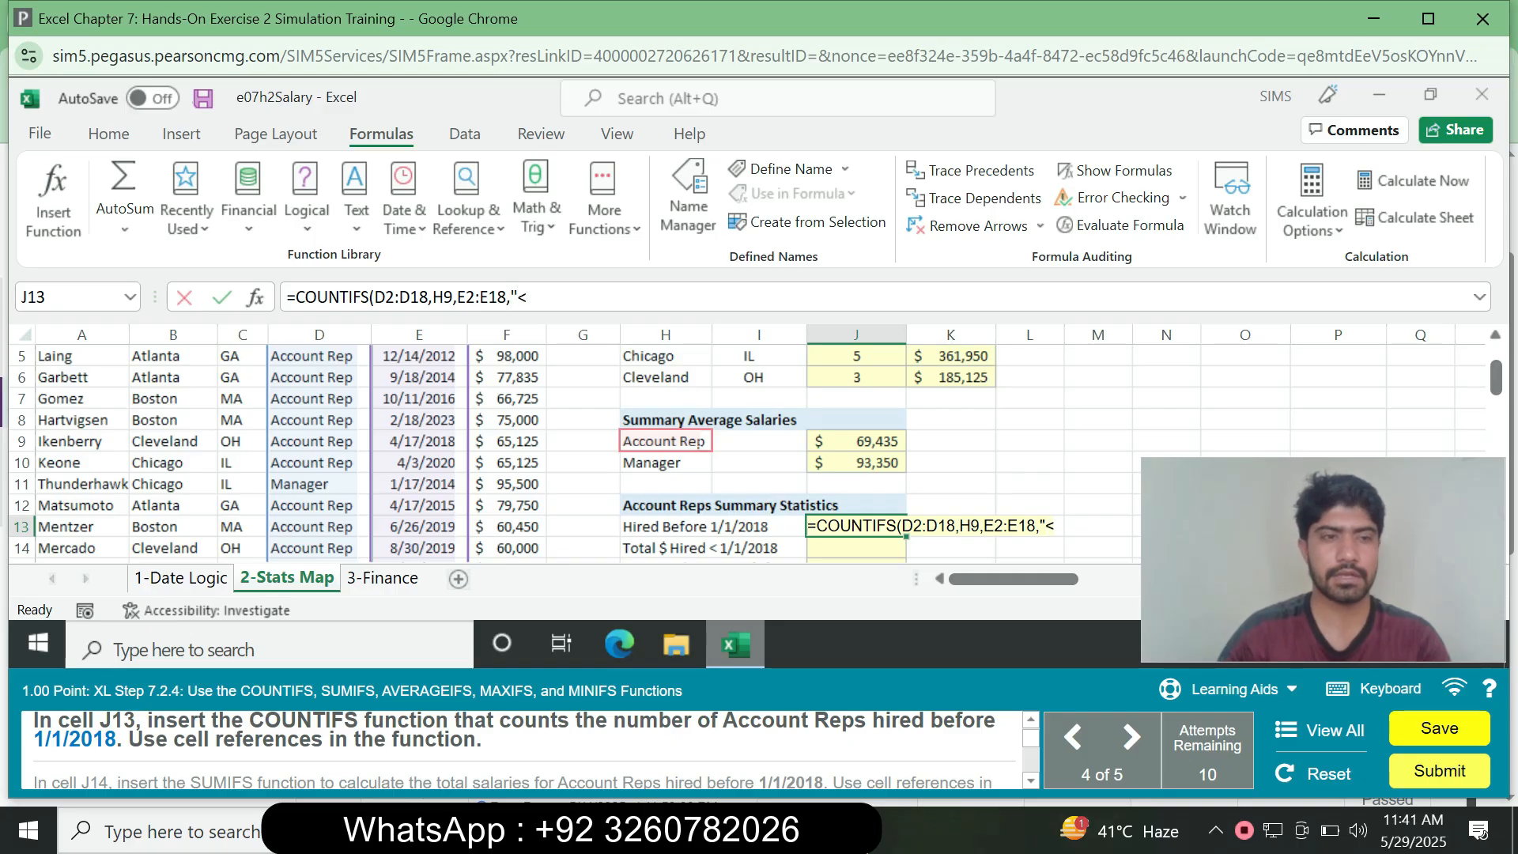
type("1")
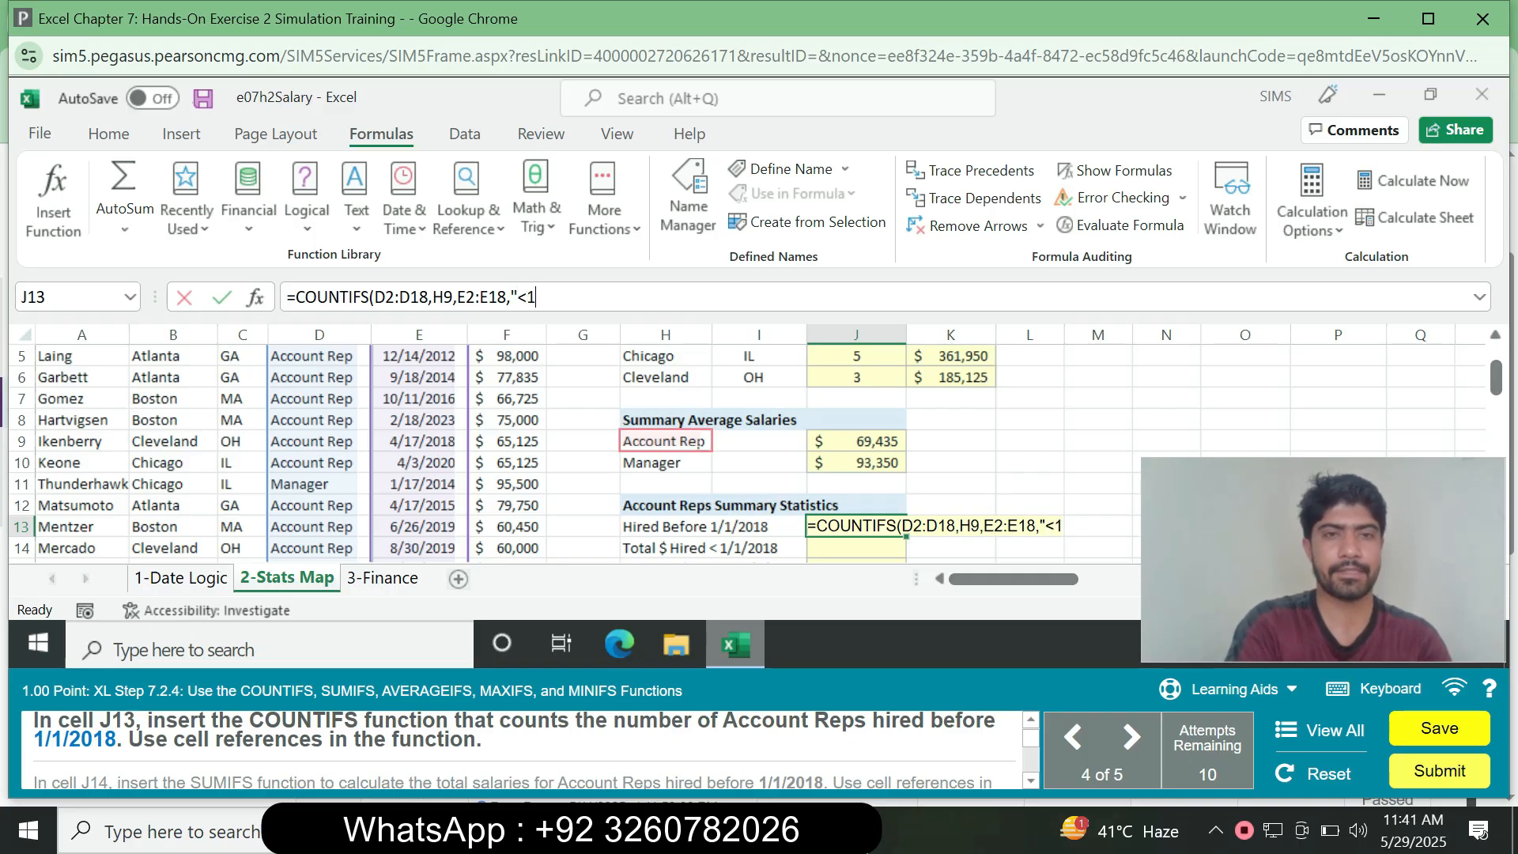
type("/1")
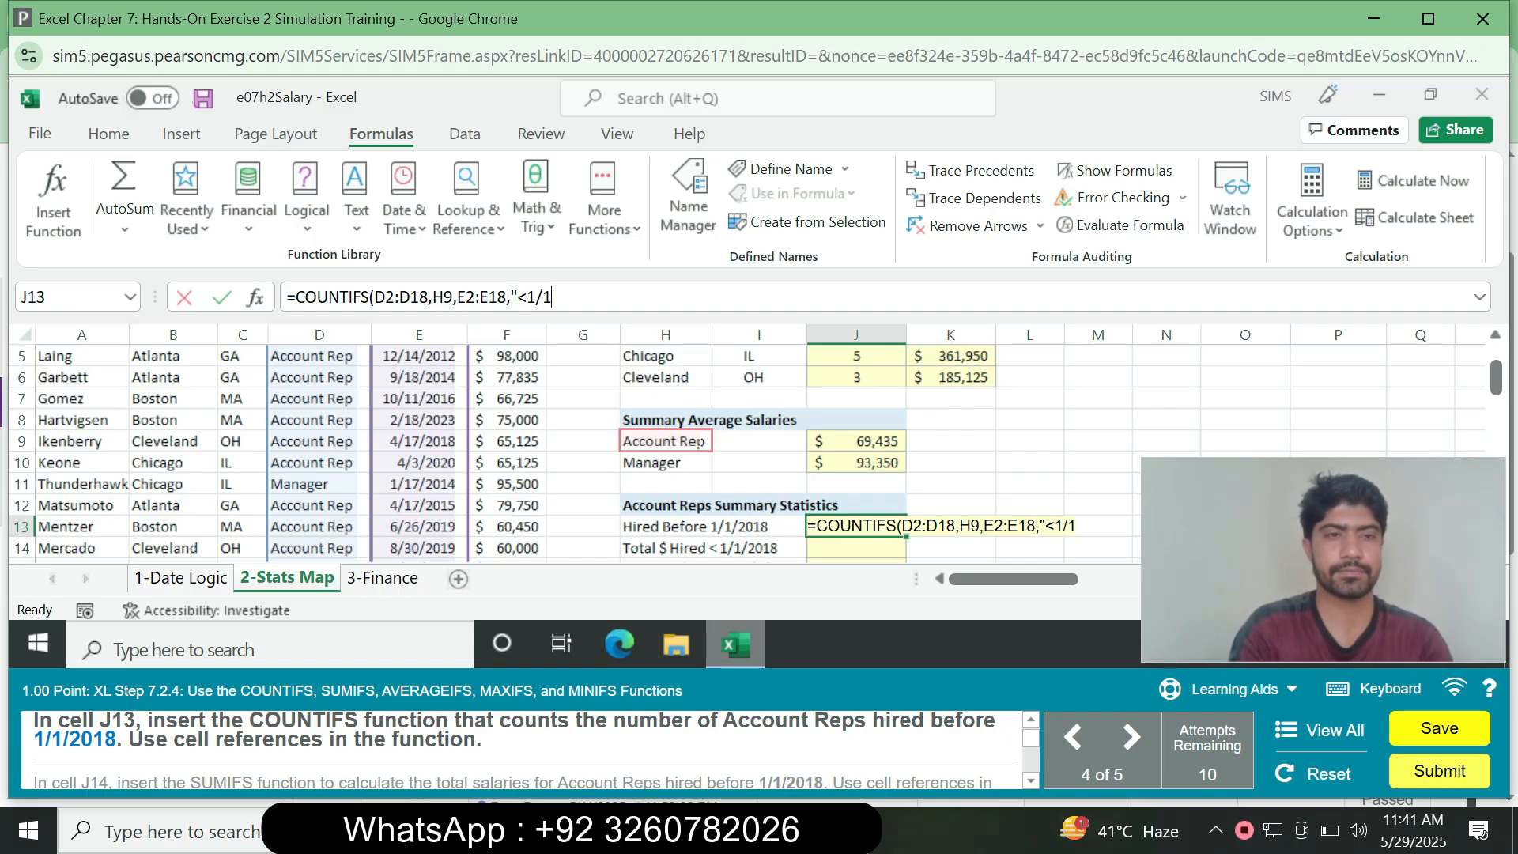
type("/201")
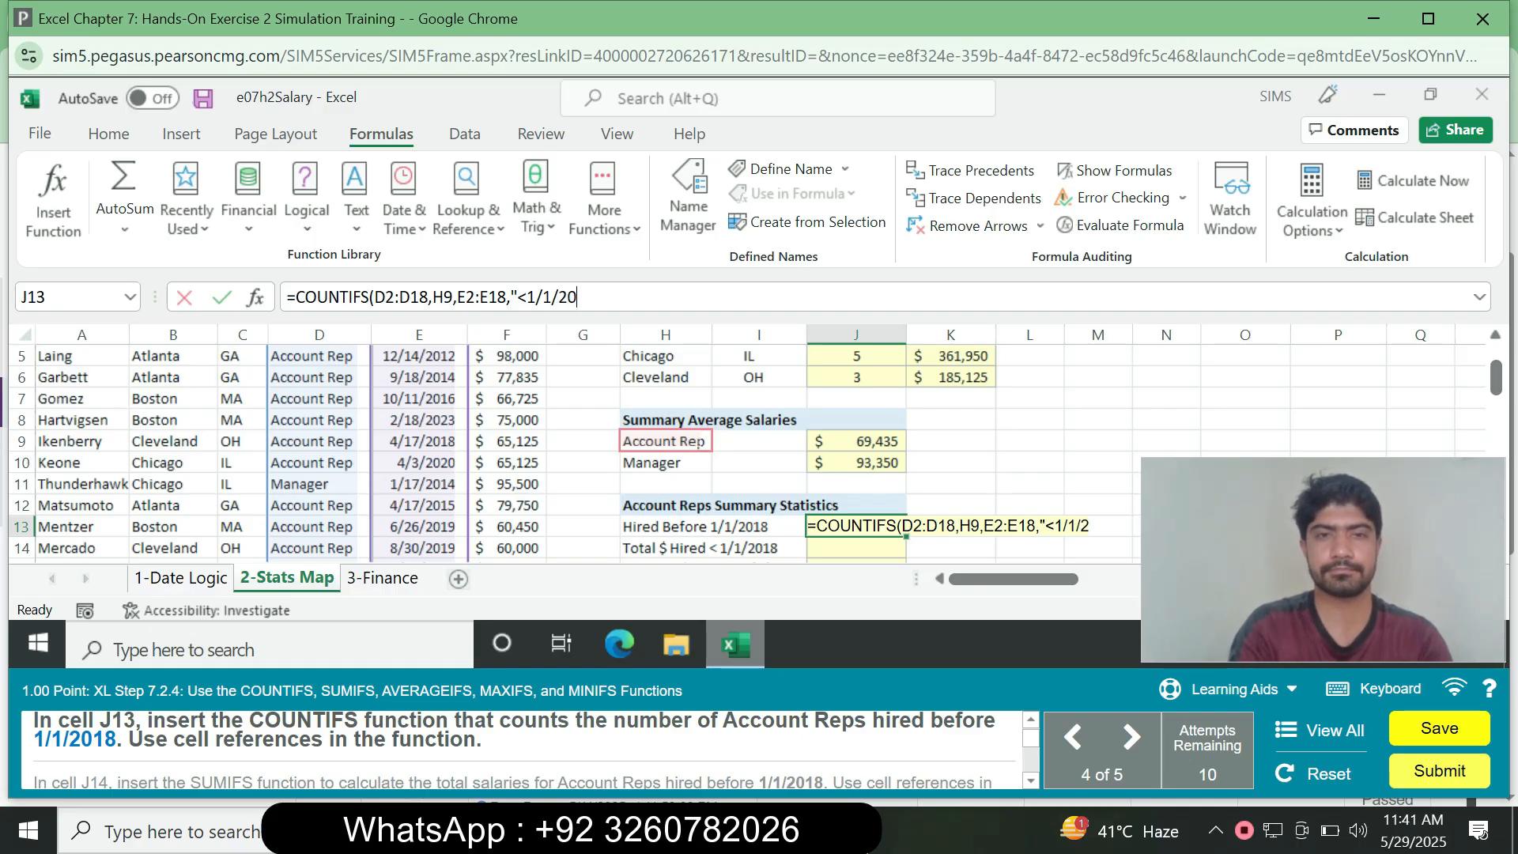
type("8\"")
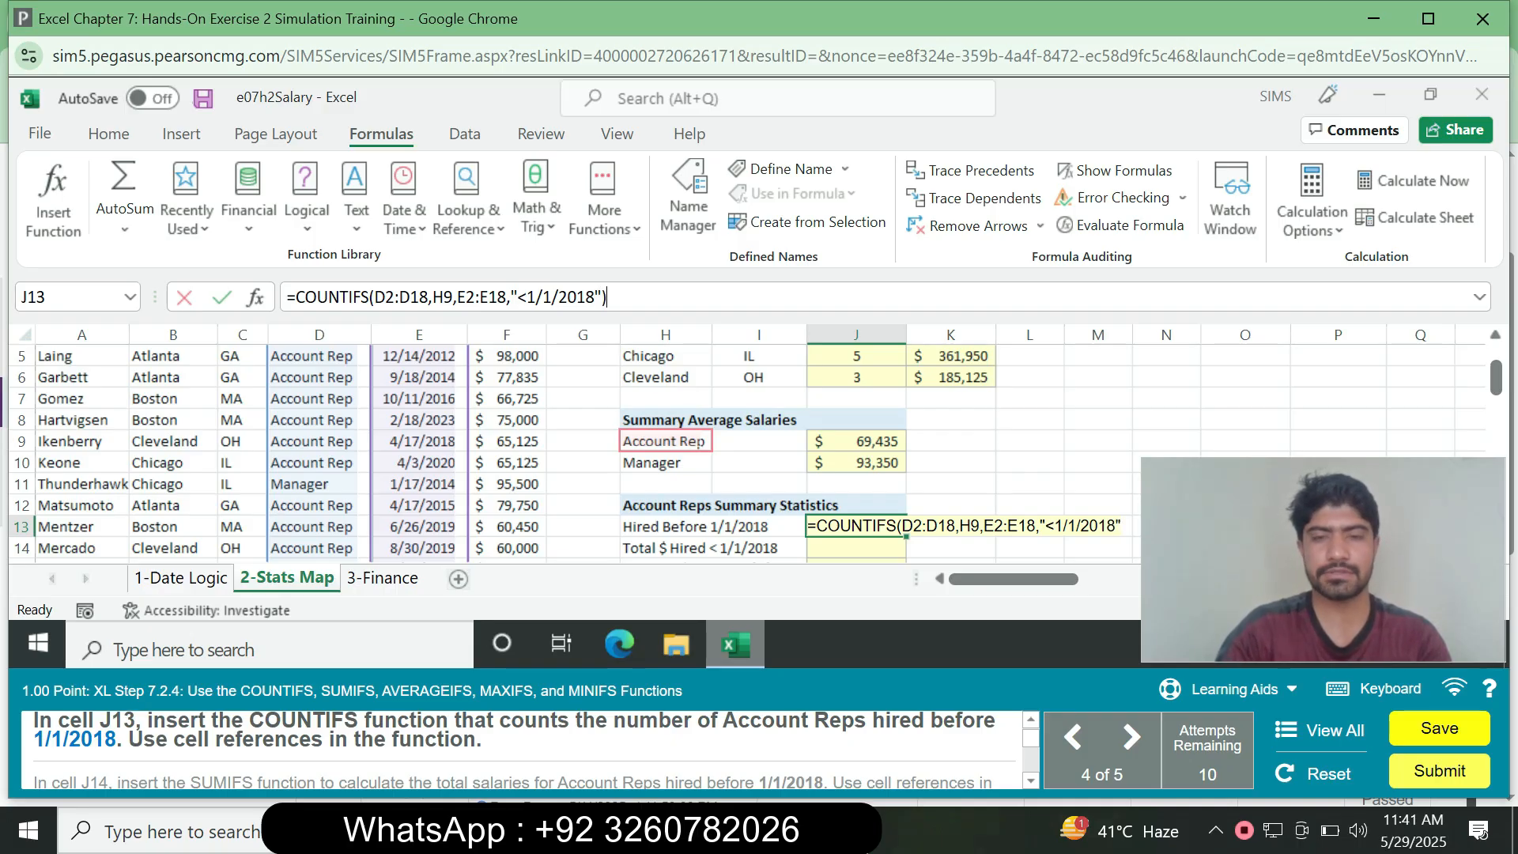
key("Return")
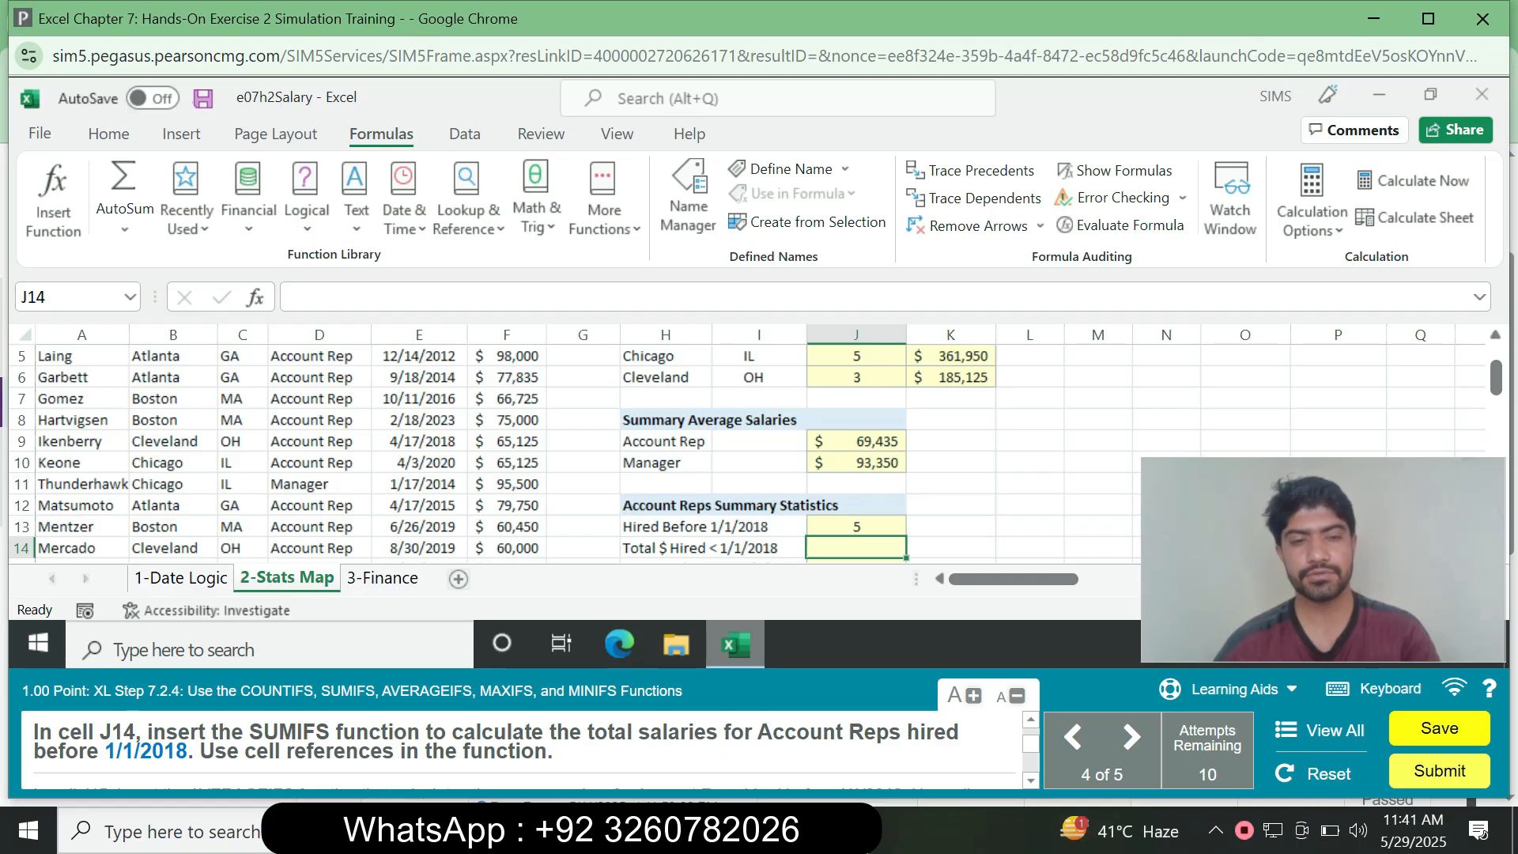
- Go to cell J14 and start a SUMIFS function there
left_click(67, 298)
type("J14")
key("Return")
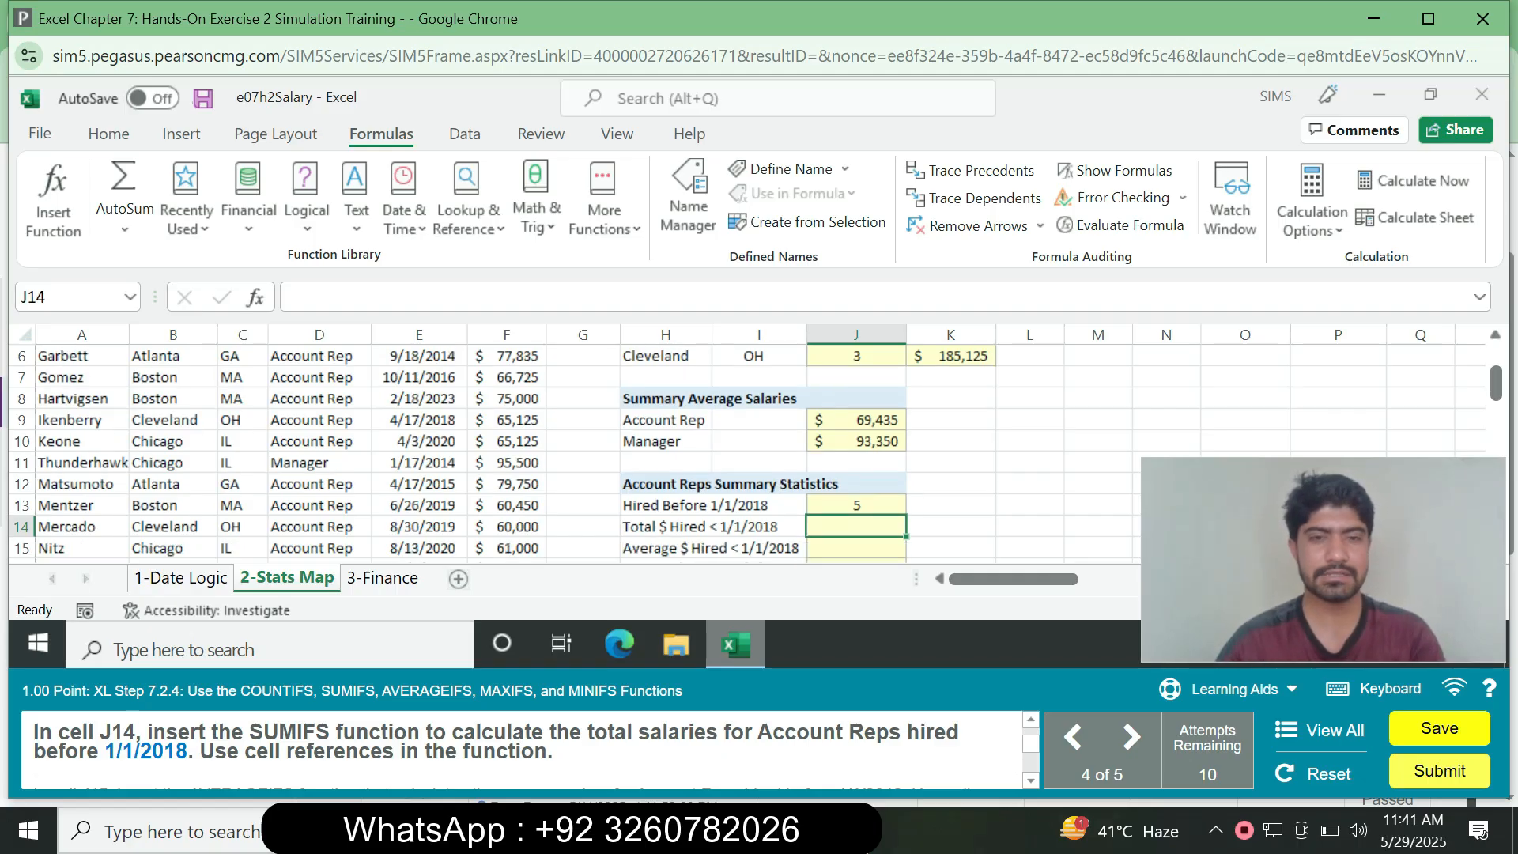
type("=")
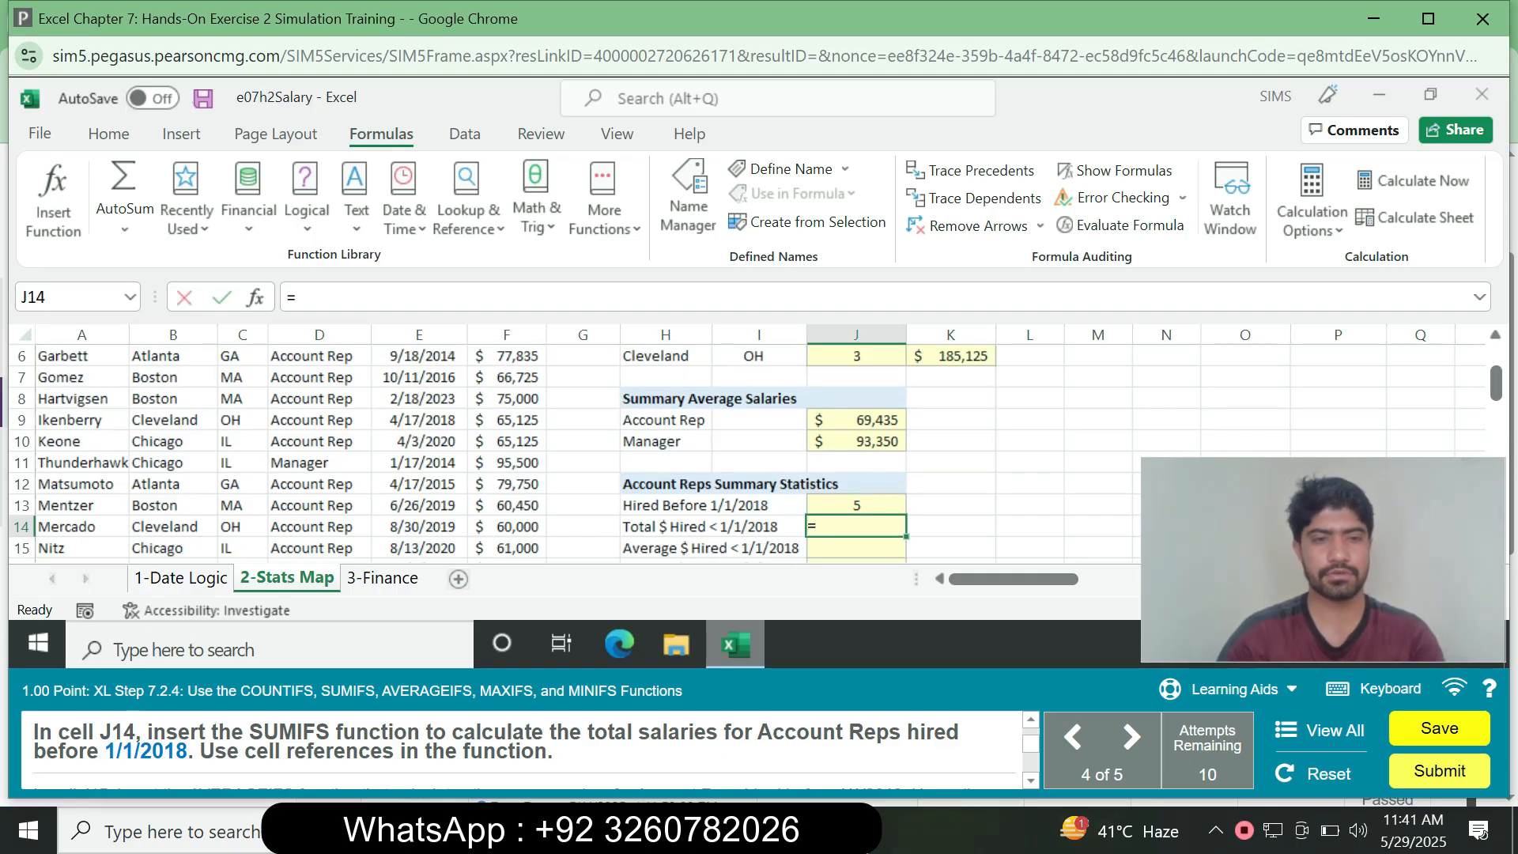
type("sumi")
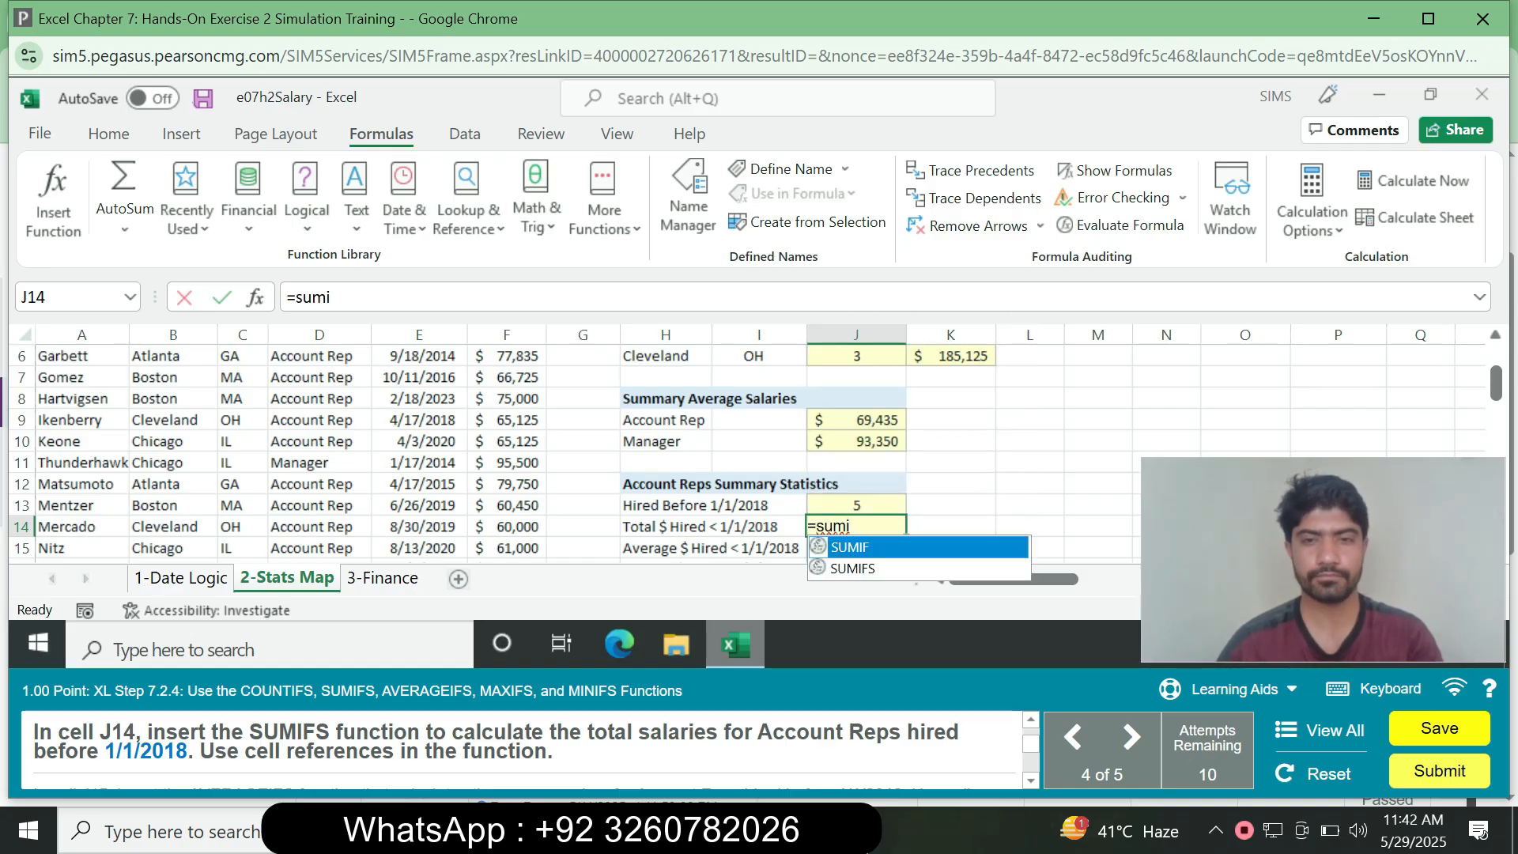
key("Down")
key("Tab")
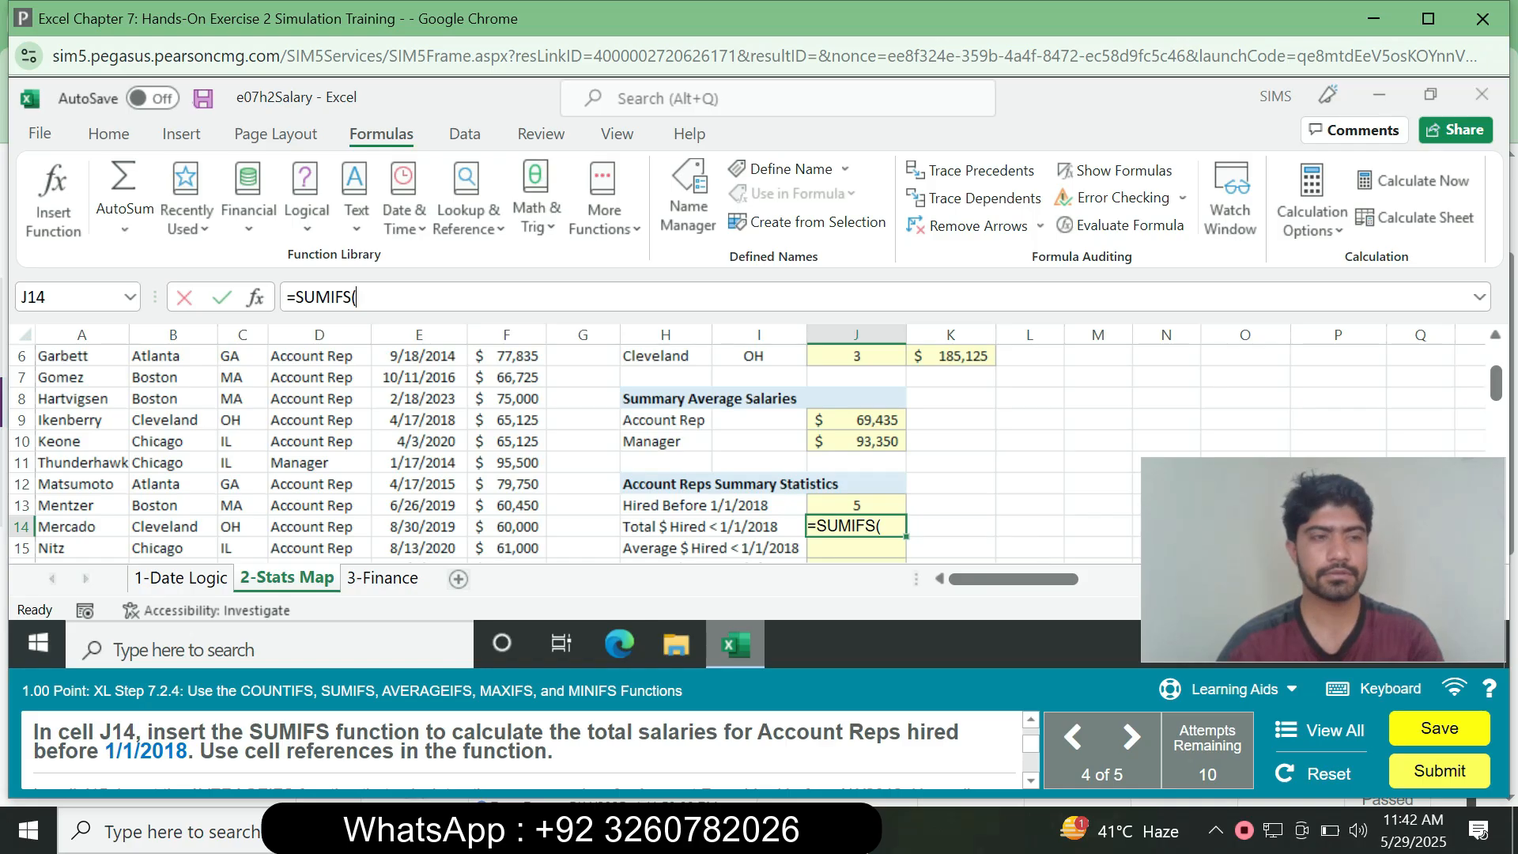
- Enter D2:D18 as the first argument of the SUMIFS function in J14, followed by cell H9
type("D2")
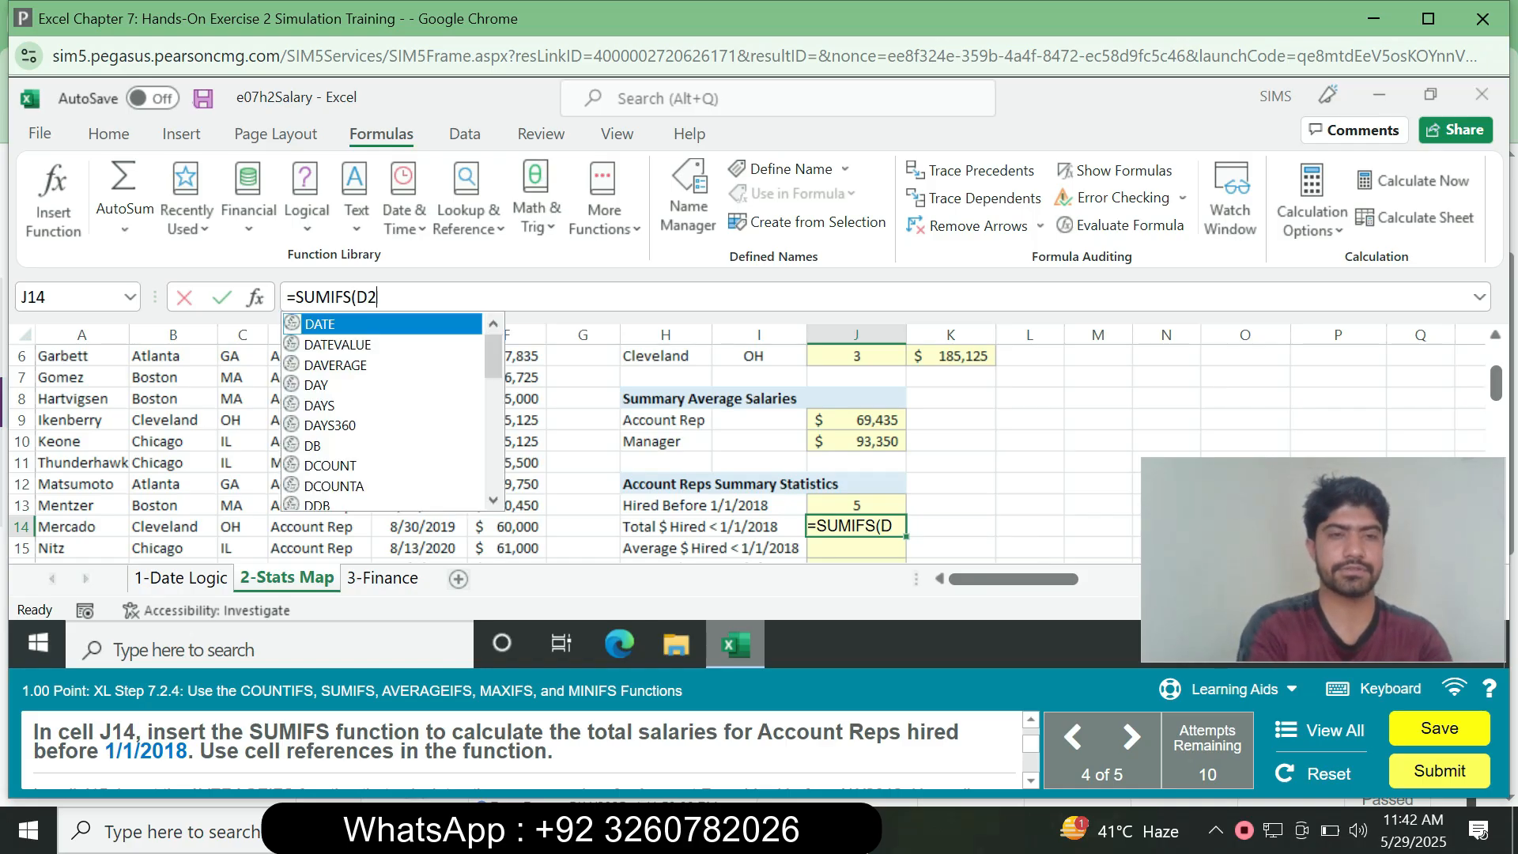
type(":D18")
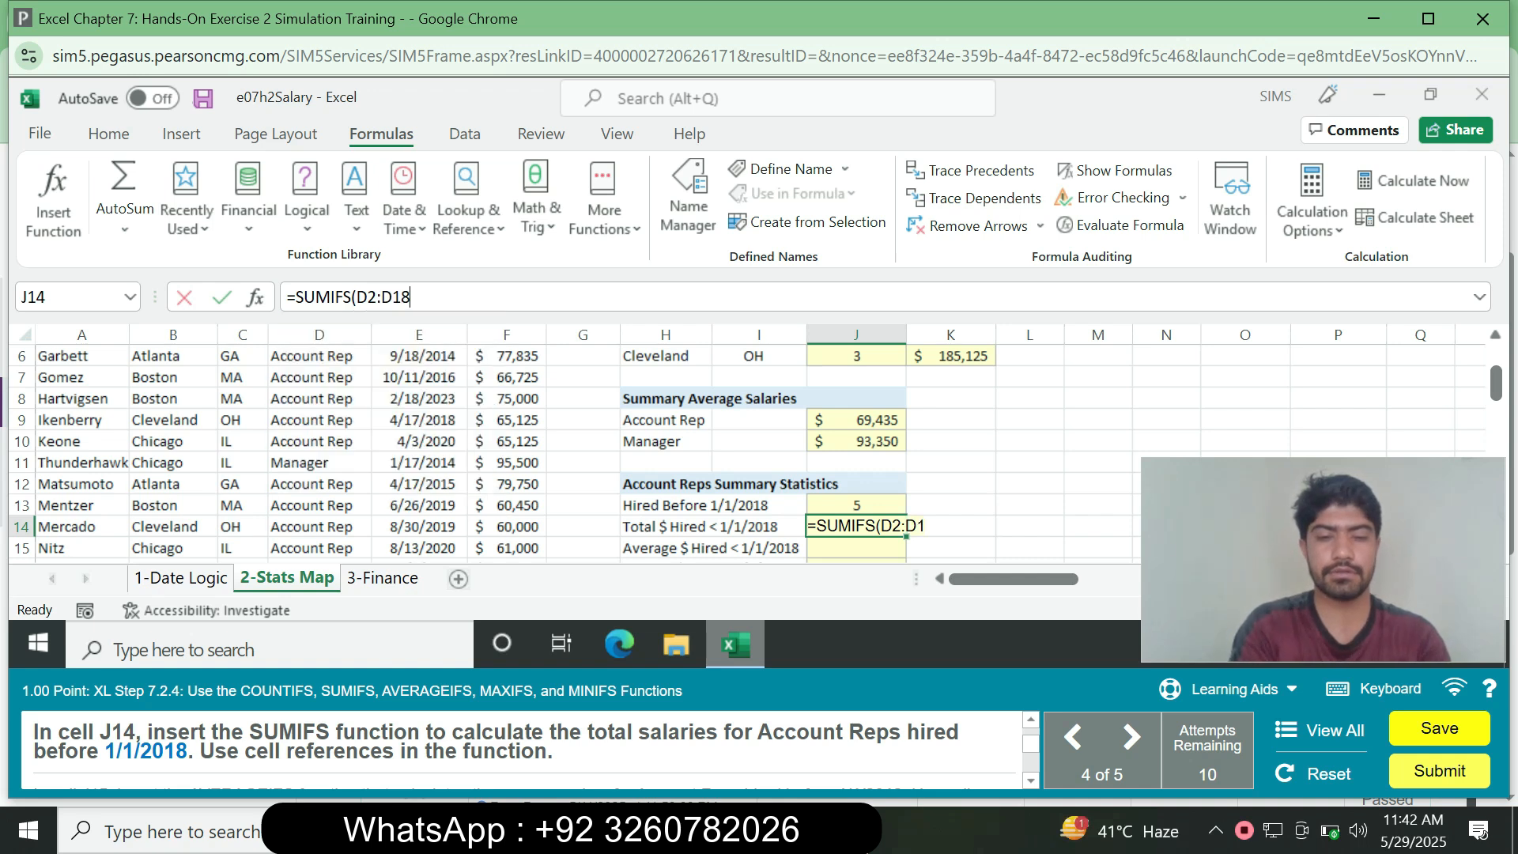
type(",")
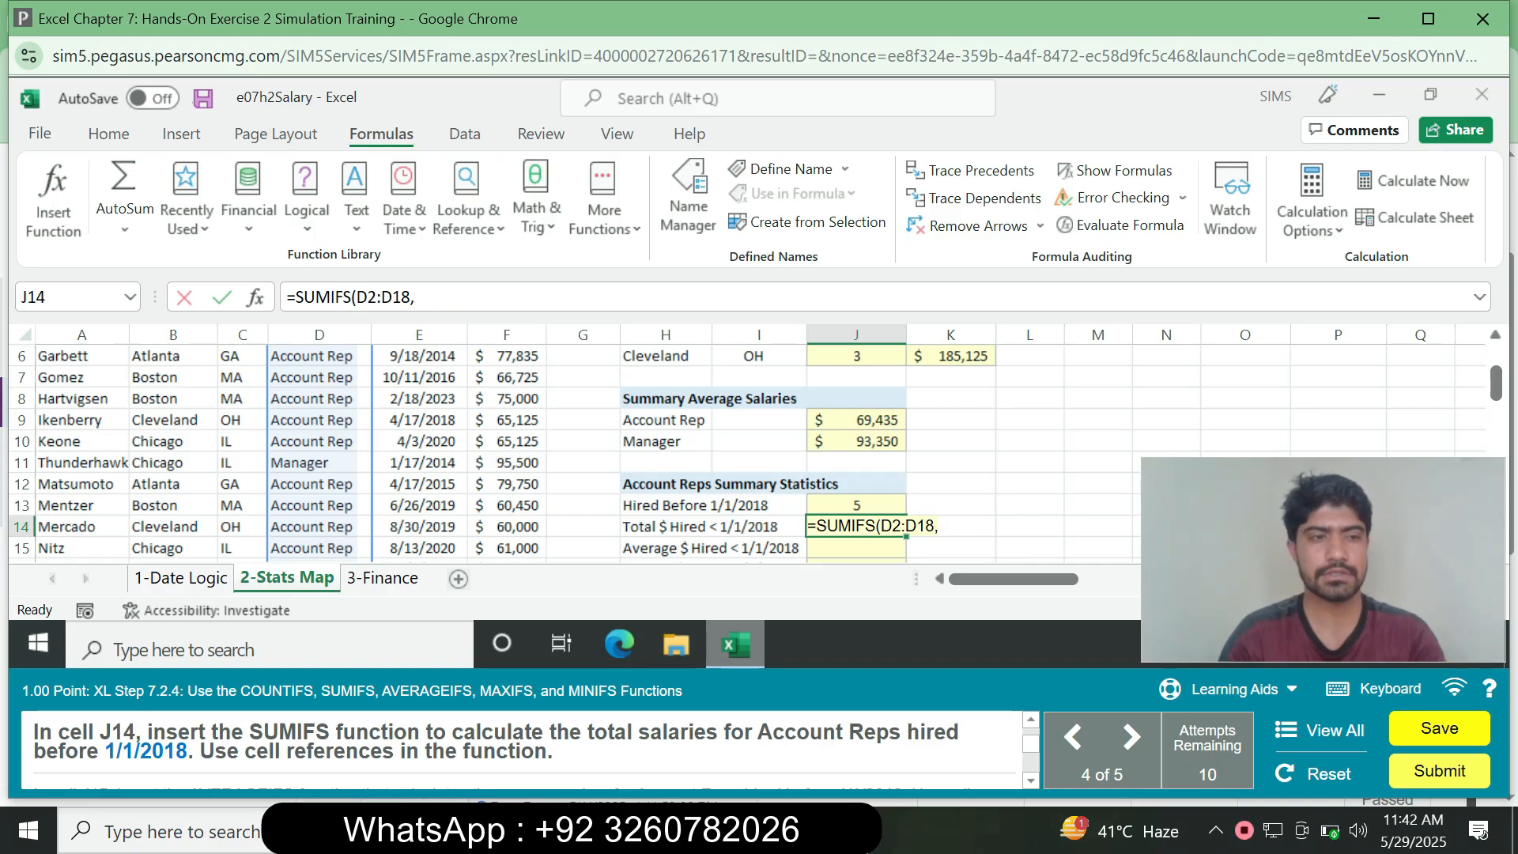
type("H")
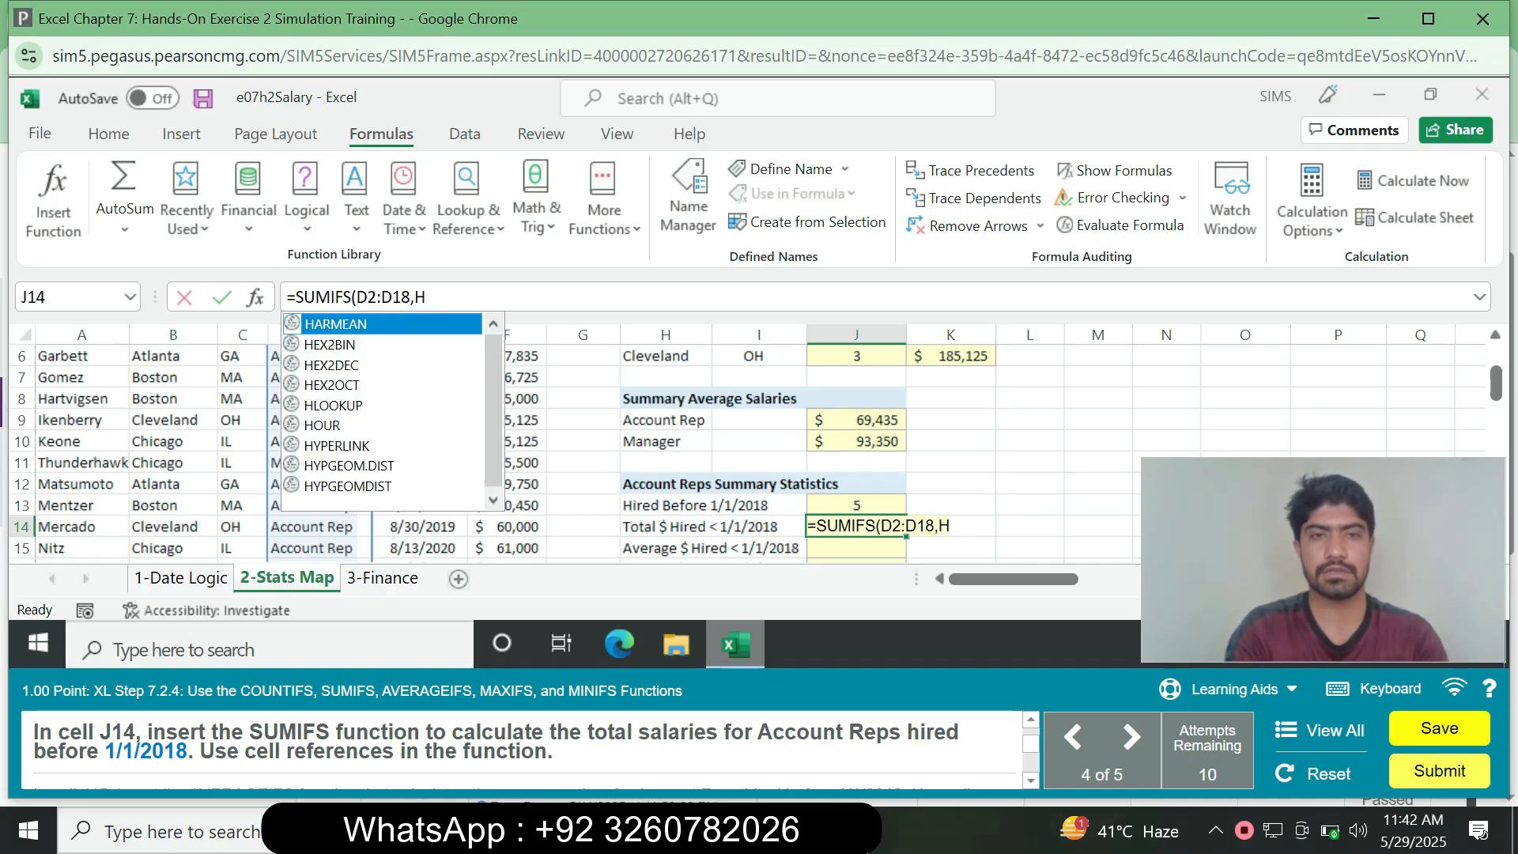
type("9,")
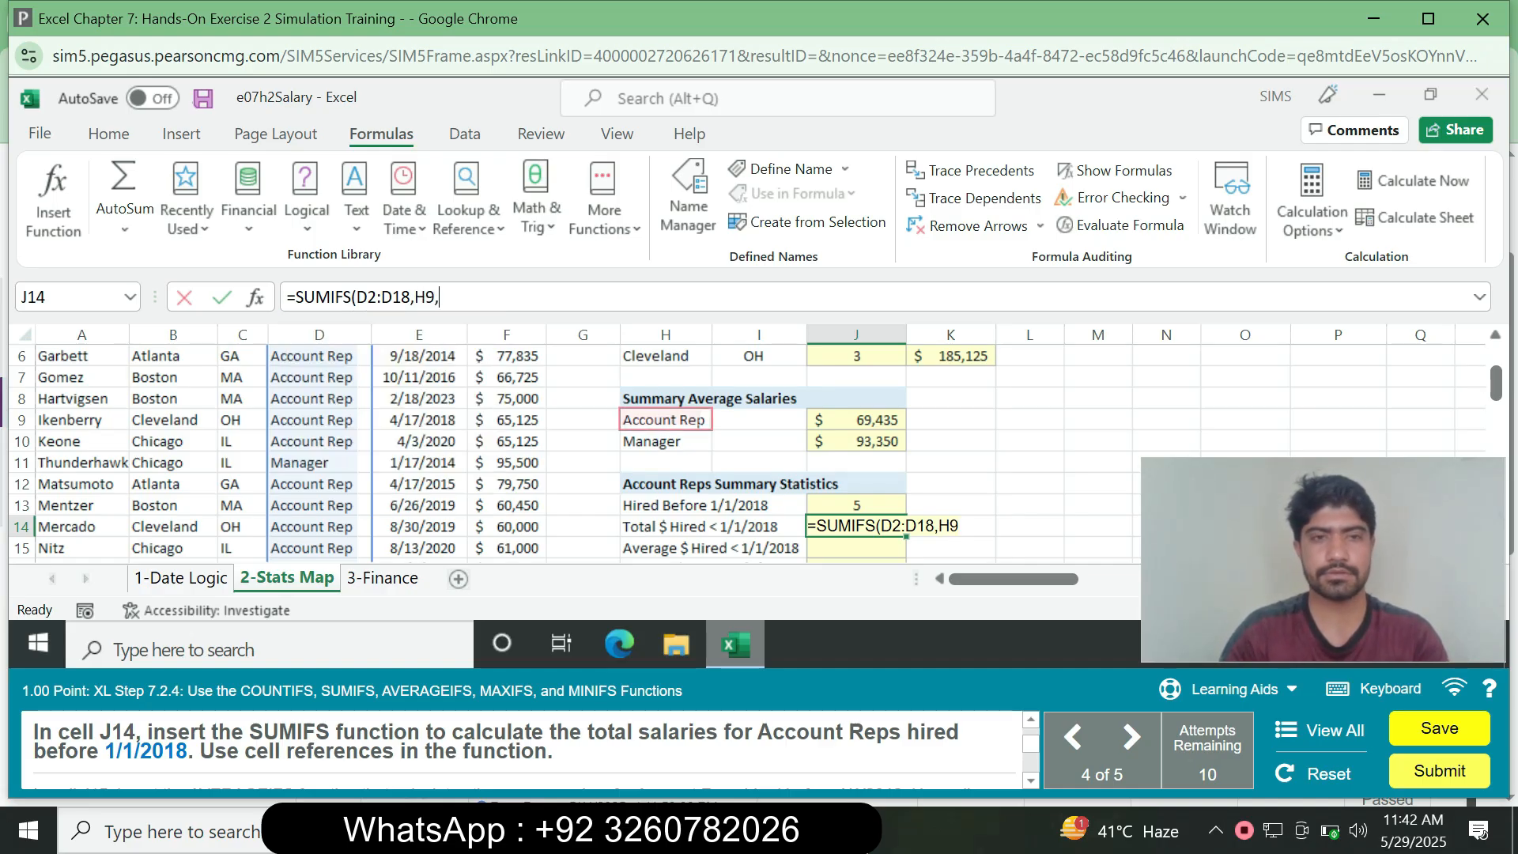
- Try to complete the SUMIFS formula in J14 with E2:E18 as the date criteria range and "<1/1/2018" as its criteria
type("E2")
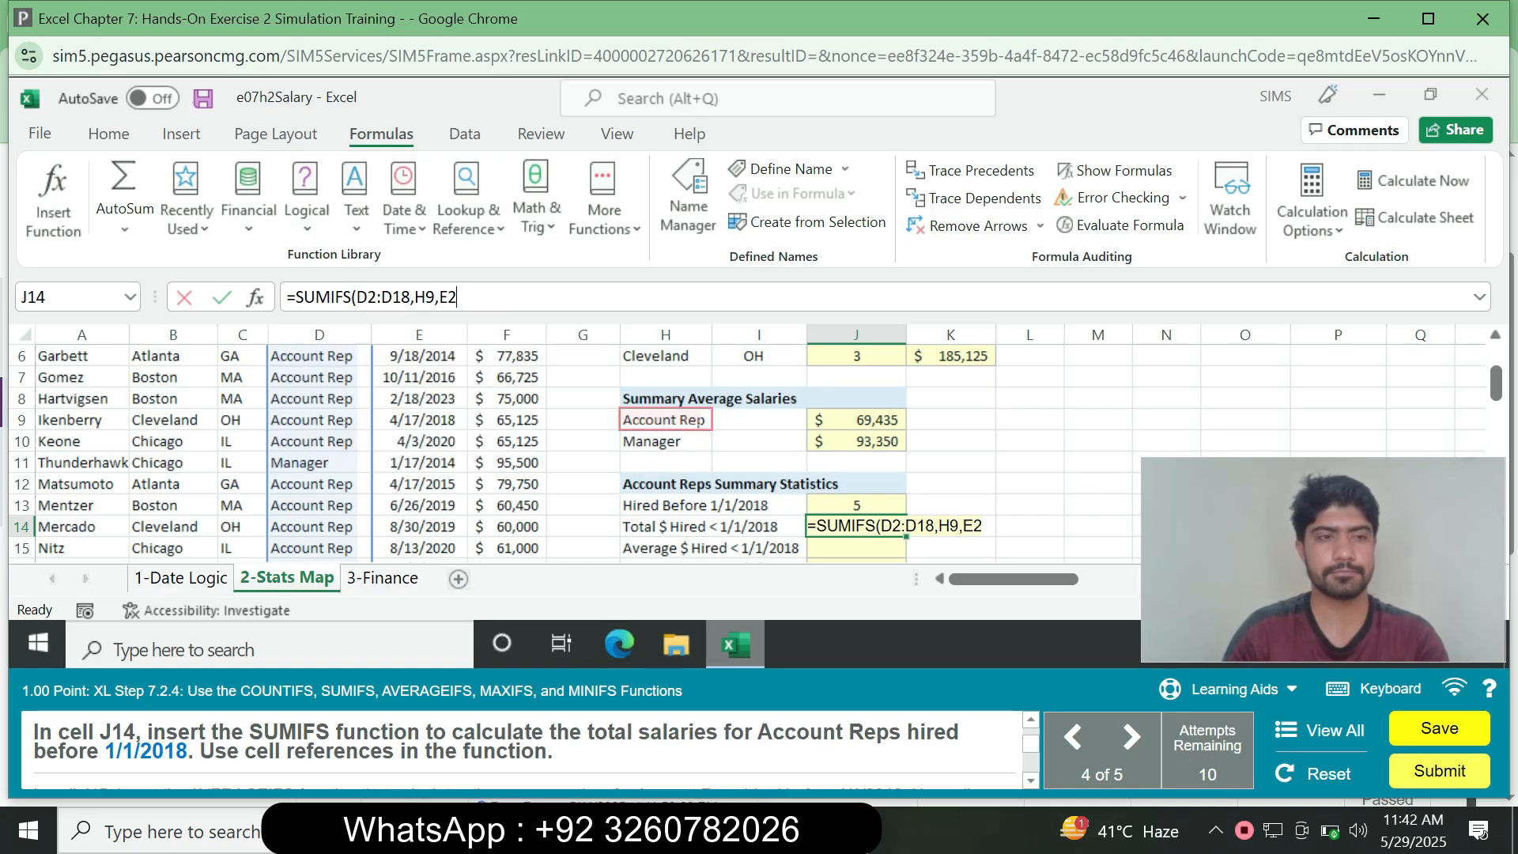
type(":")
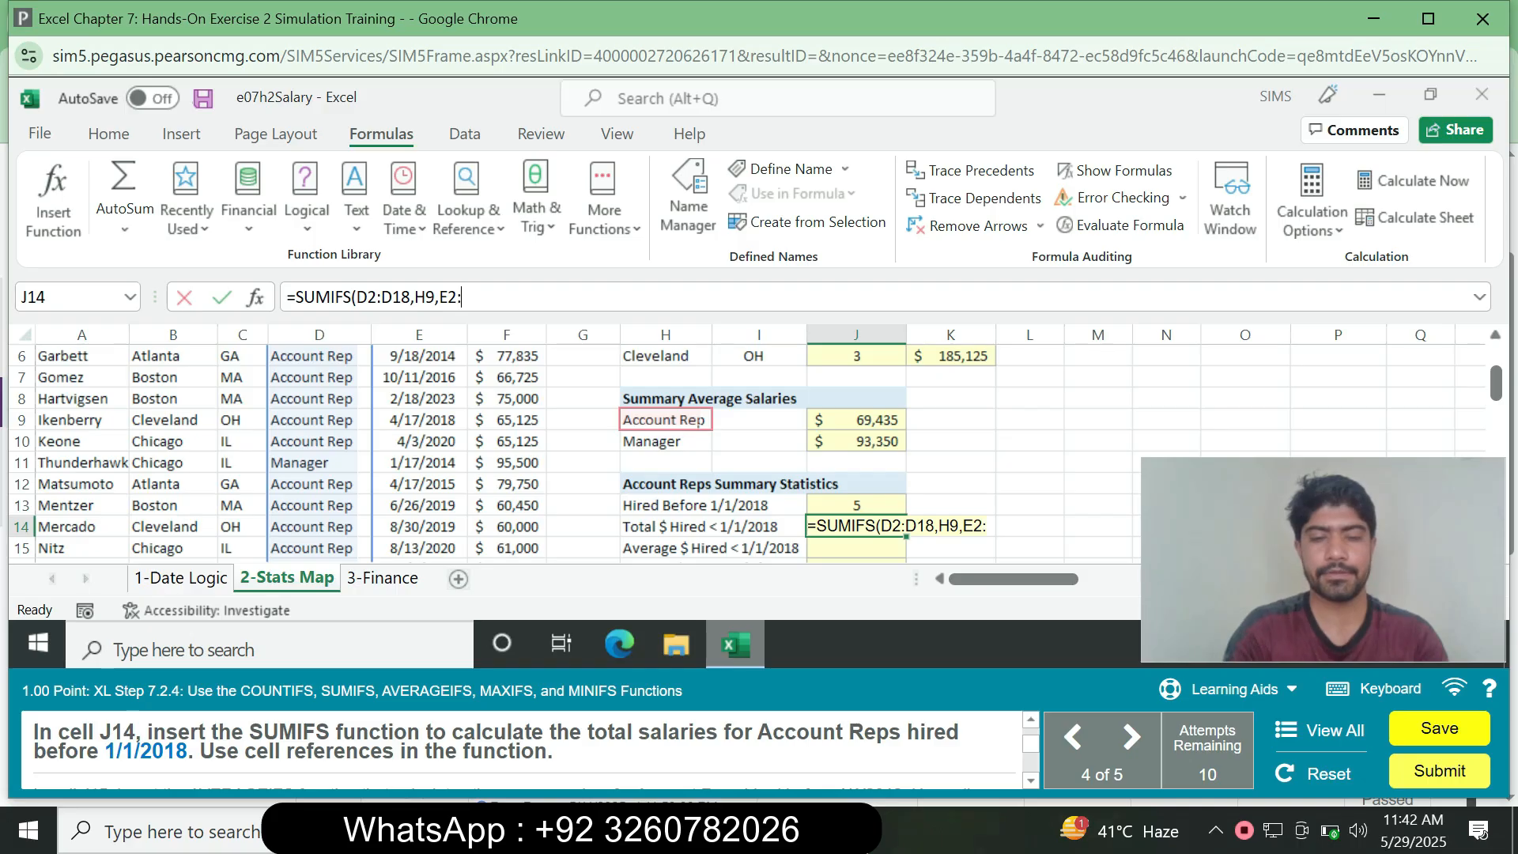
type("E18")
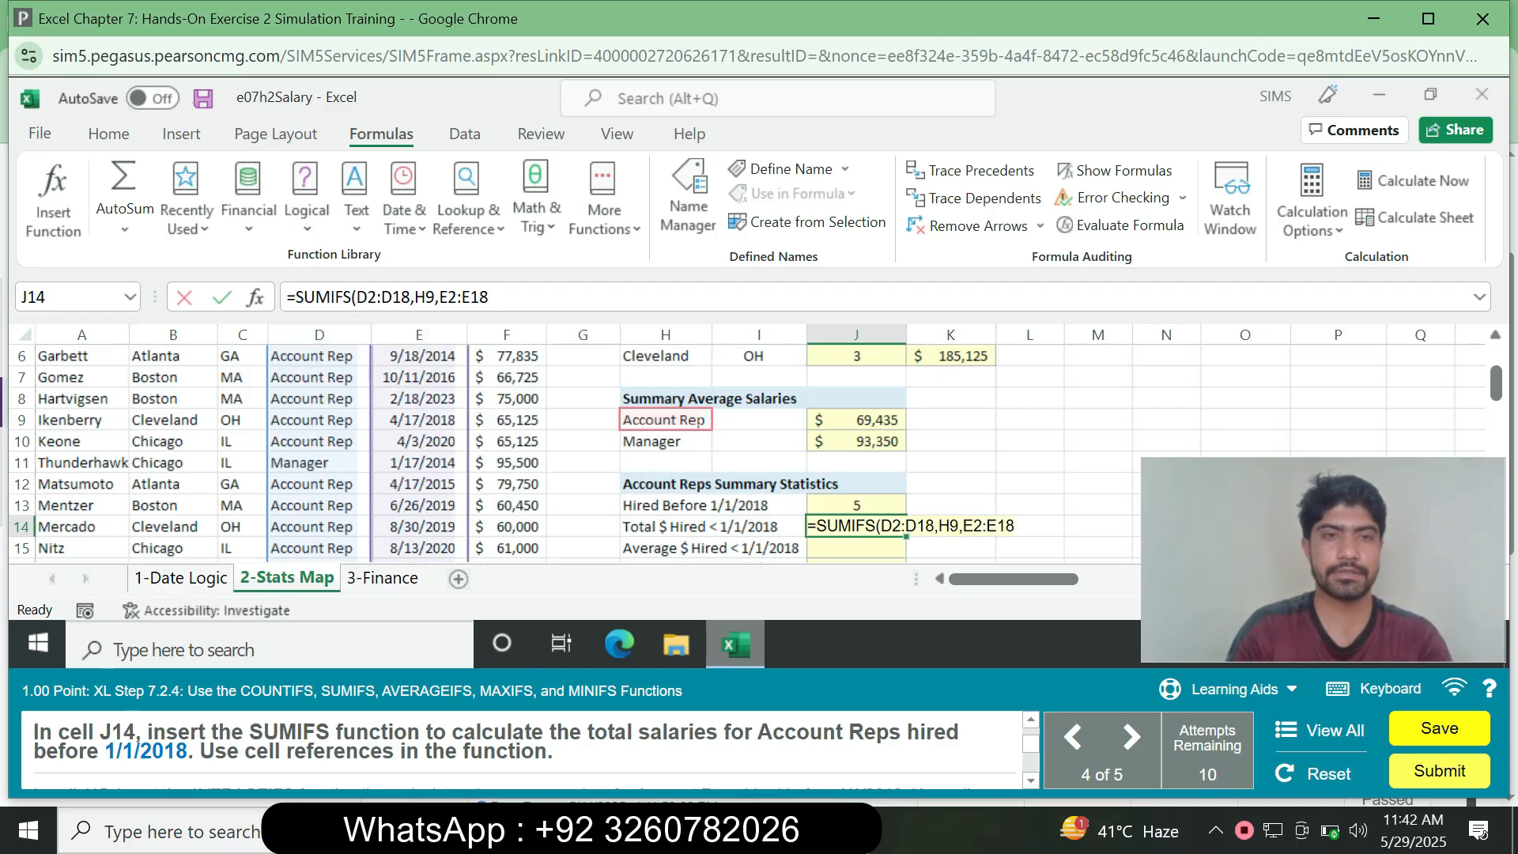
type(",\"")
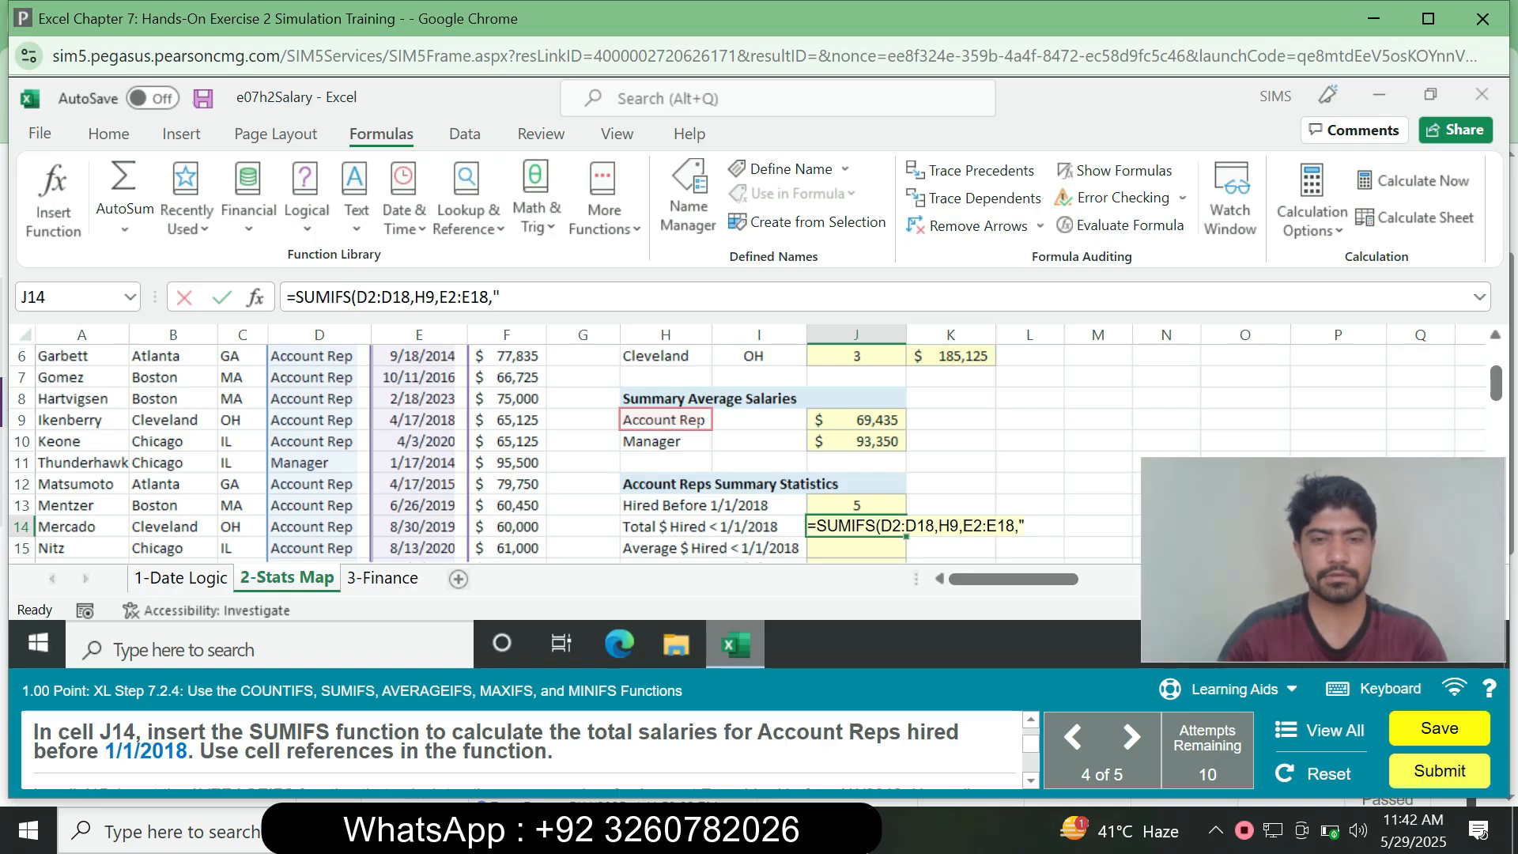
type("<")
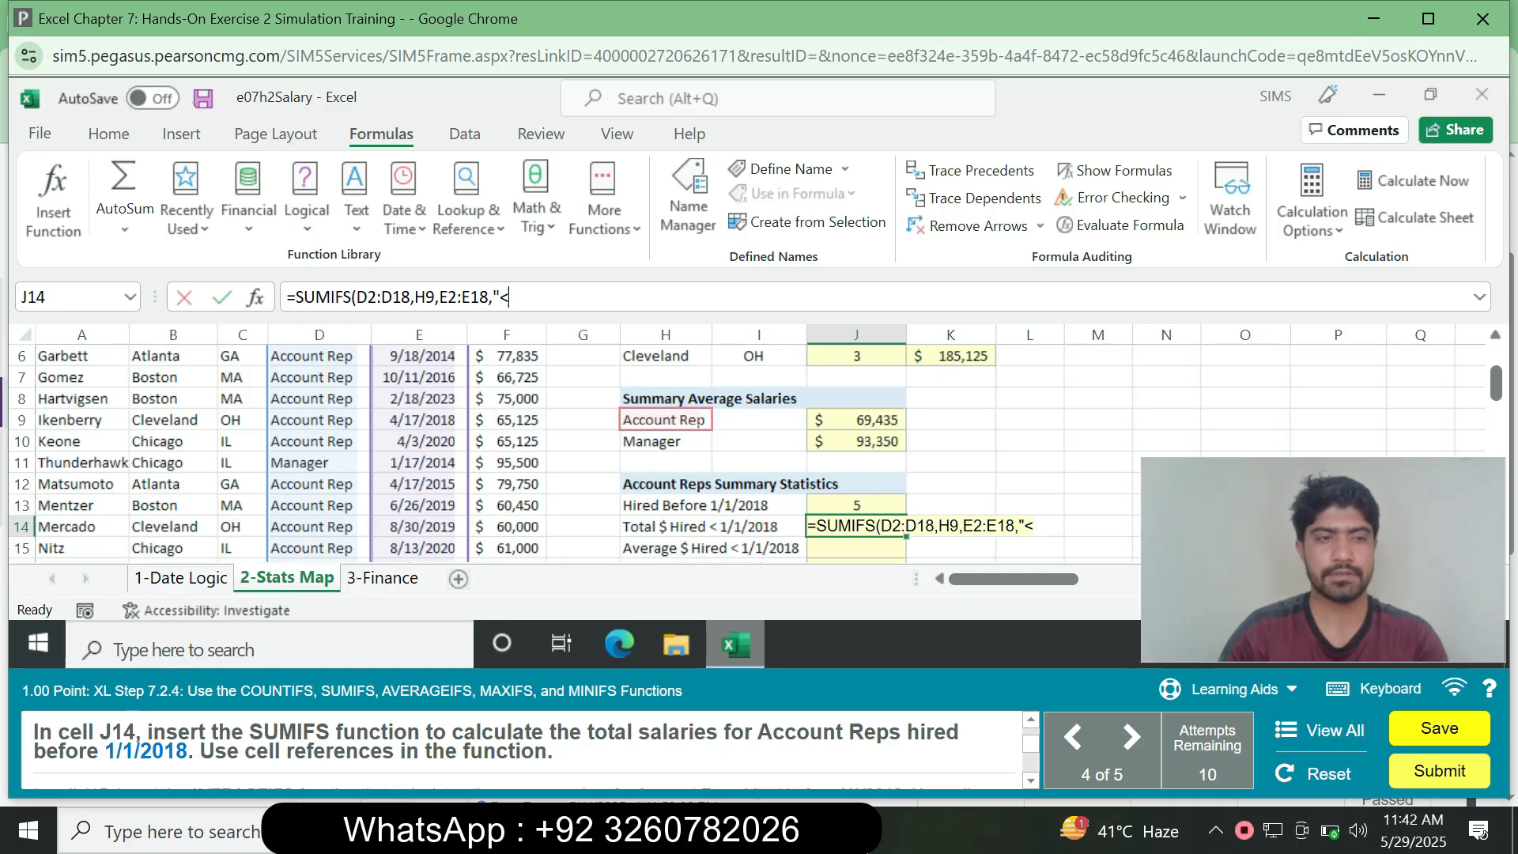
type("1/1")
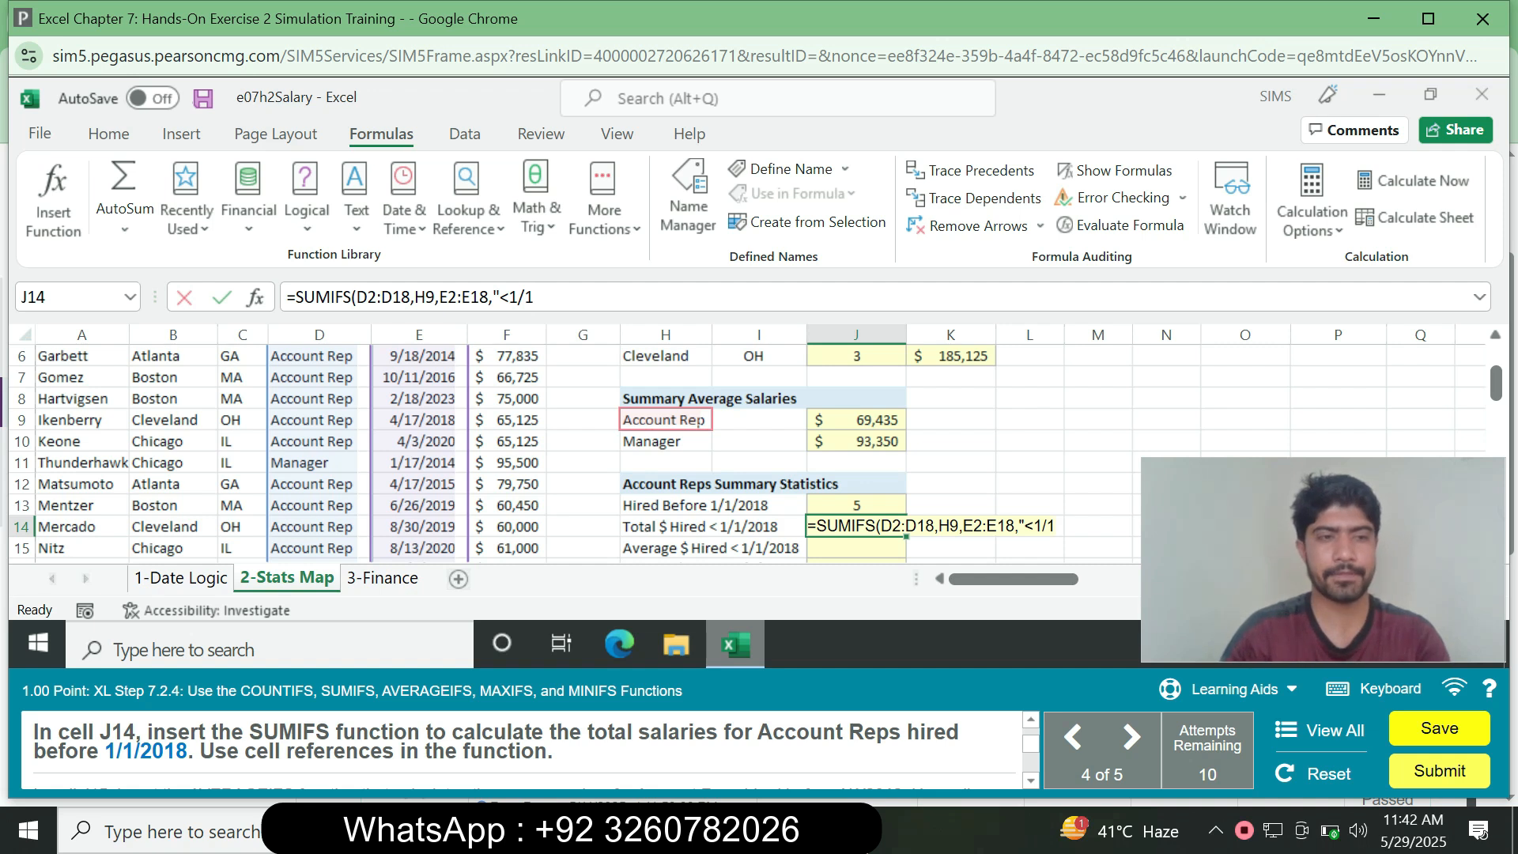
type("/")
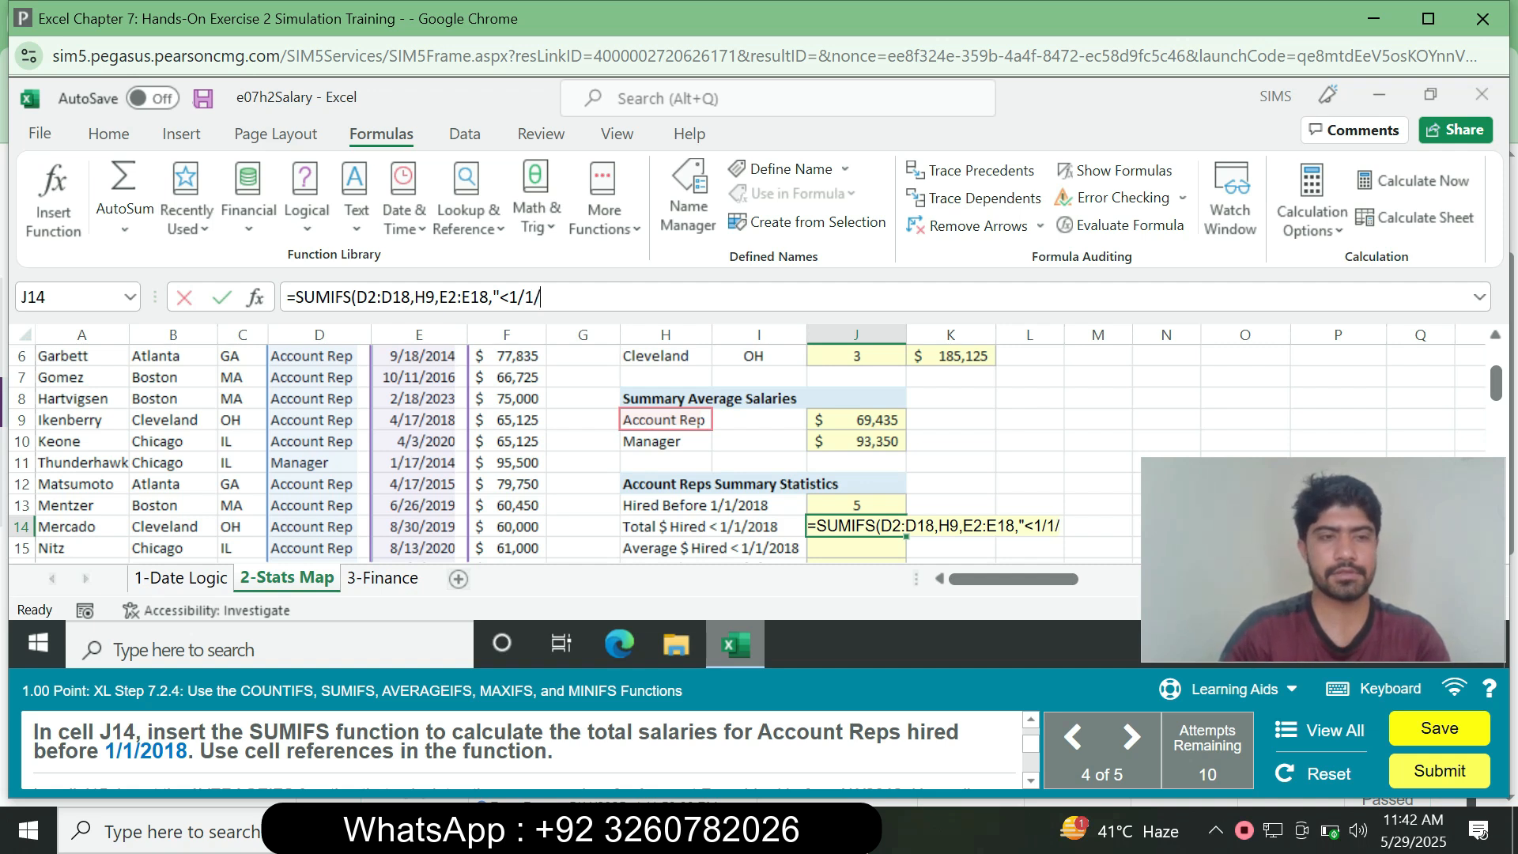
type("201")
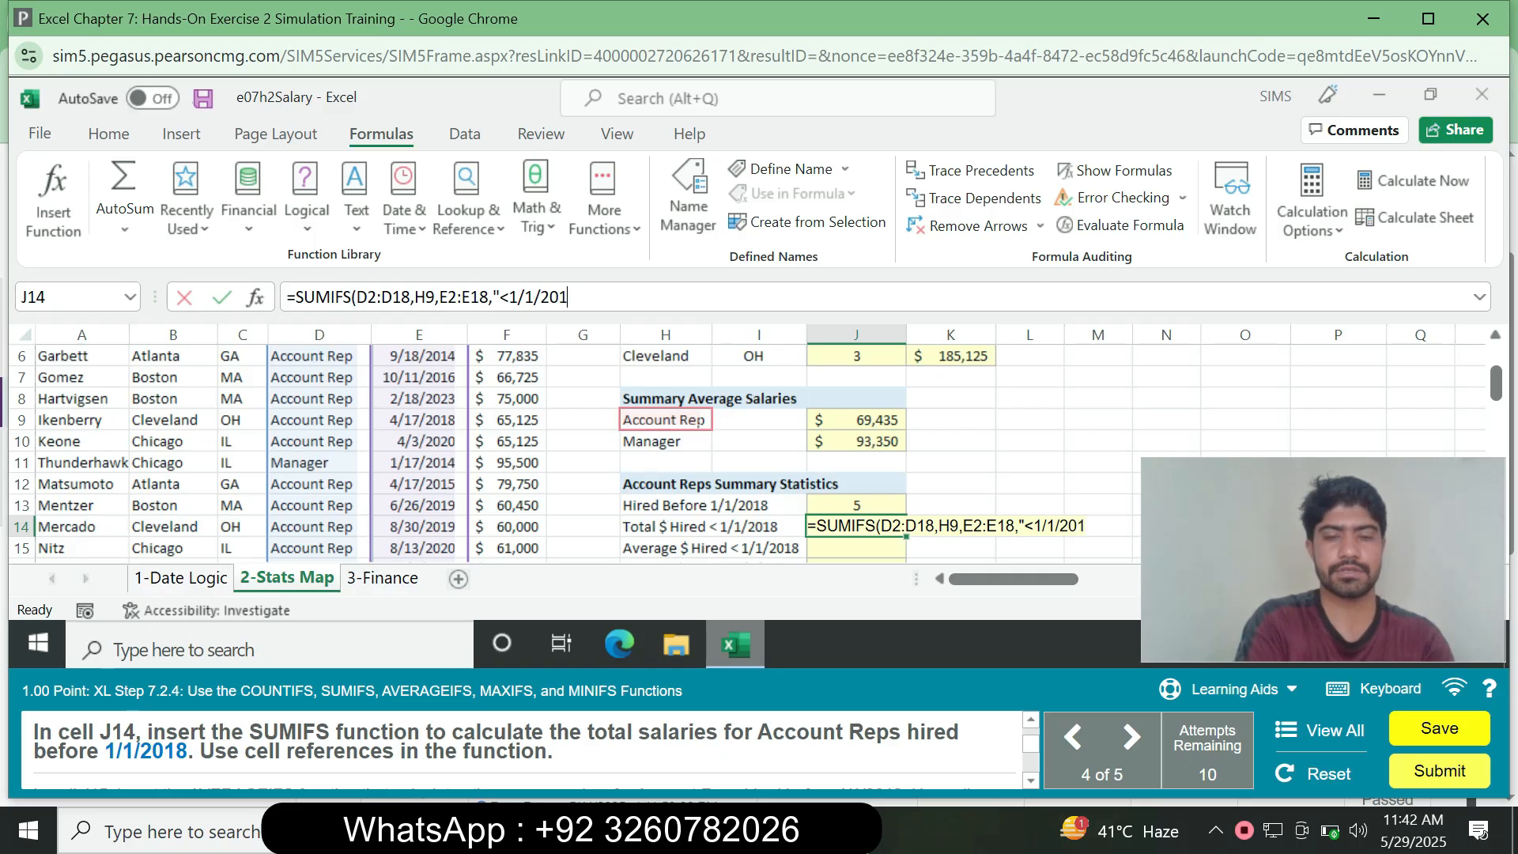
type("8\"")
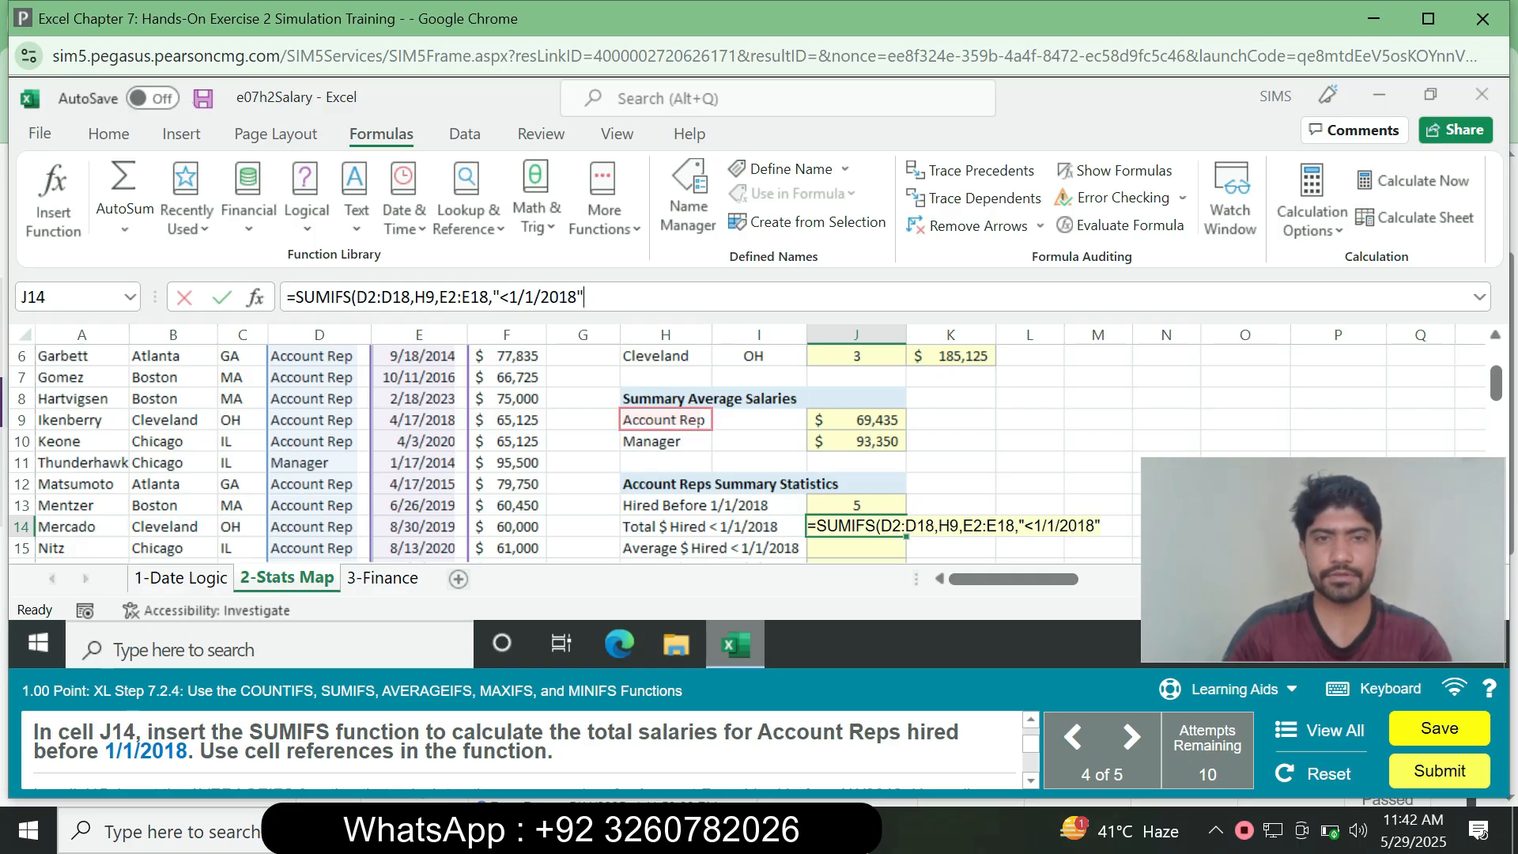
type(")")
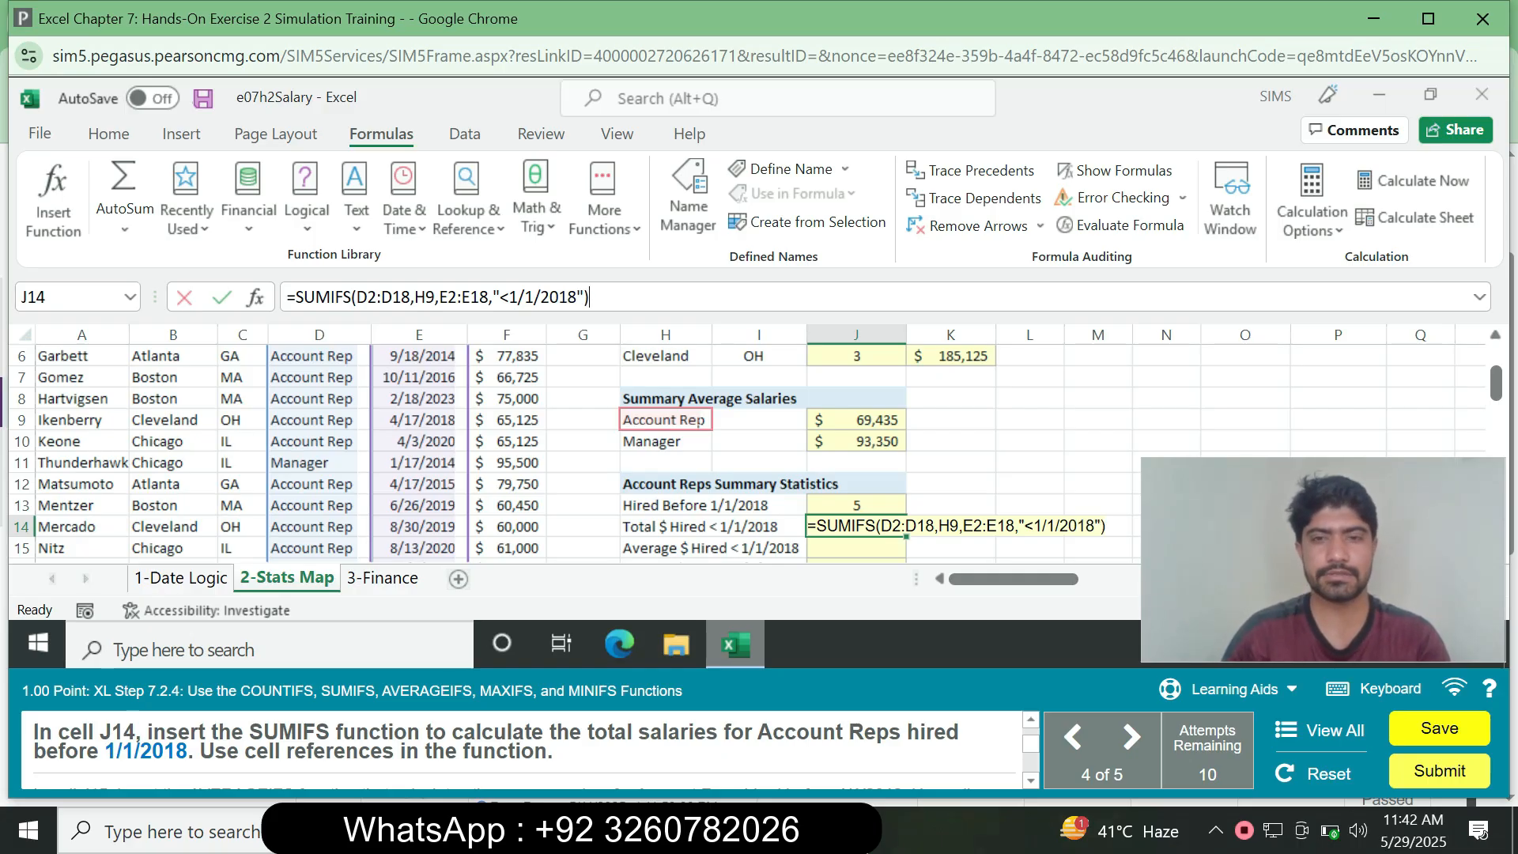
key("Return")
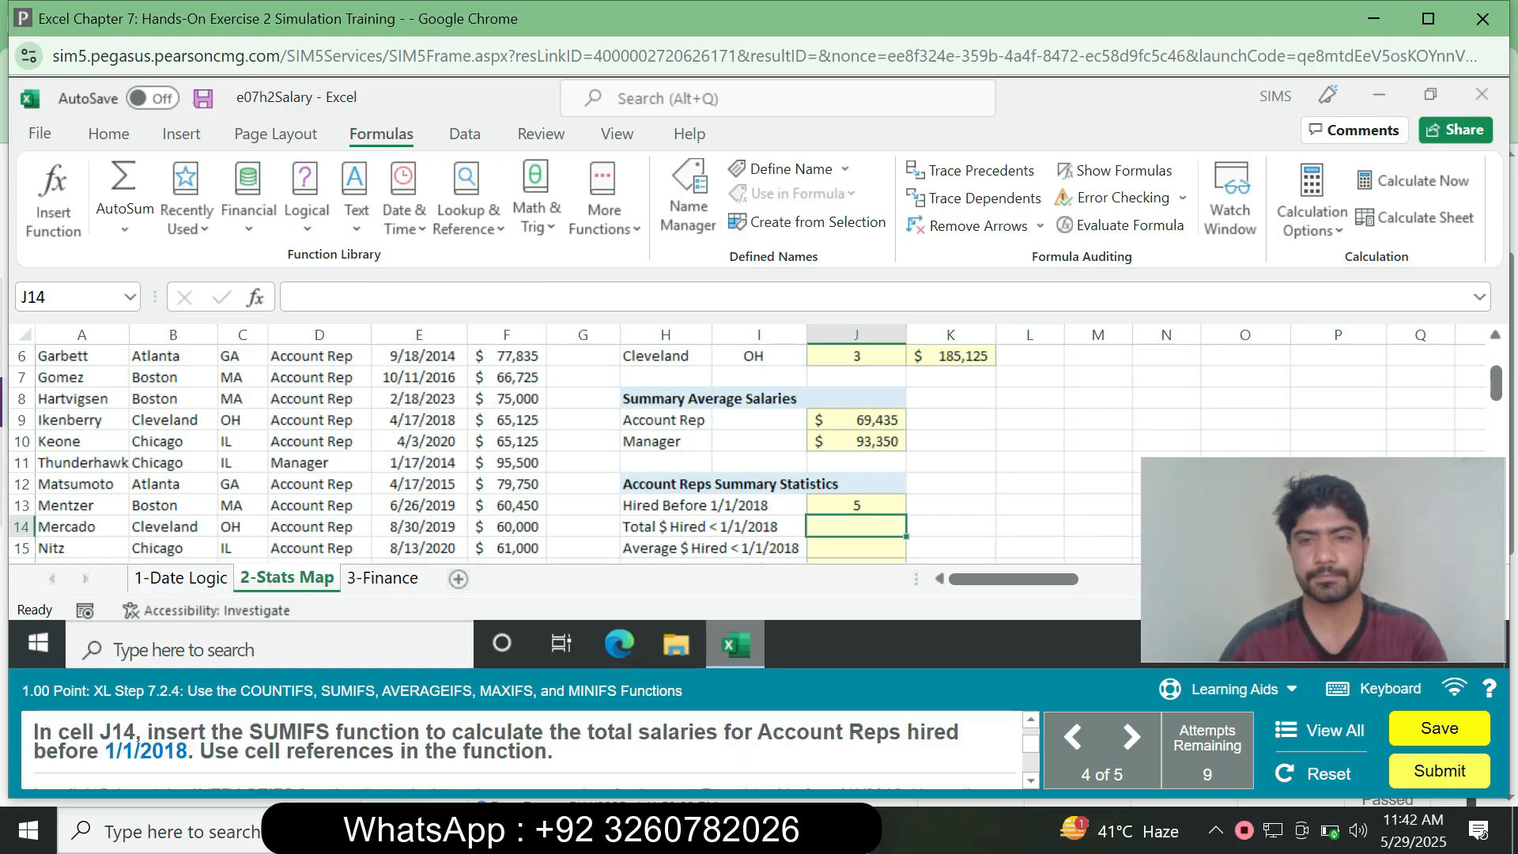
- Copy the text of the COUNTIFS formula in J13 into cell J14
left_click(856, 505)
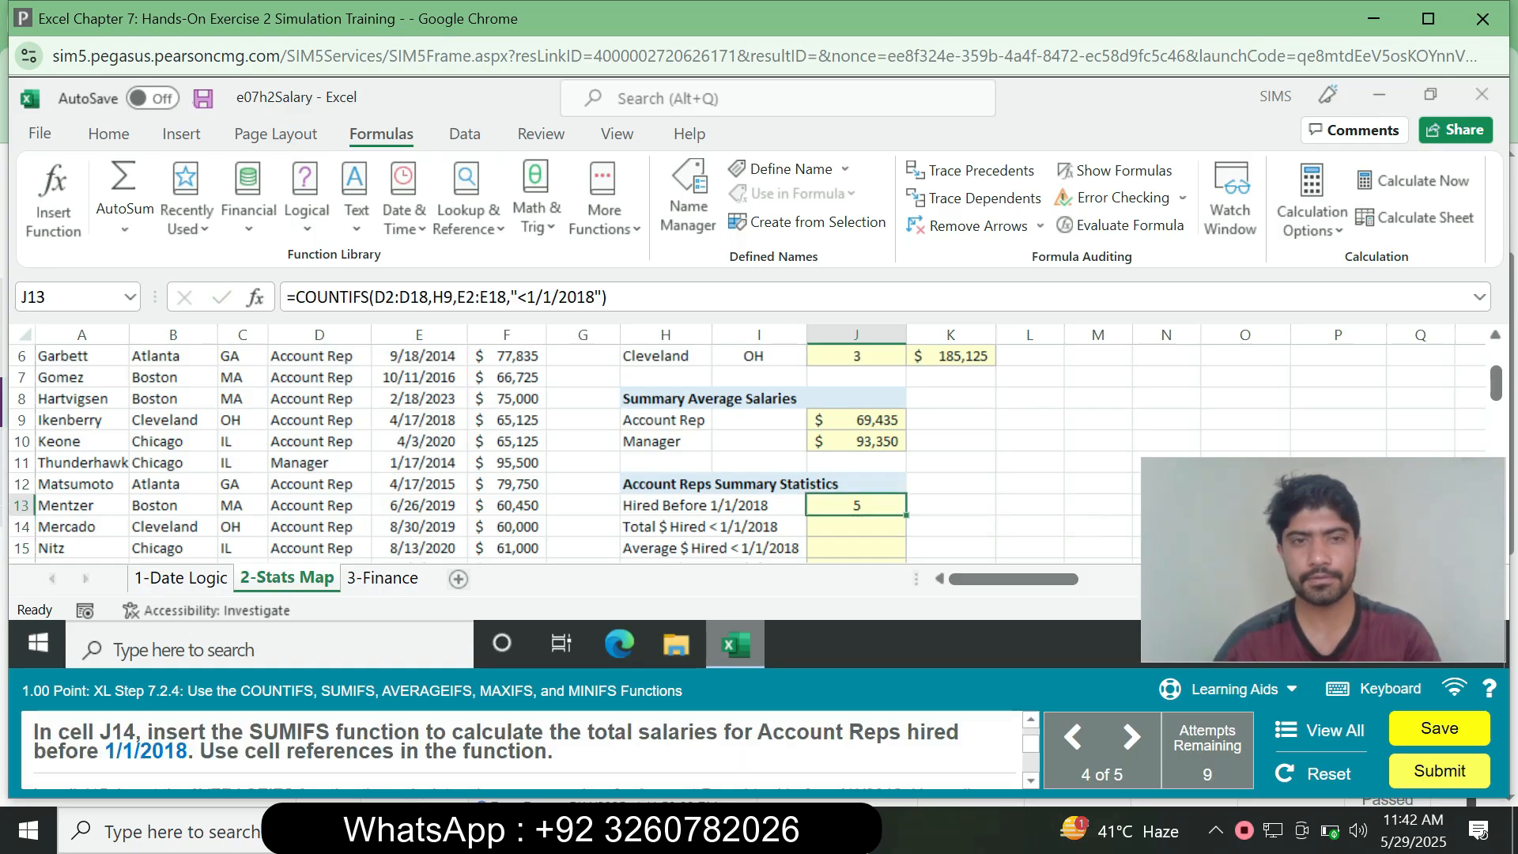
left_click_drag(616, 298, 257, 298)
key("ctrl+c")
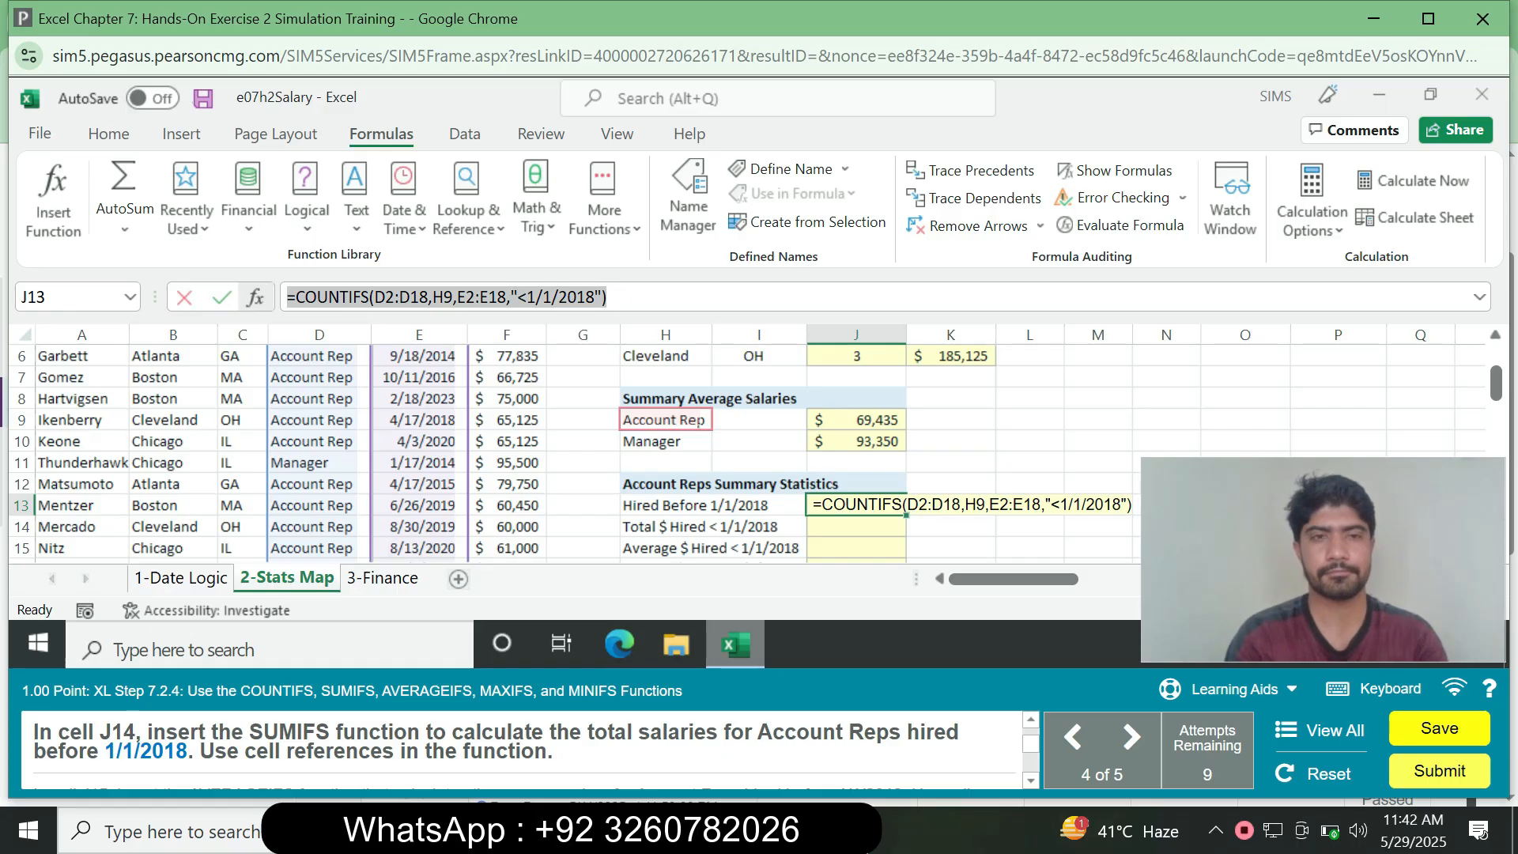
key("Return")
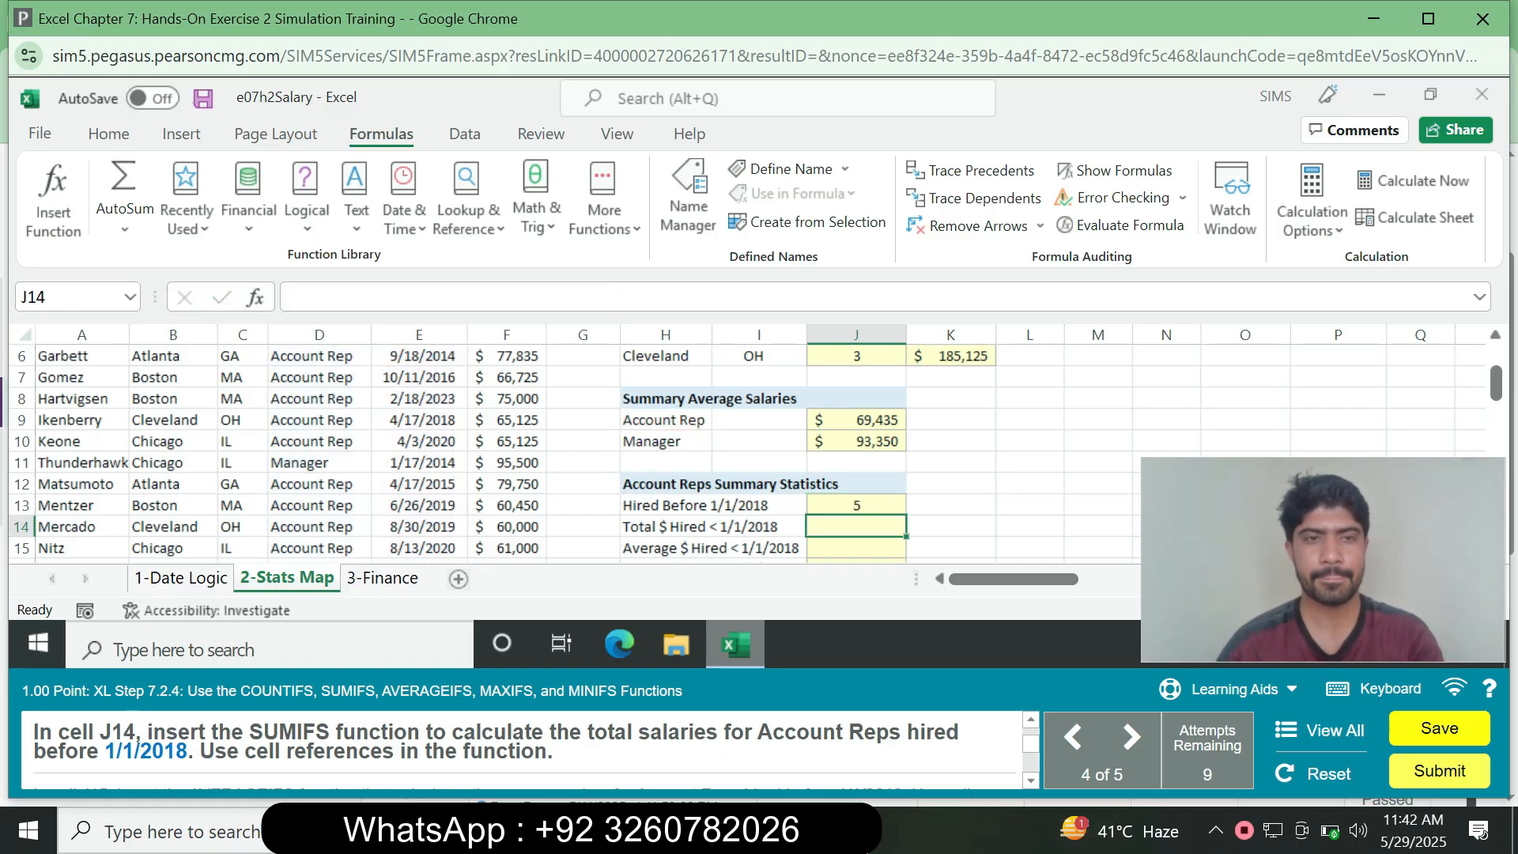
key("ctrl+v")
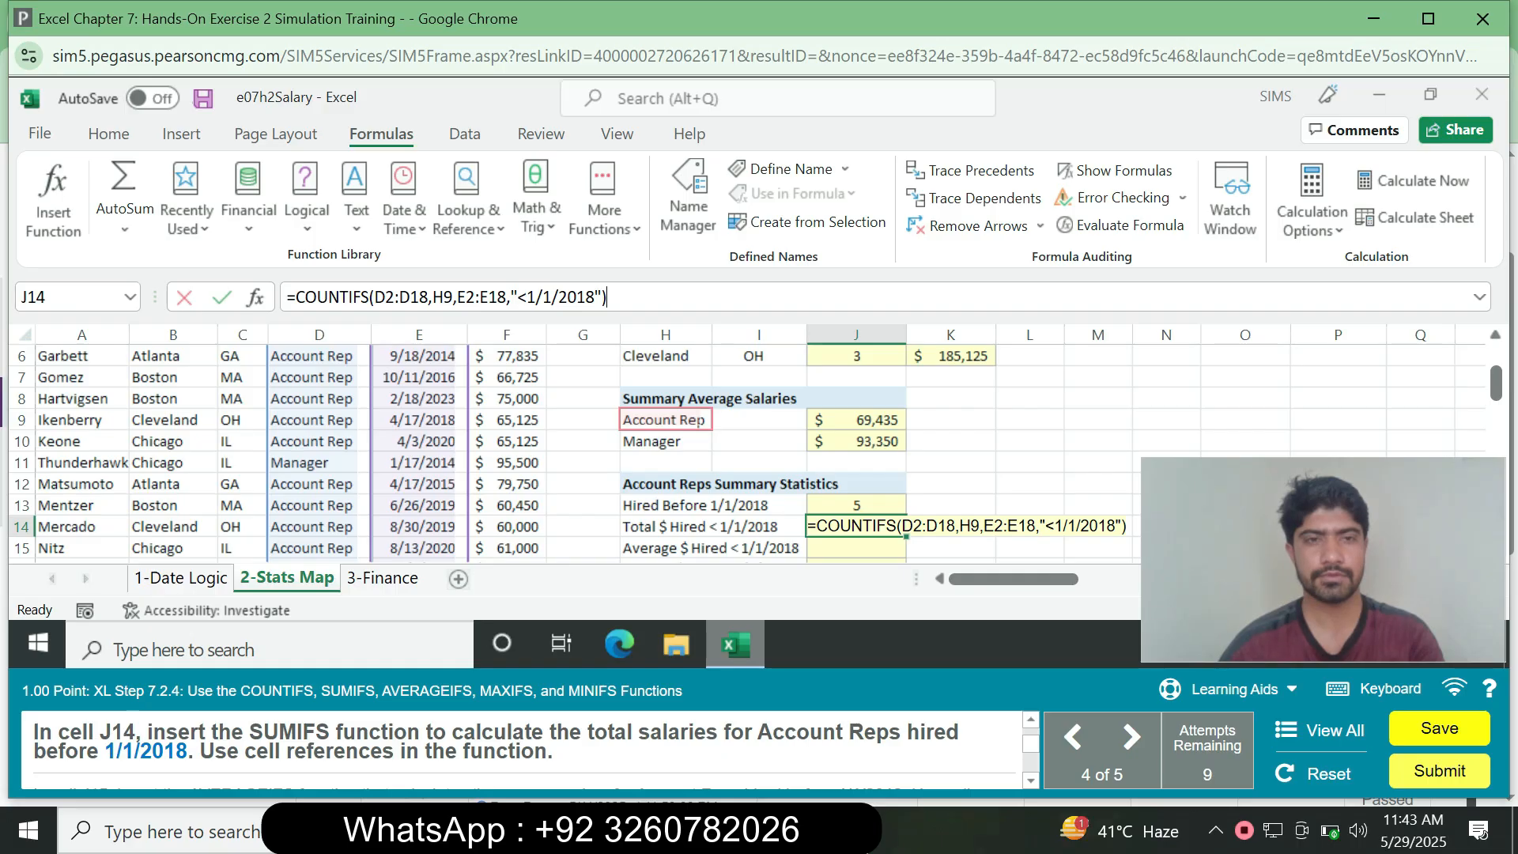
- Try to turn the copied formula in J14 into a SUMIFS formula by replacing the COUNTIFS function name, and enter it
left_click(370, 297)
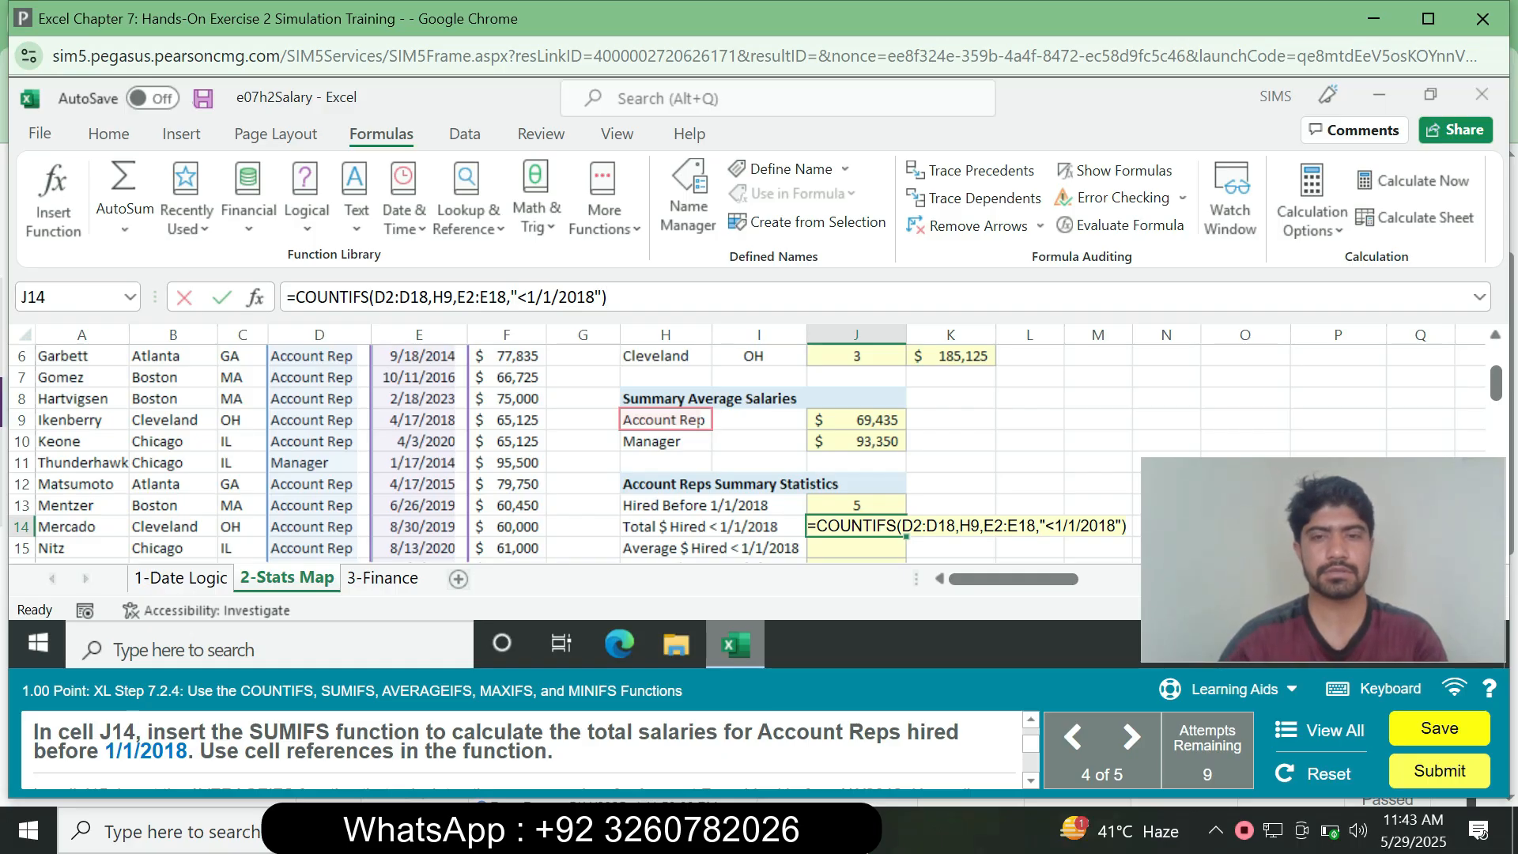
key("BackSpace")
key("BackSpace")
key("BackSpace")
key("BackSpace")
key("BackSpace")
key("BackSpace")
key("BackSpace")
key("BackSpace")
type("sum")
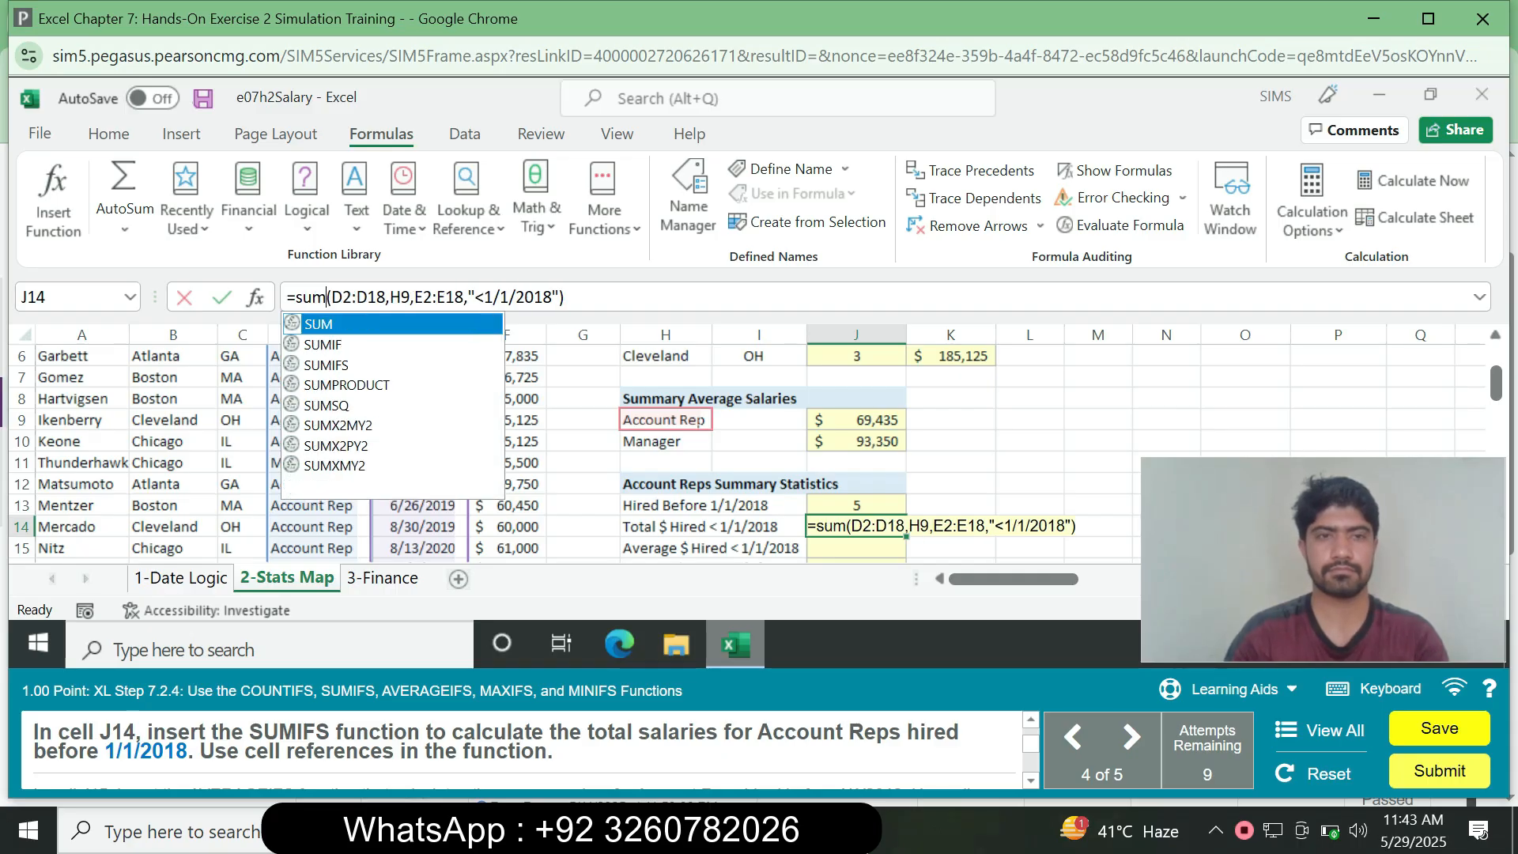
type("if")
key("Down")
key("Tab")
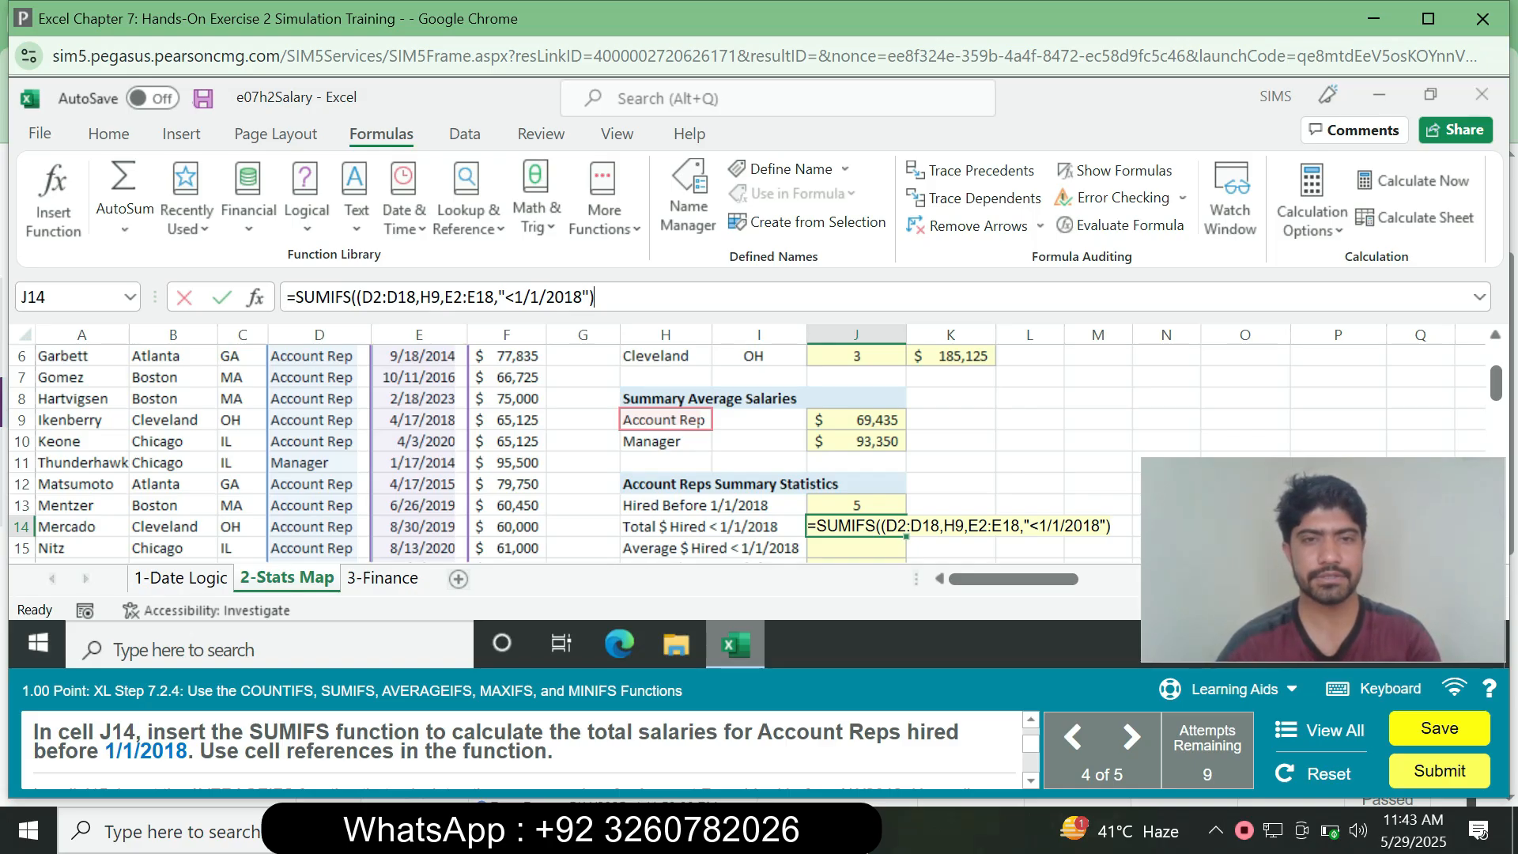
key("Return")
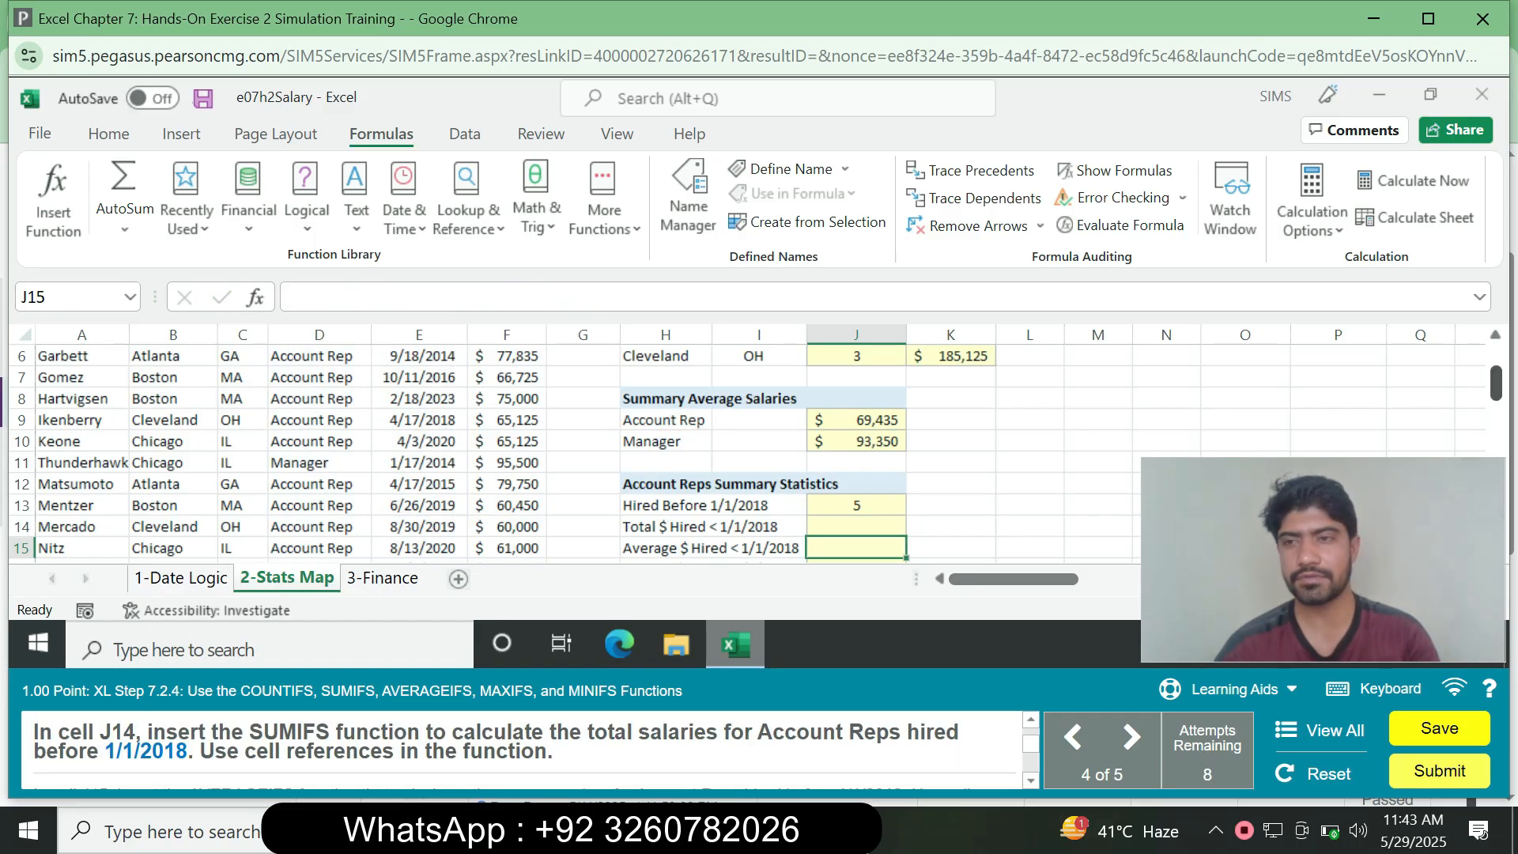
scroll(759, 443, "up", 2)
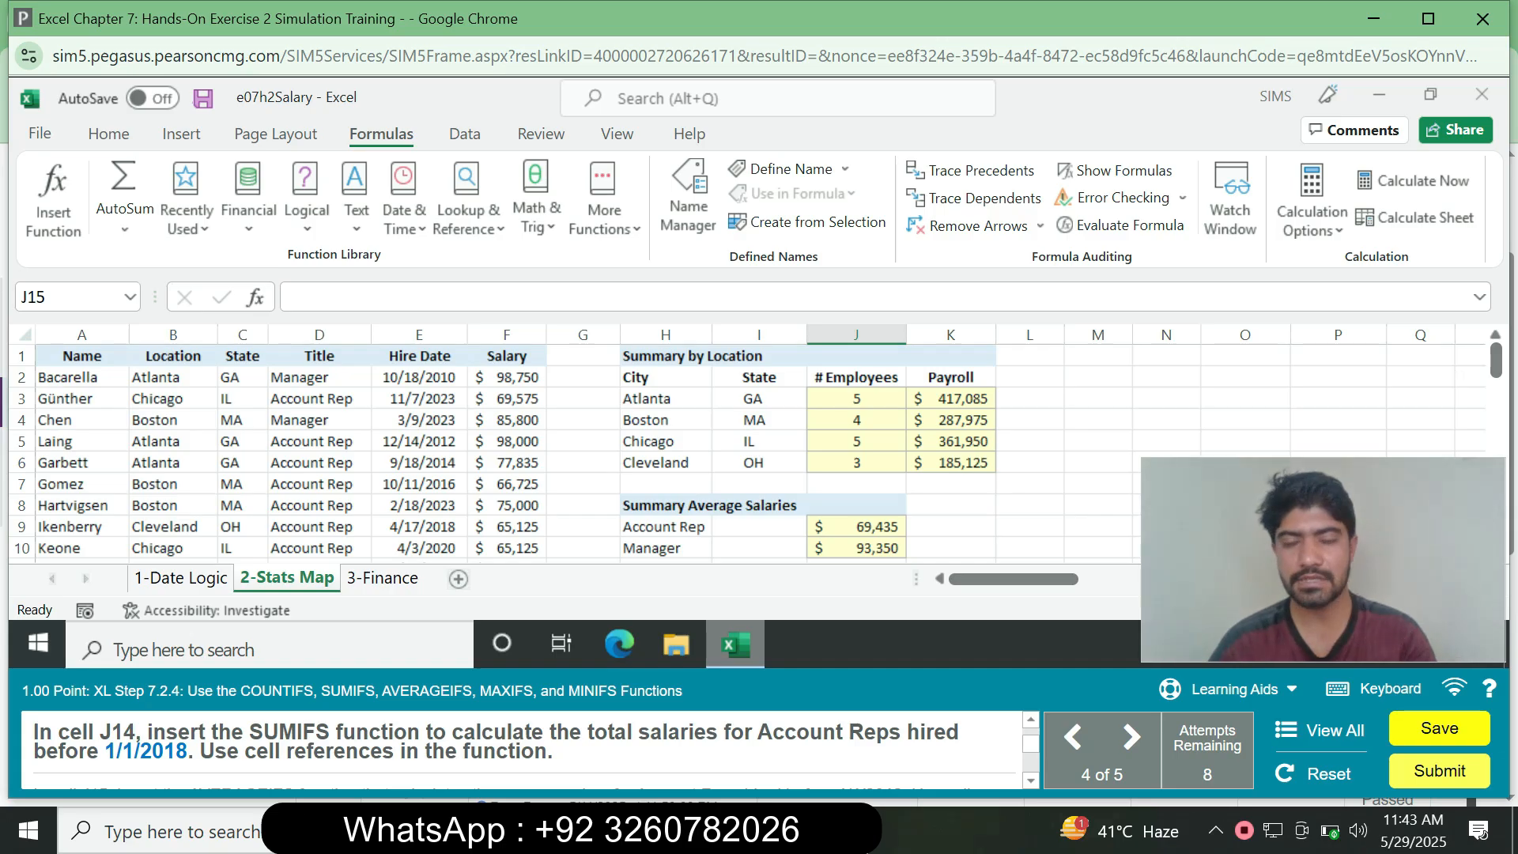